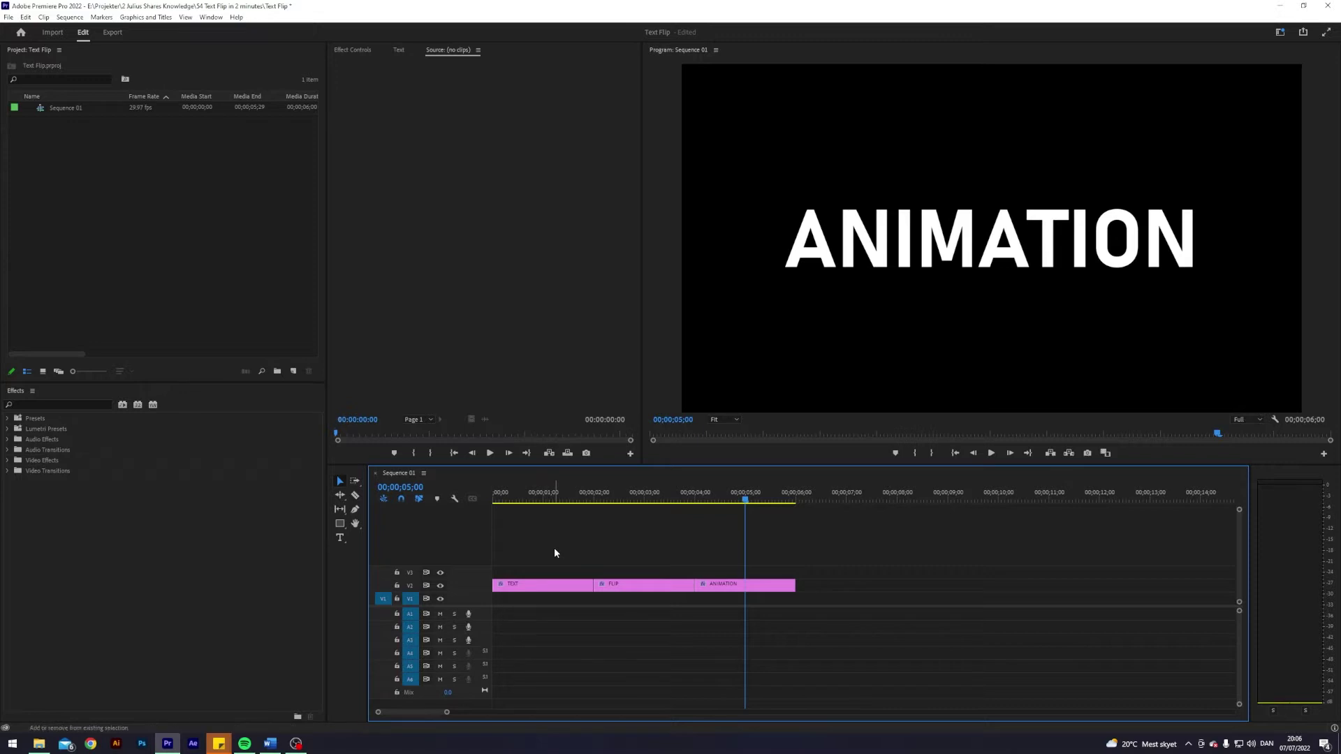
Create a new adjustment layer and place it on V3 at 02;00 above FLIP.
key("shift+Up")
key("shift+Up")
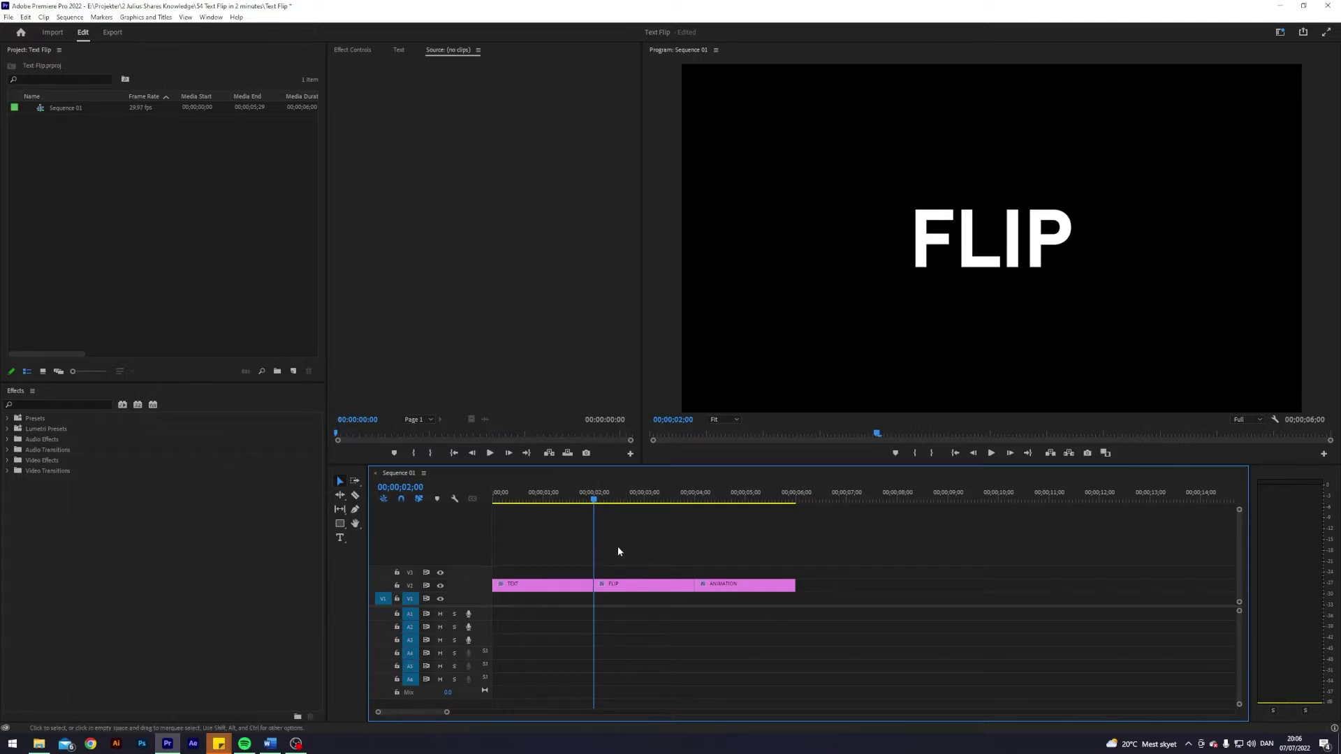
right_click(117, 210)
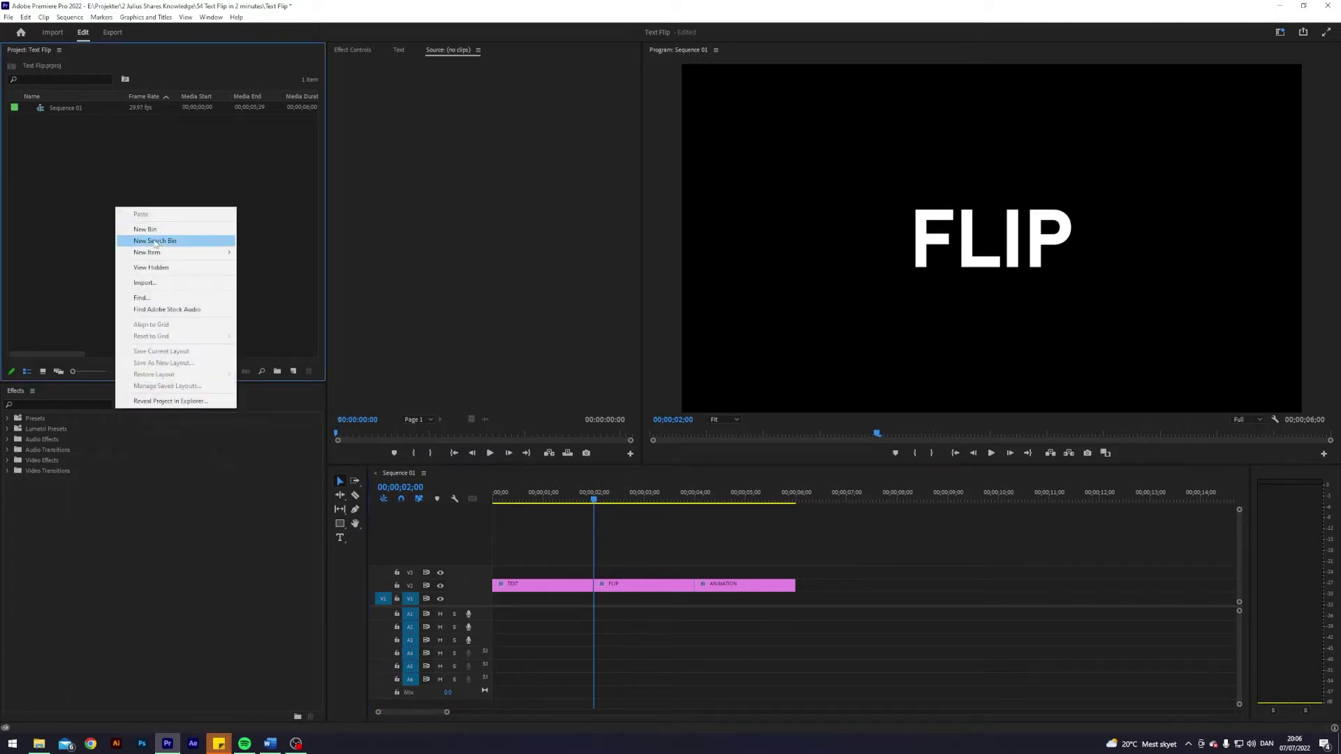
mouse_move(166, 253)
left_click(275, 287)
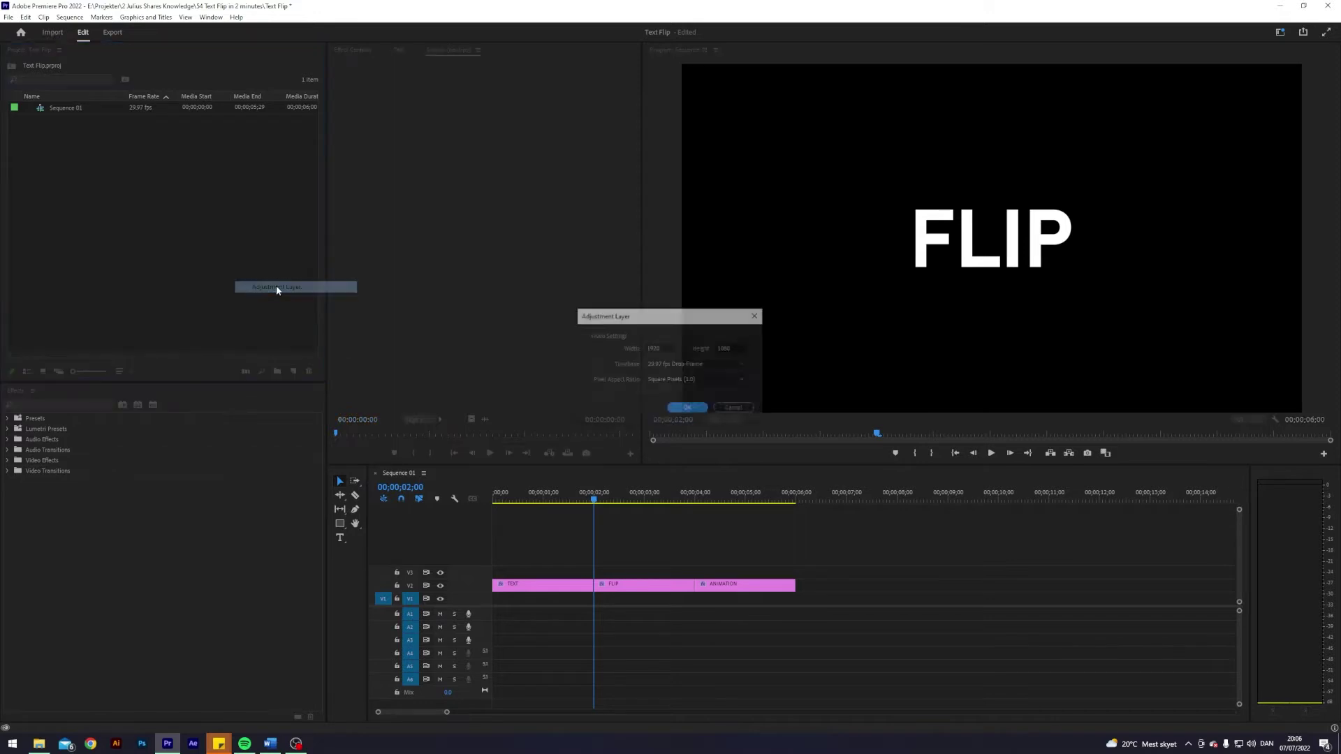
left_click(691, 410)
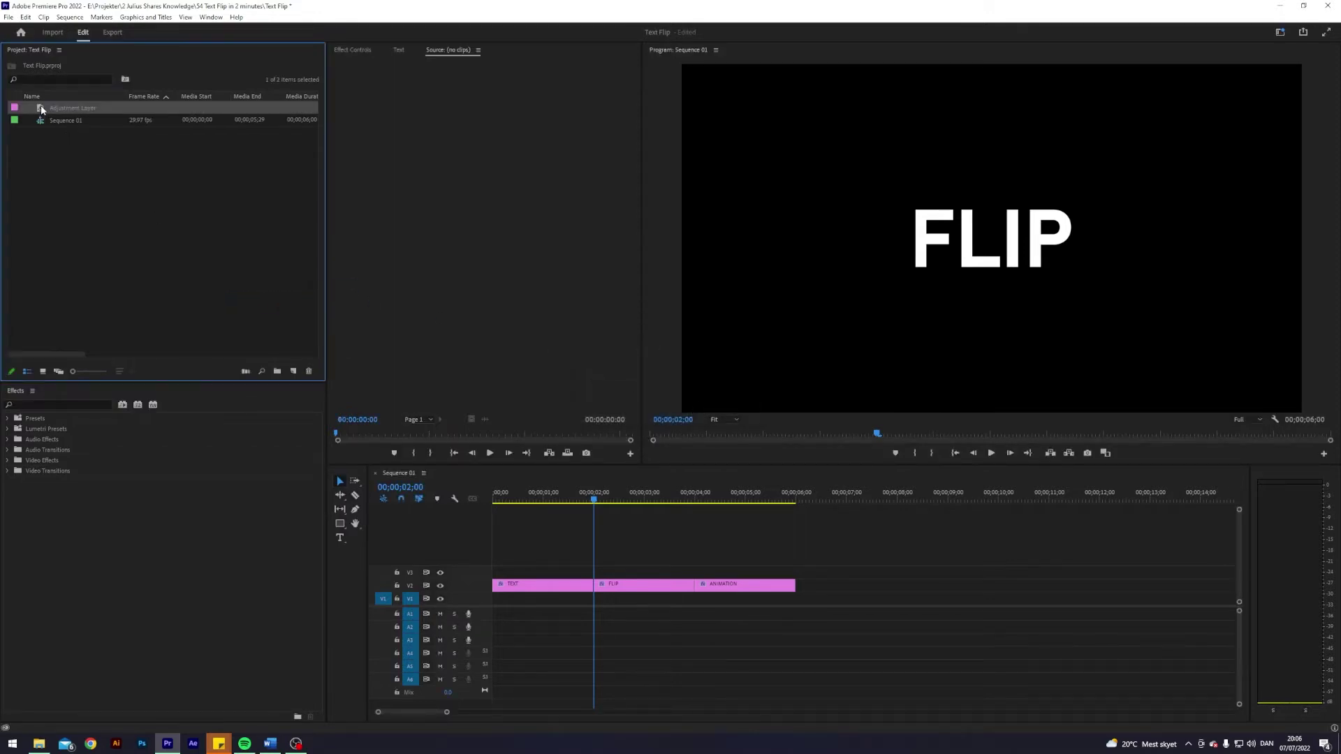
left_click_drag(41, 110, 595, 573)
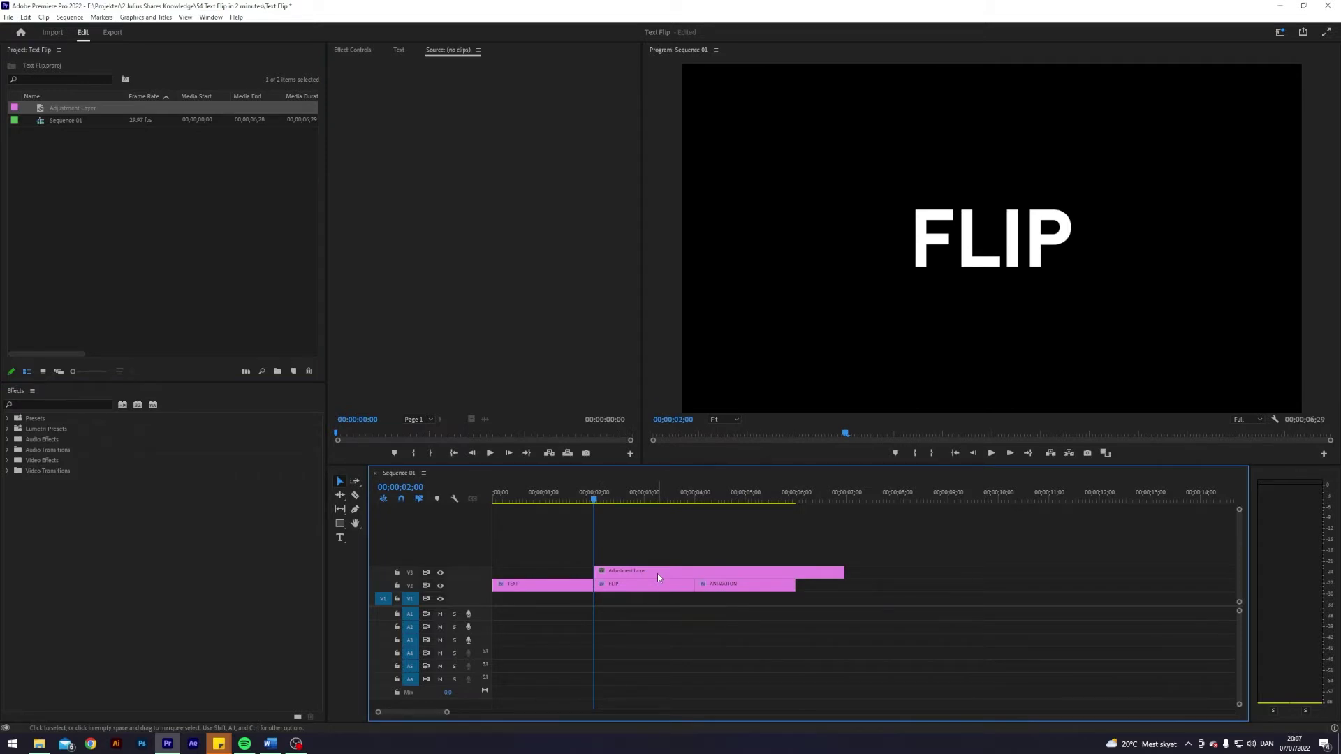
Trim the adjustment layer to run from 01;20 to 02;10, straddling the TEXT-to-FLIP cut.
key("shift")
key("shift+Left")
key("shift+Left")
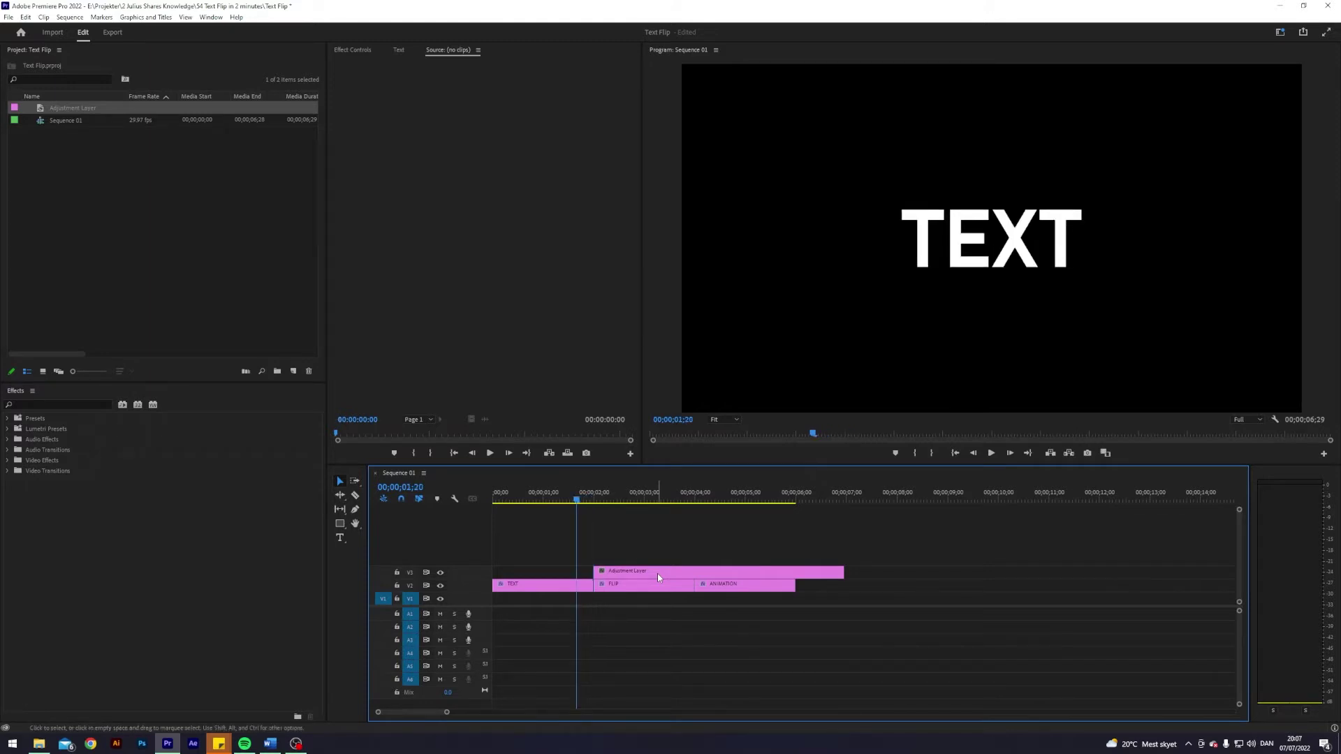
left_click_drag(596, 571, 578, 571)
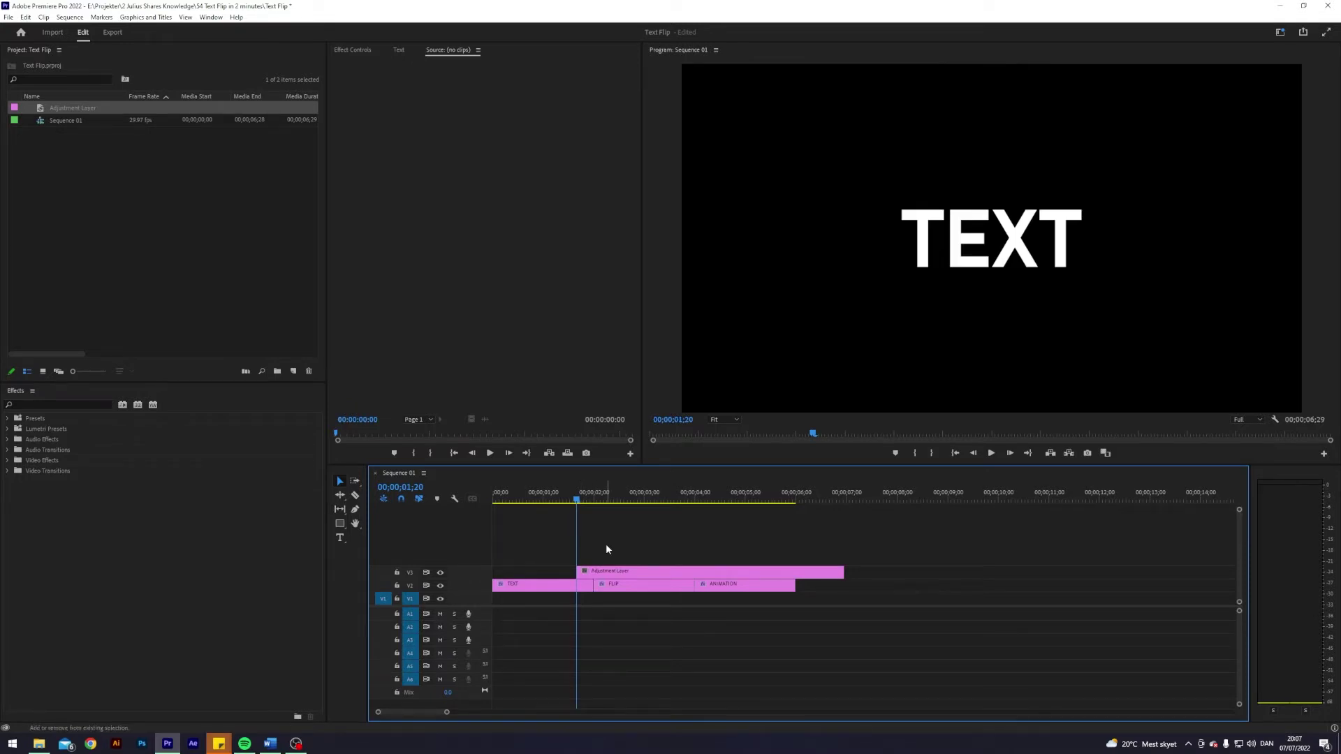
key("Down")
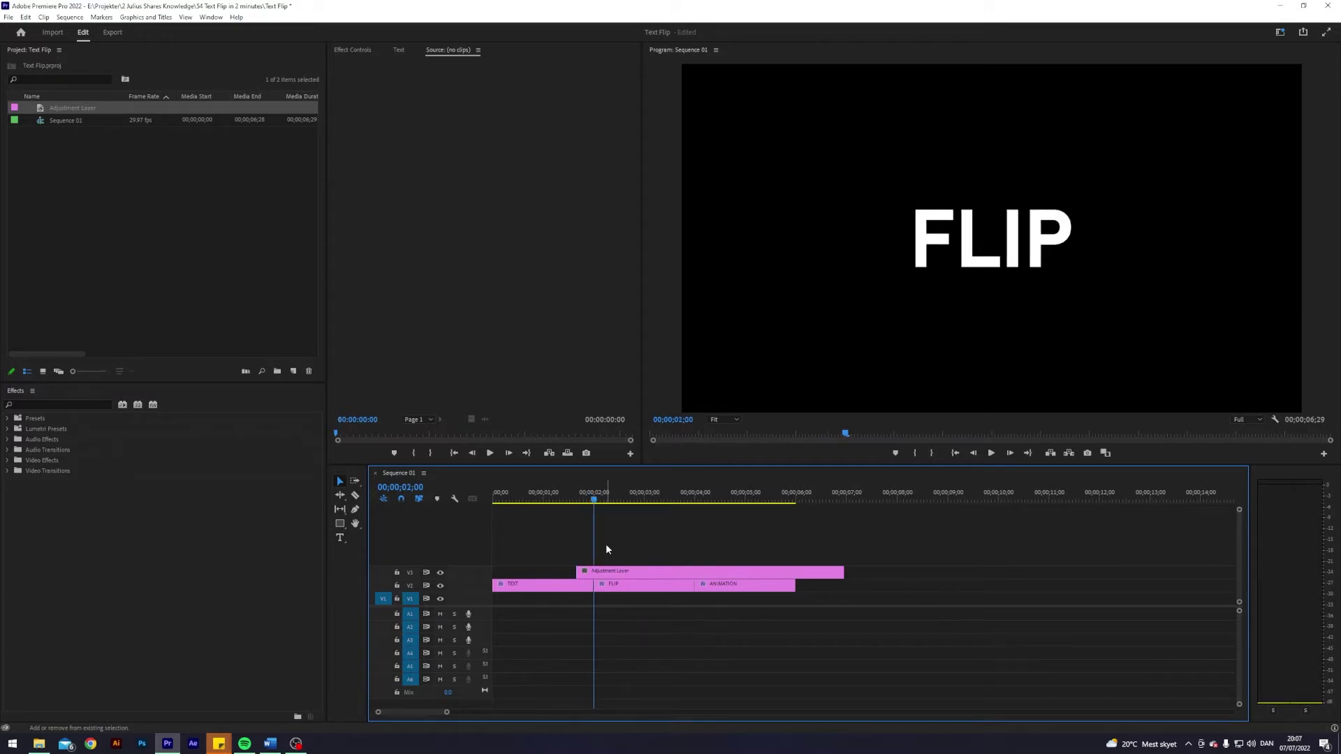
key("shift+Right")
key("shift+Right")
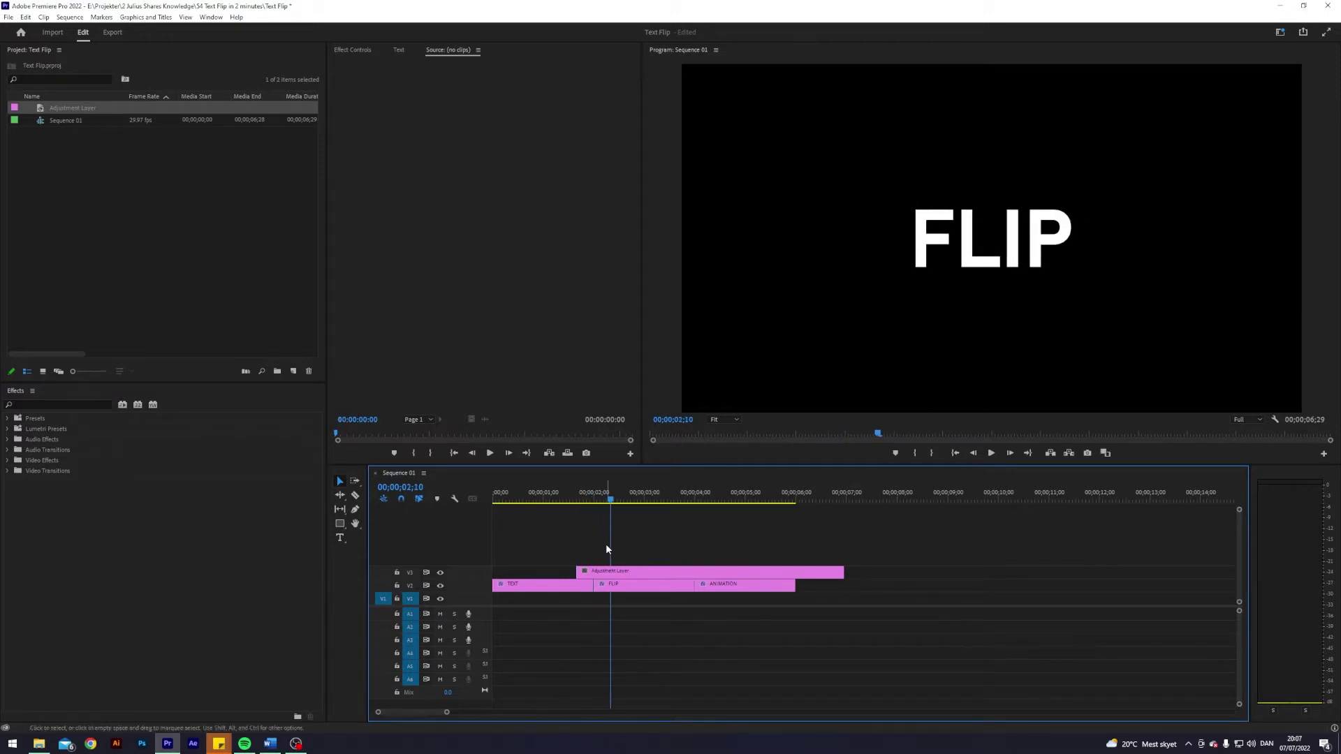
left_click_drag(844, 572, 610, 572)
key("shift+Left")
key("shift+Left")
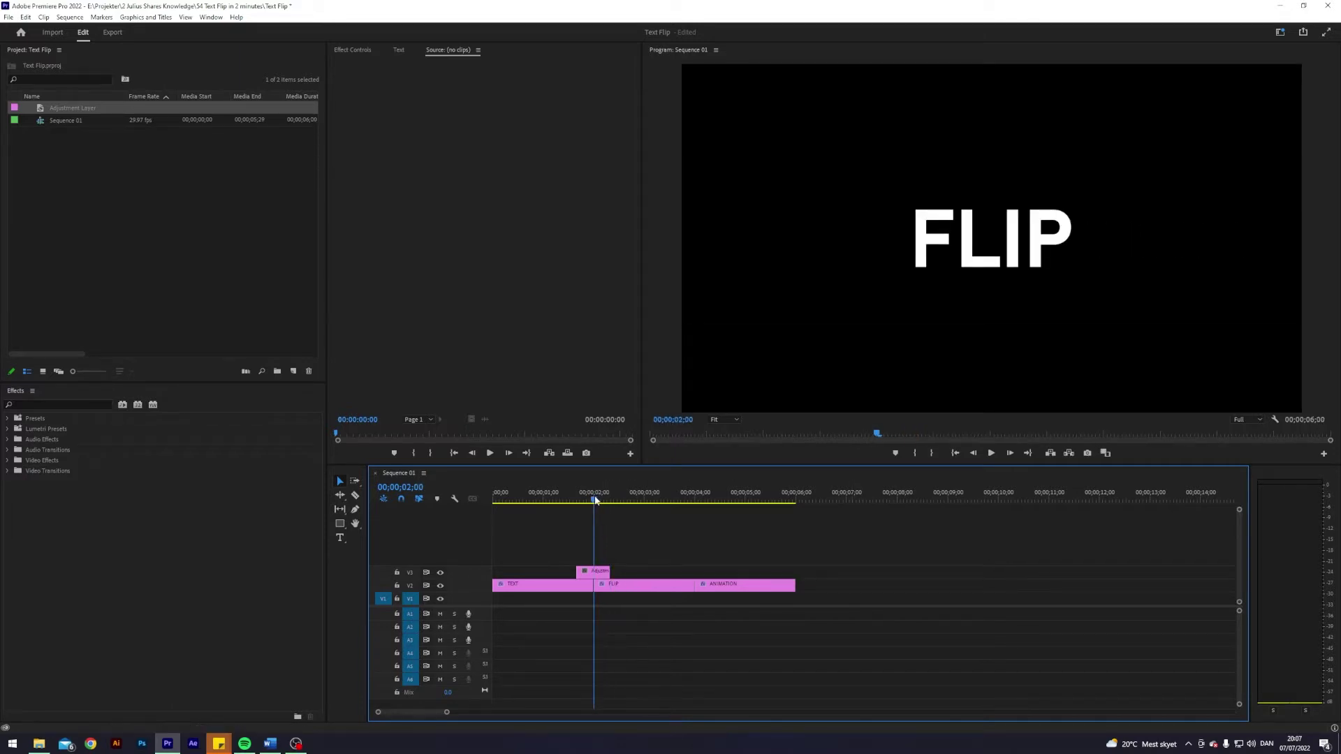
left_click_drag(446, 712, 419, 712)
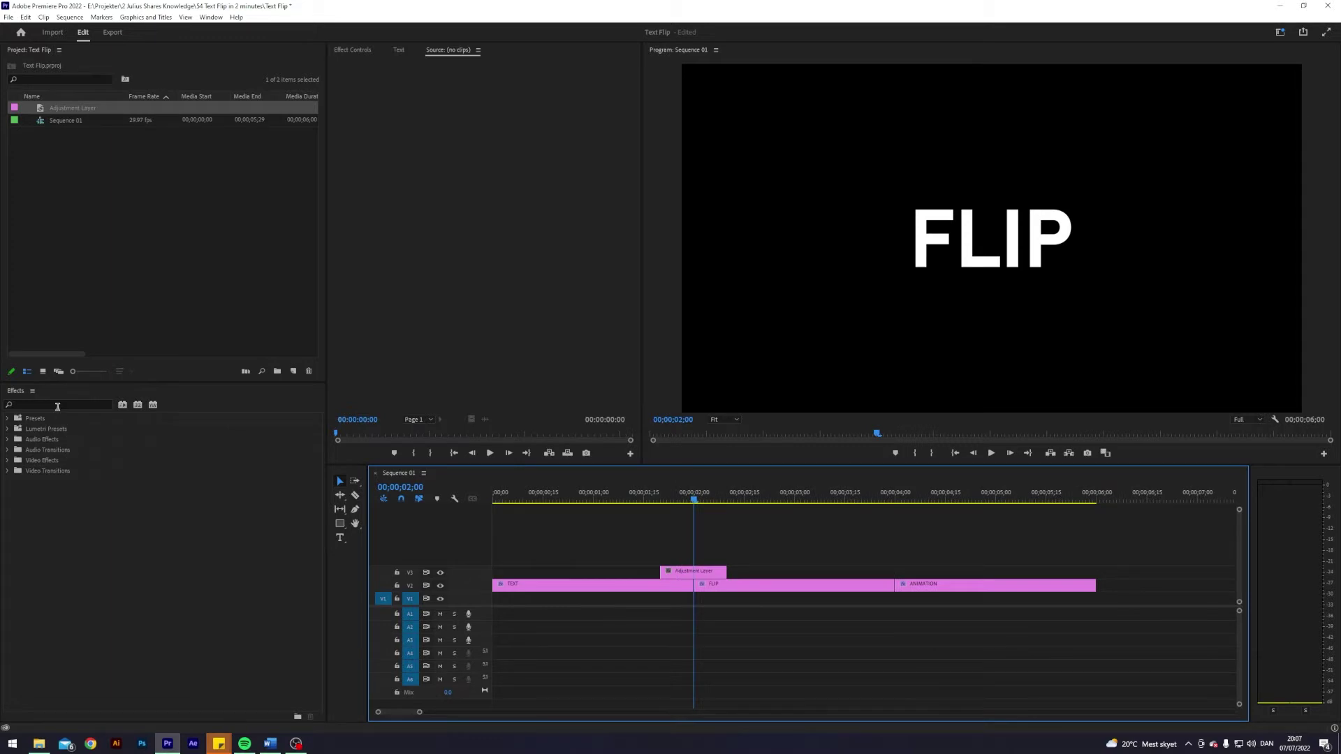
Search the Effects panel for 'basic' and apply Basic 3D to the adjustment layer.
left_click(58, 406)
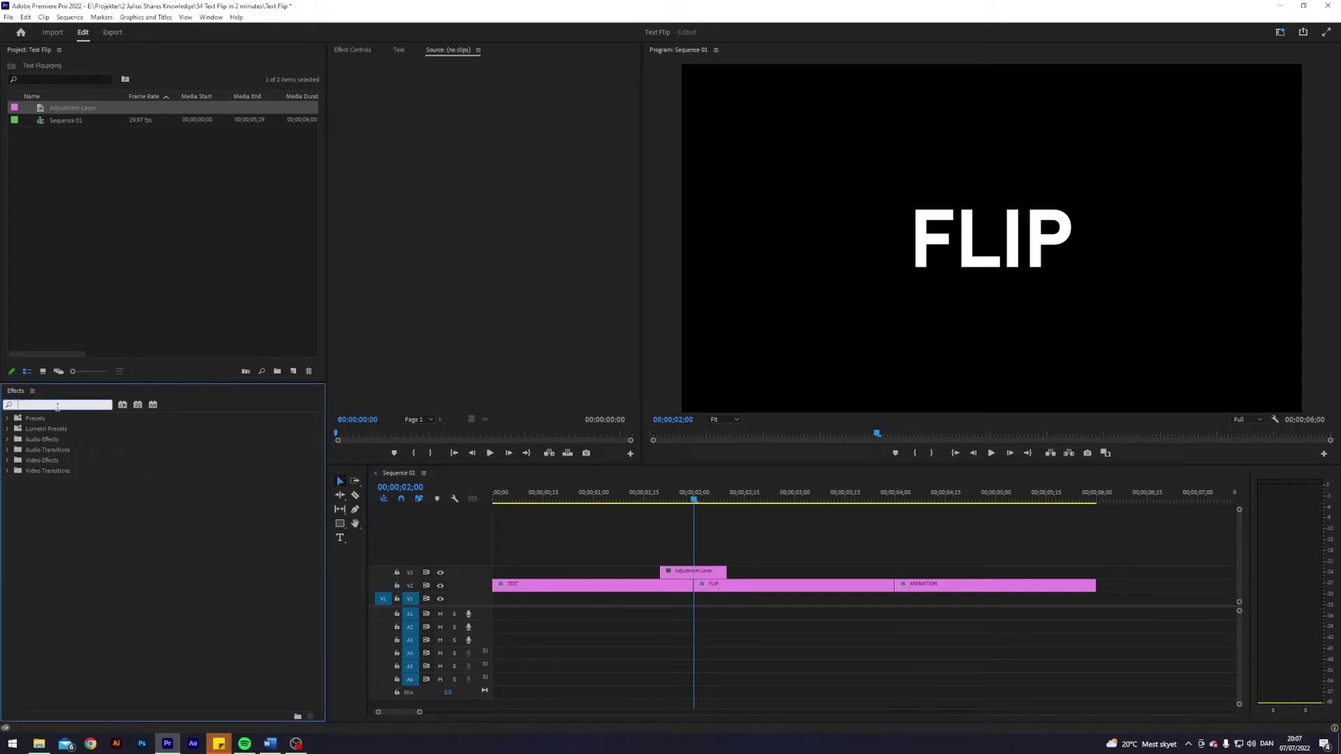
type("basic")
left_click_drag(44, 482, 704, 574)
left_click(353, 50)
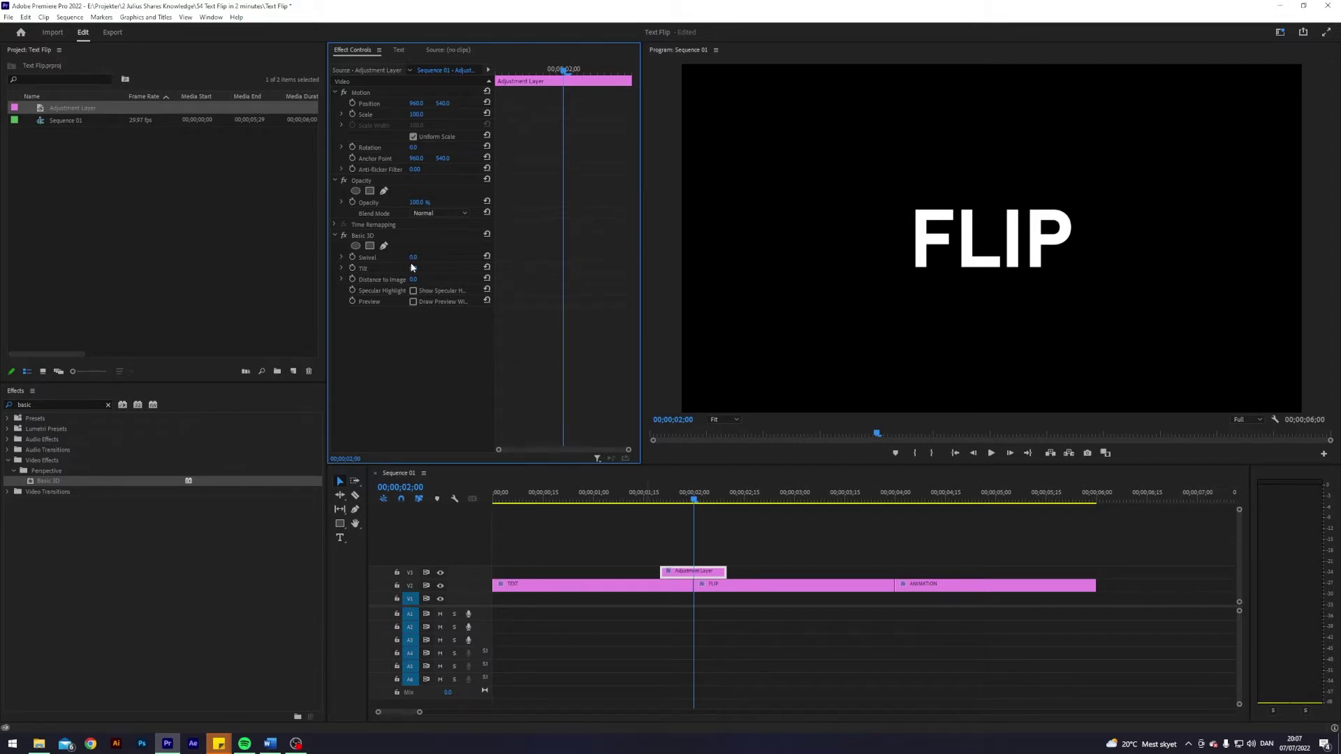
Test a tilt and undo it, then set a 0° Tilt keyframe at the layer's start.
mouse_move(411, 267)
left_mouse_down()
mouse_move(679, 267)
mouse_move(420, 284)
left_mouse_up()
key("ctrl+z")
key("Up")
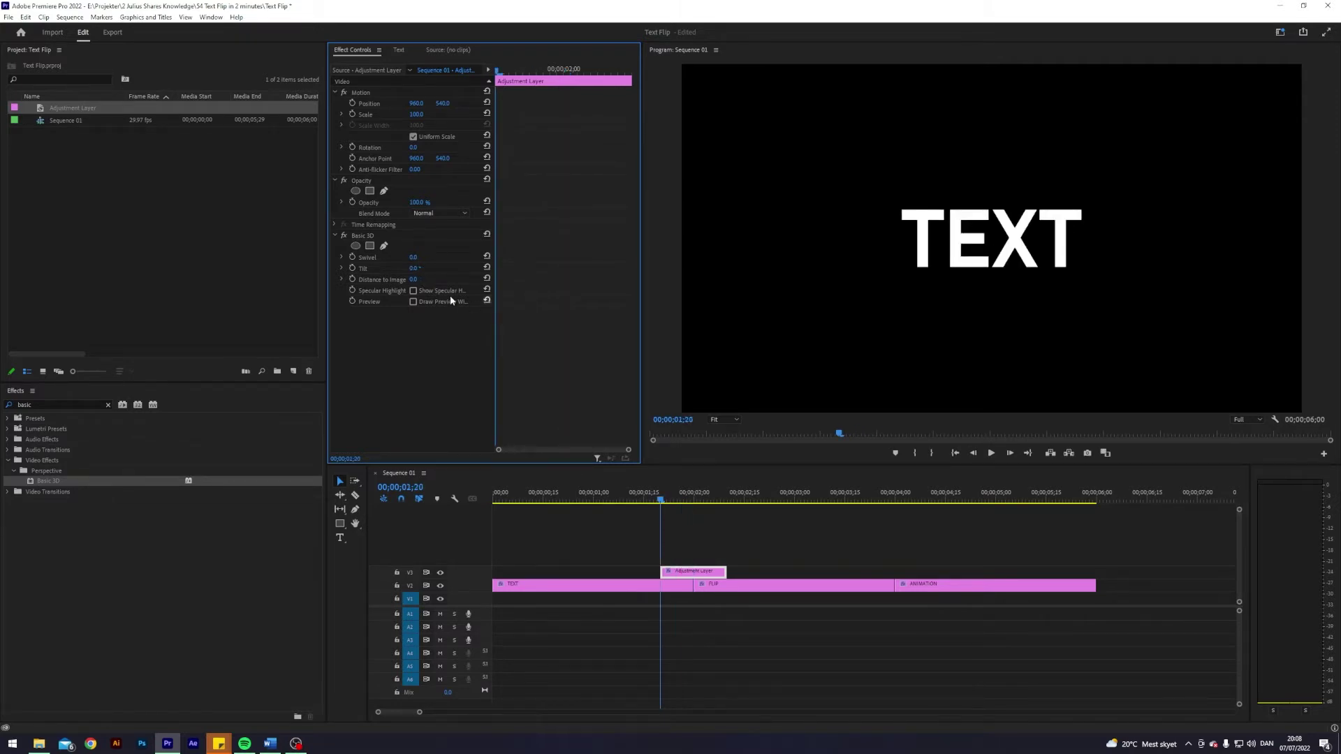
left_click(354, 269)
Keyframe Tilt at 90° at the 02;00 cut and 180° at the layer's end.
key("Down")
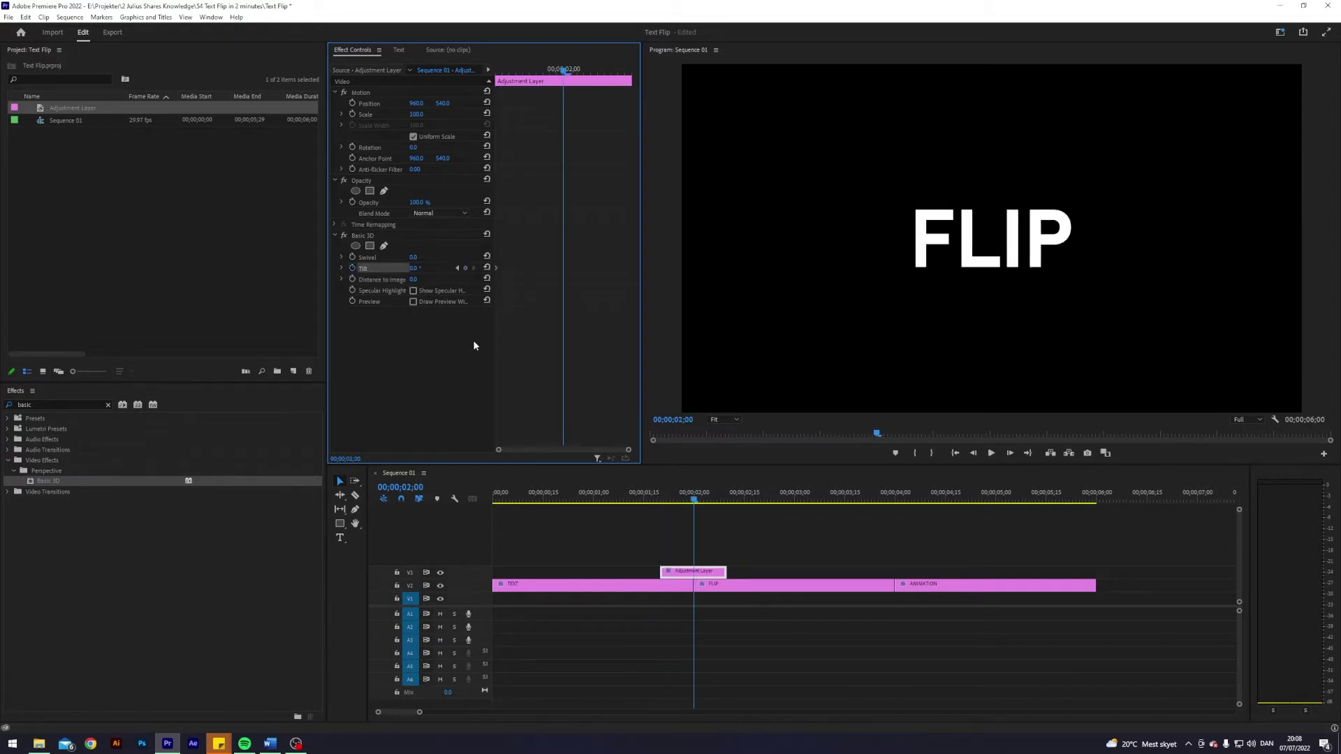
left_click(422, 269)
type("90")
key("Return")
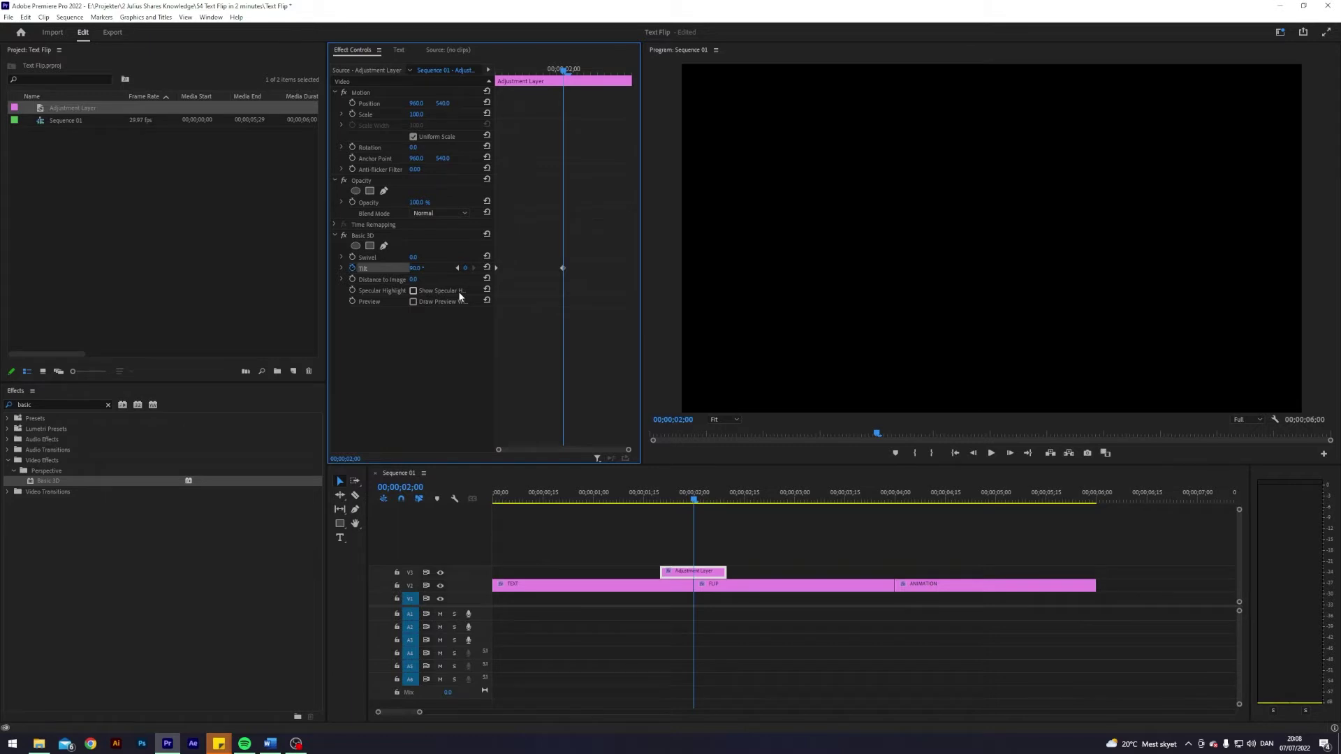
key("Left")
key("Left")
key("Right")
key("Right")
key("Right")
key("Right")
key("Right")
key("Right")
key("Right")
key("Right")
key("Right")
key("Right")
key("Right")
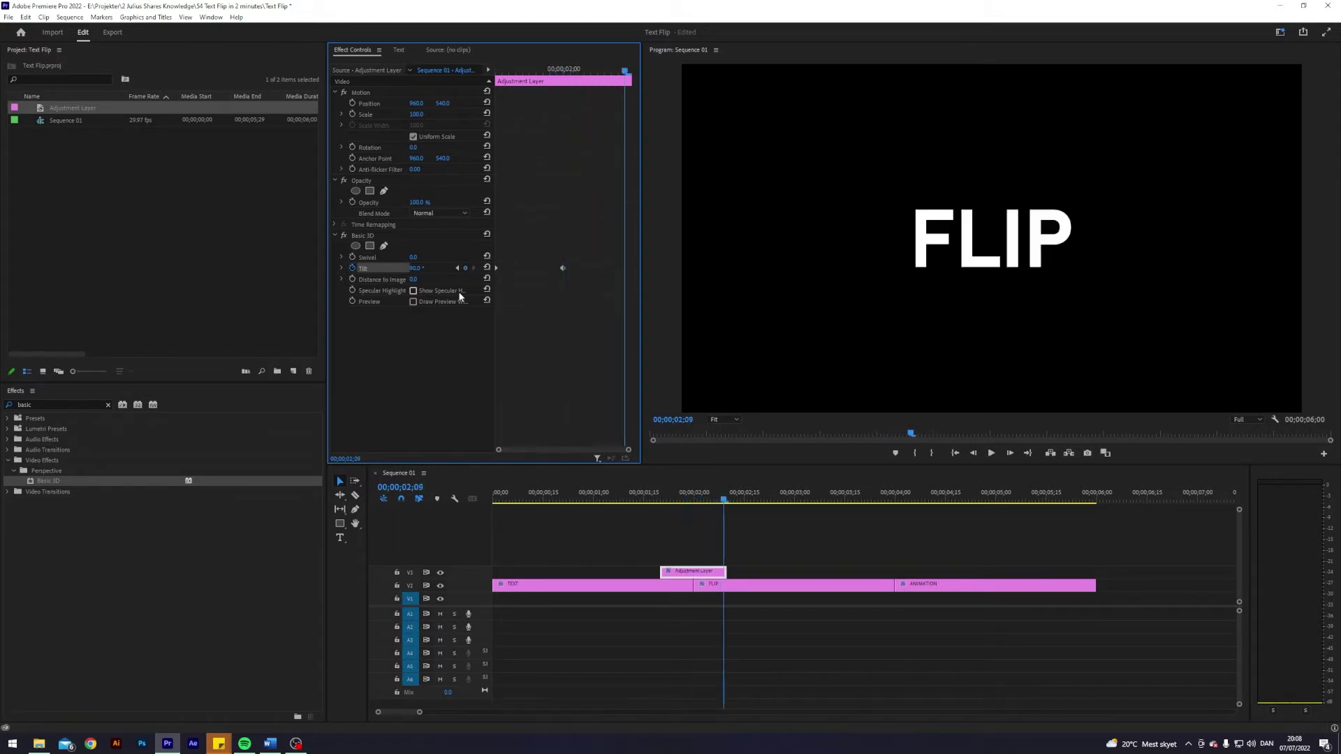
key("Right")
left_click(418, 268)
type("1")
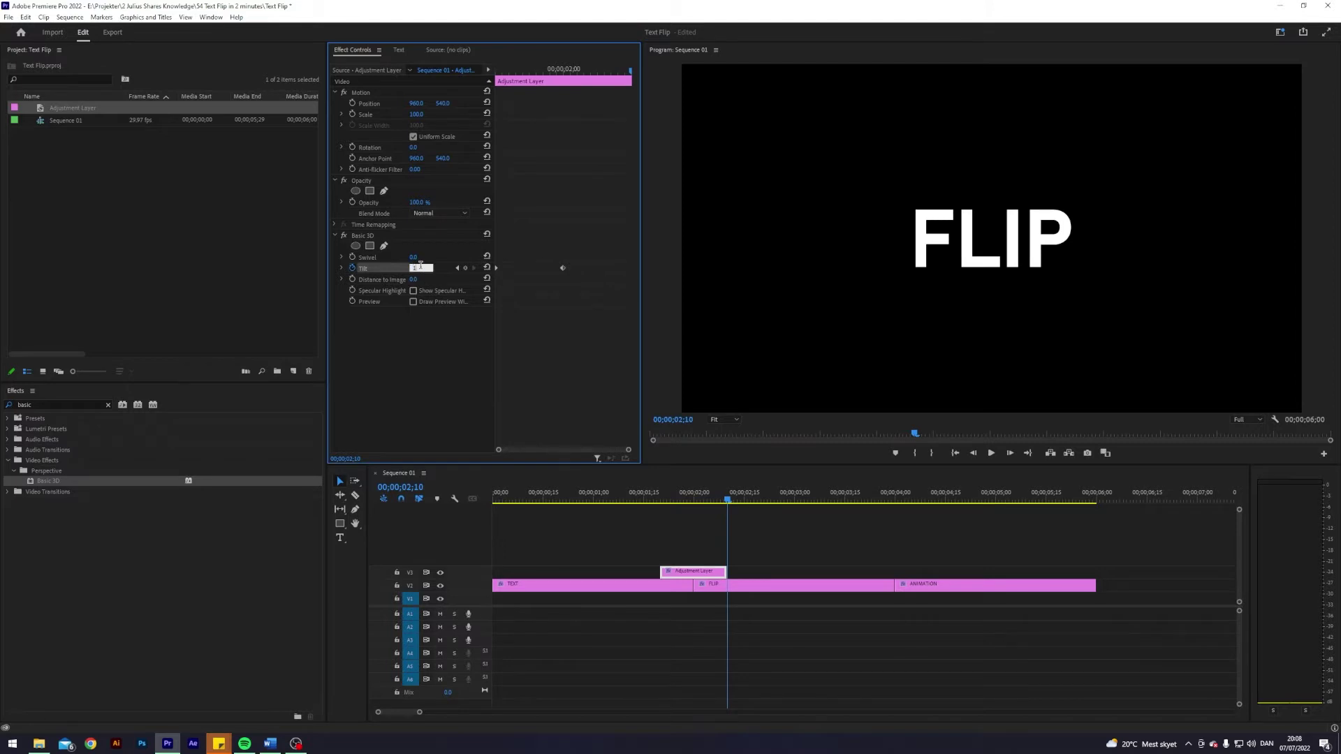
key("Return")
Step frame by frame through the flip to preview it, ending back at 02;00.
left_click_drag(723, 498, 658, 500)
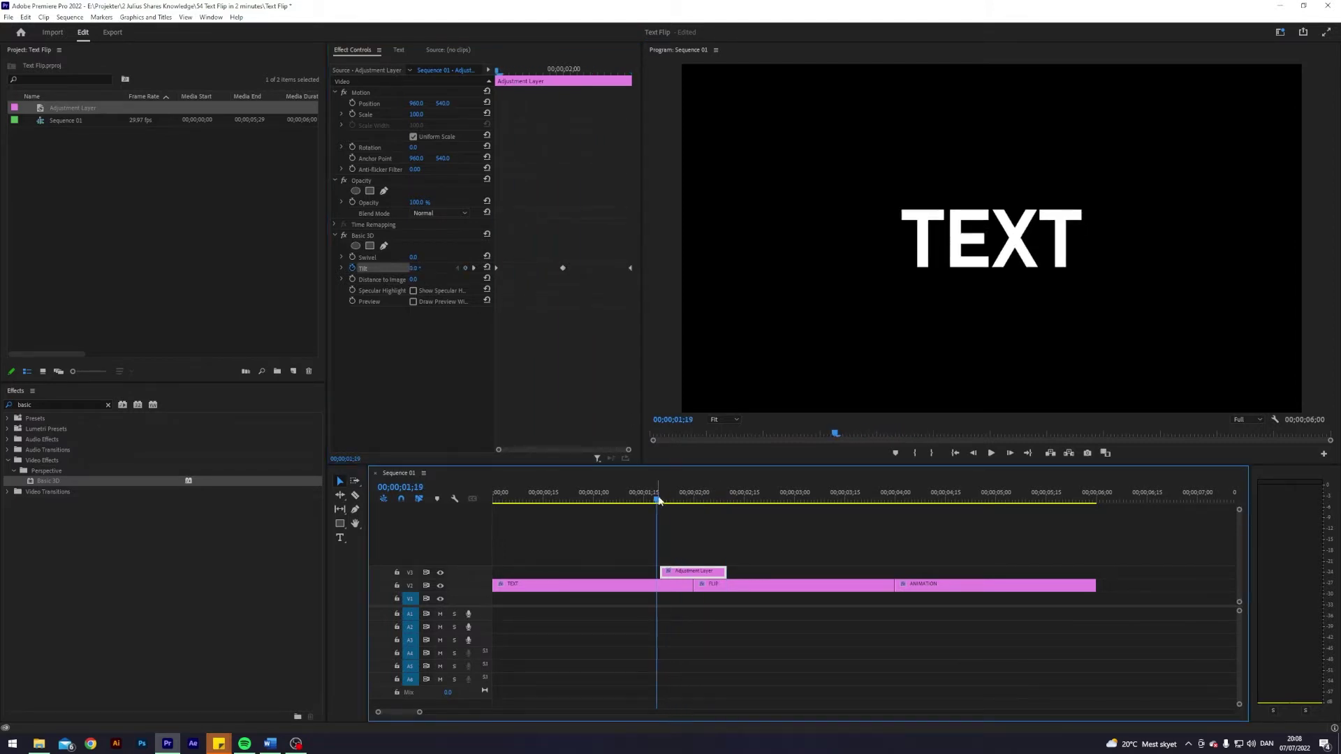
key("Right")
key("Right")
key("Right")
key("Right")
key("Right")
key("Right")
key("Right")
key("Right")
key("Right")
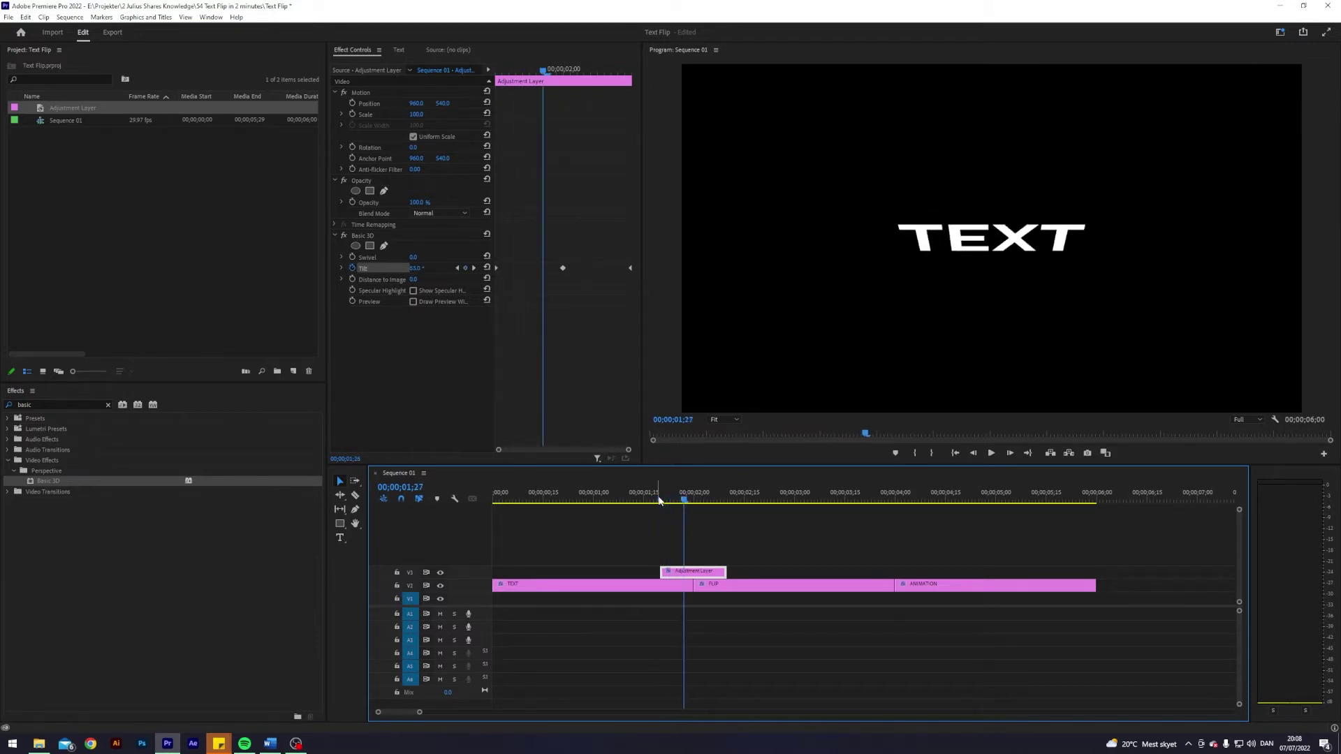
key("Right")
key("Right")
key("Right")
key("Right")
key("Right")
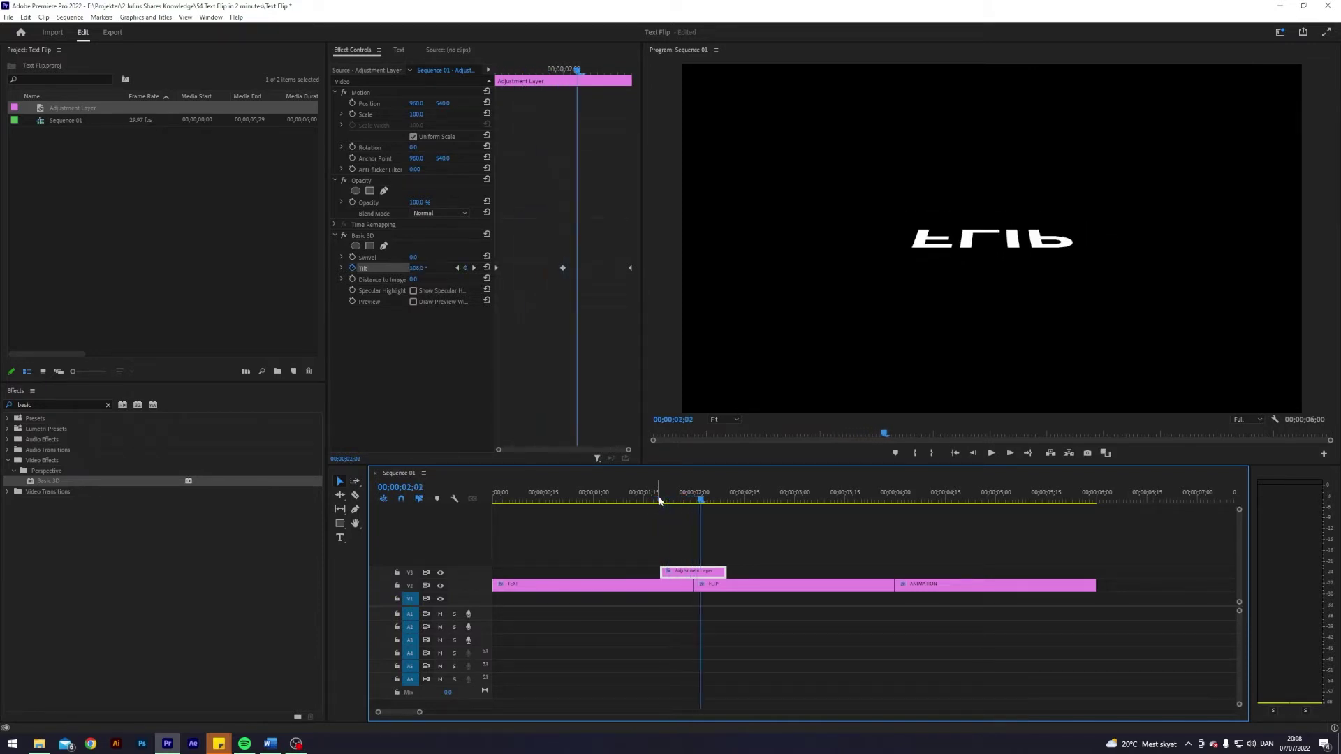
key("Right")
key("Right")
key("Right")
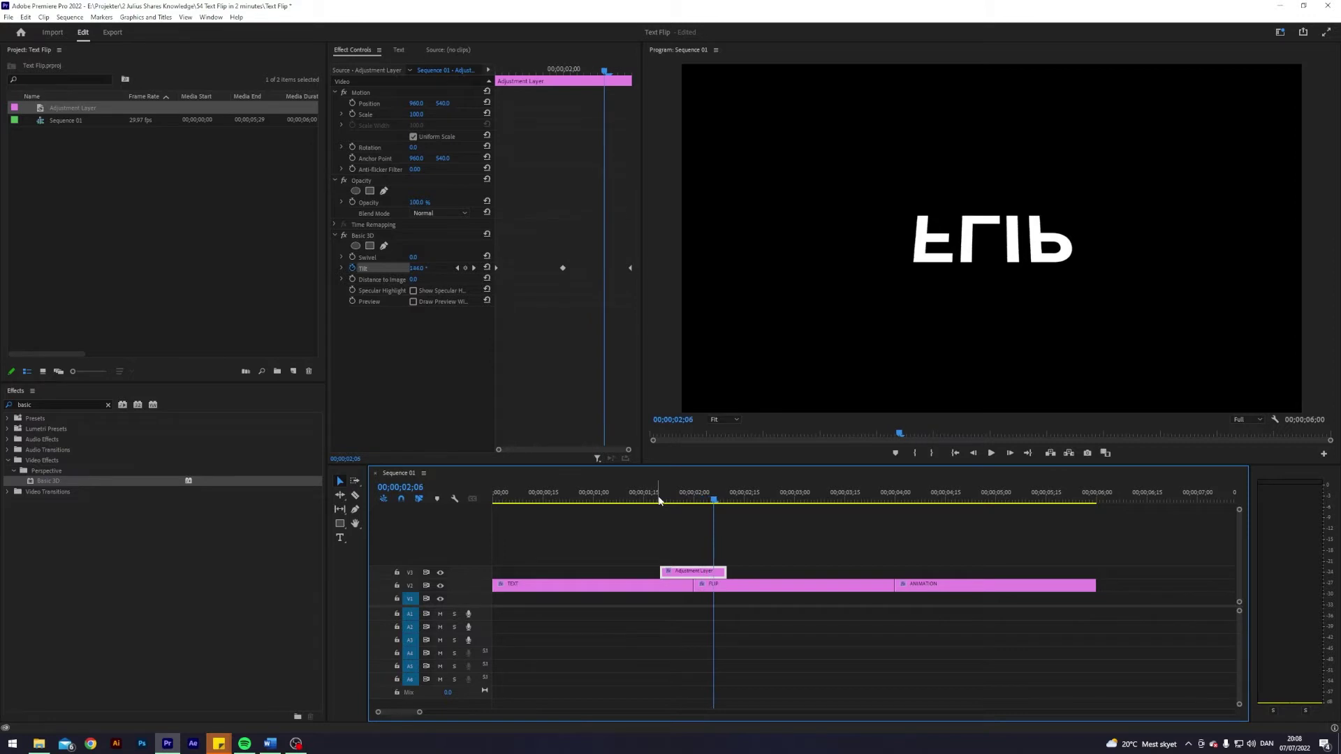
key("Right")
key("Right")
key("Right")
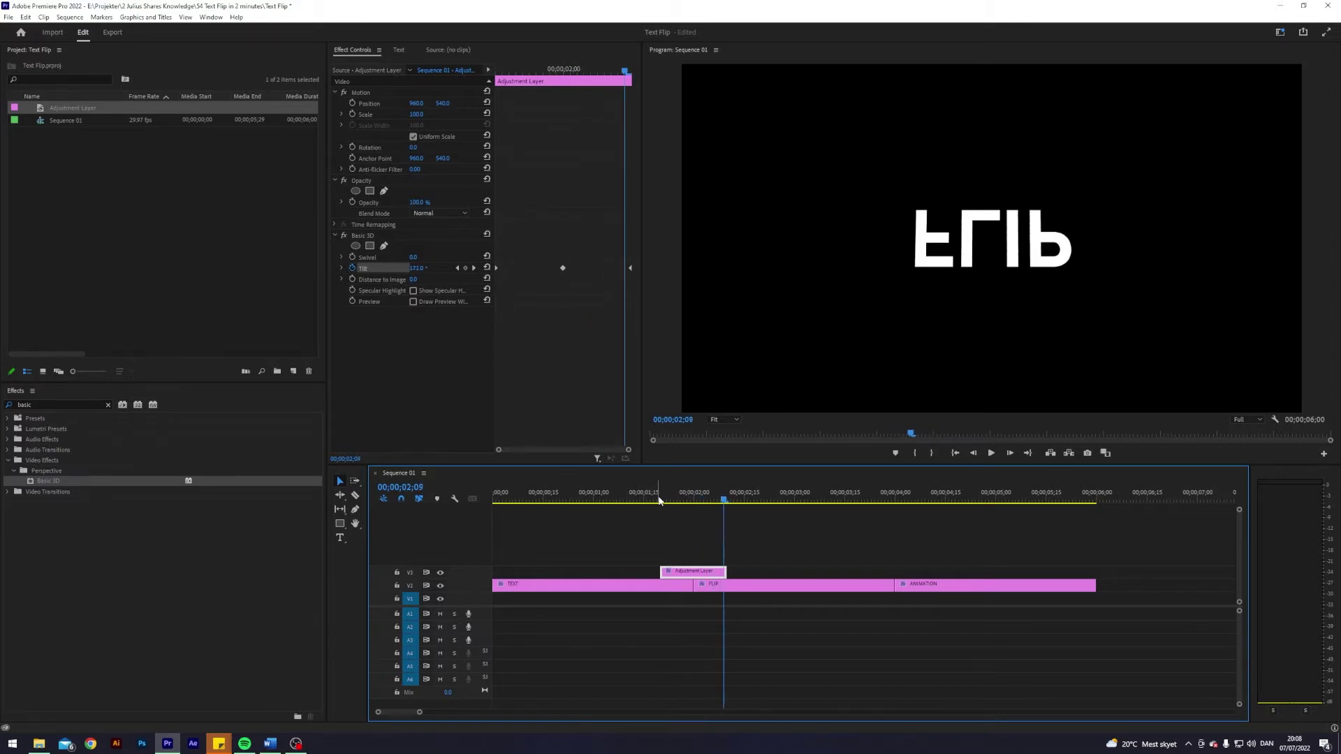
key("Right")
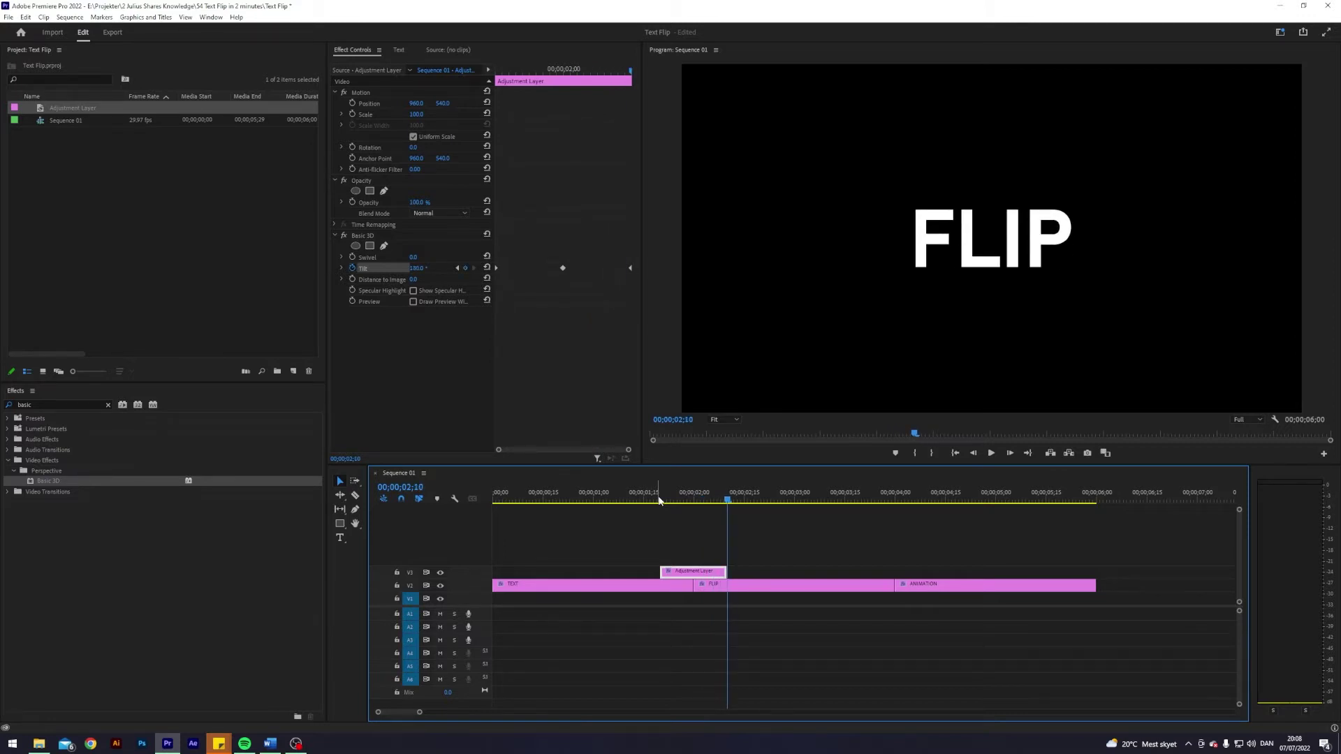
key("Left")
key("Left")
key("Left")
key("Left")
key("Left")
key("Left")
key("Left")
key("Left")
key("Left")
key("Left")
key("Left")
key("Right")
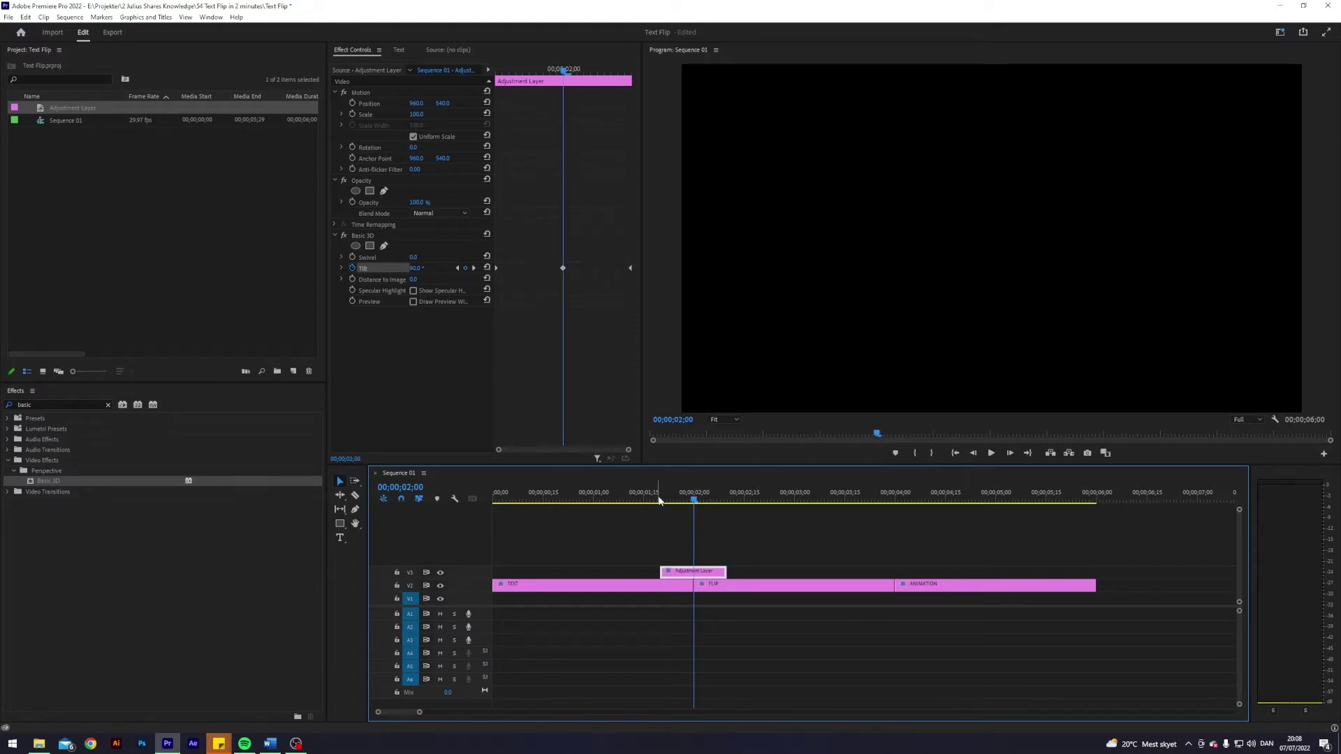
Add a Tilt keyframe one frame before the 02;00 cut.
key("Left")
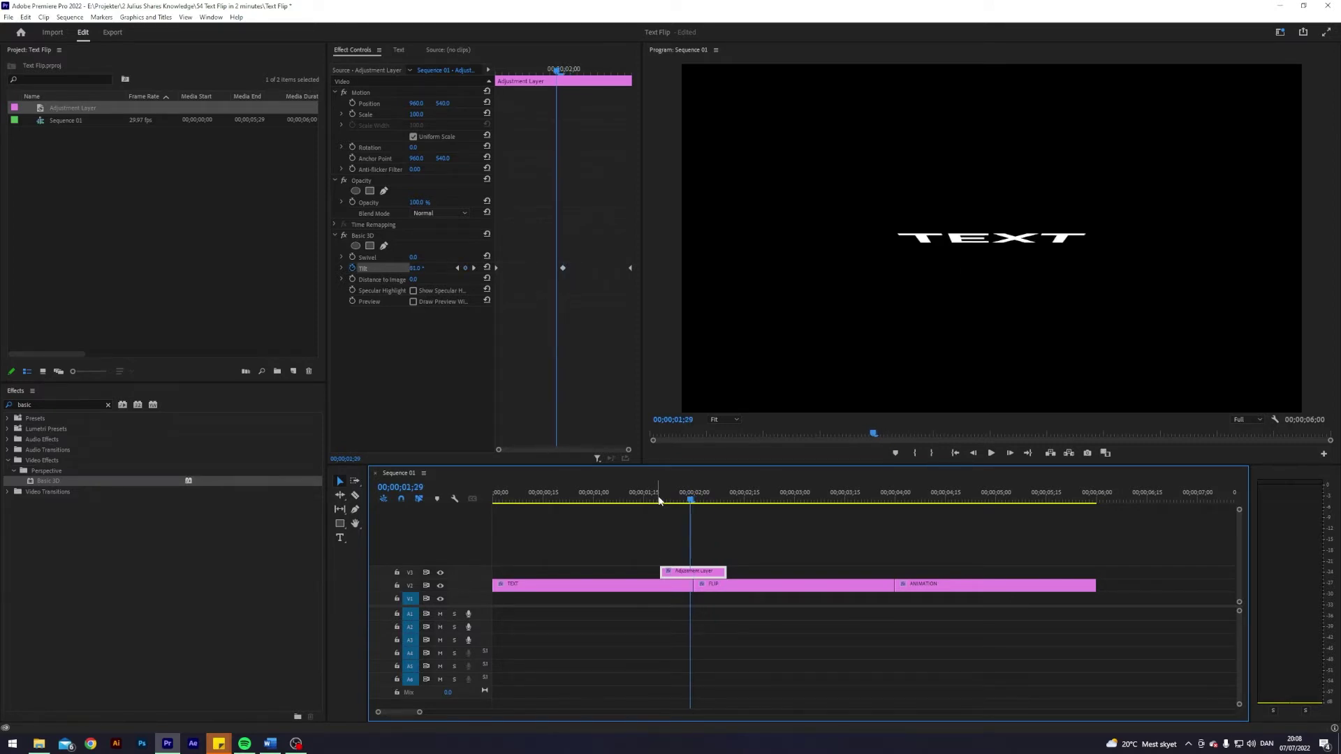
left_click(465, 269)
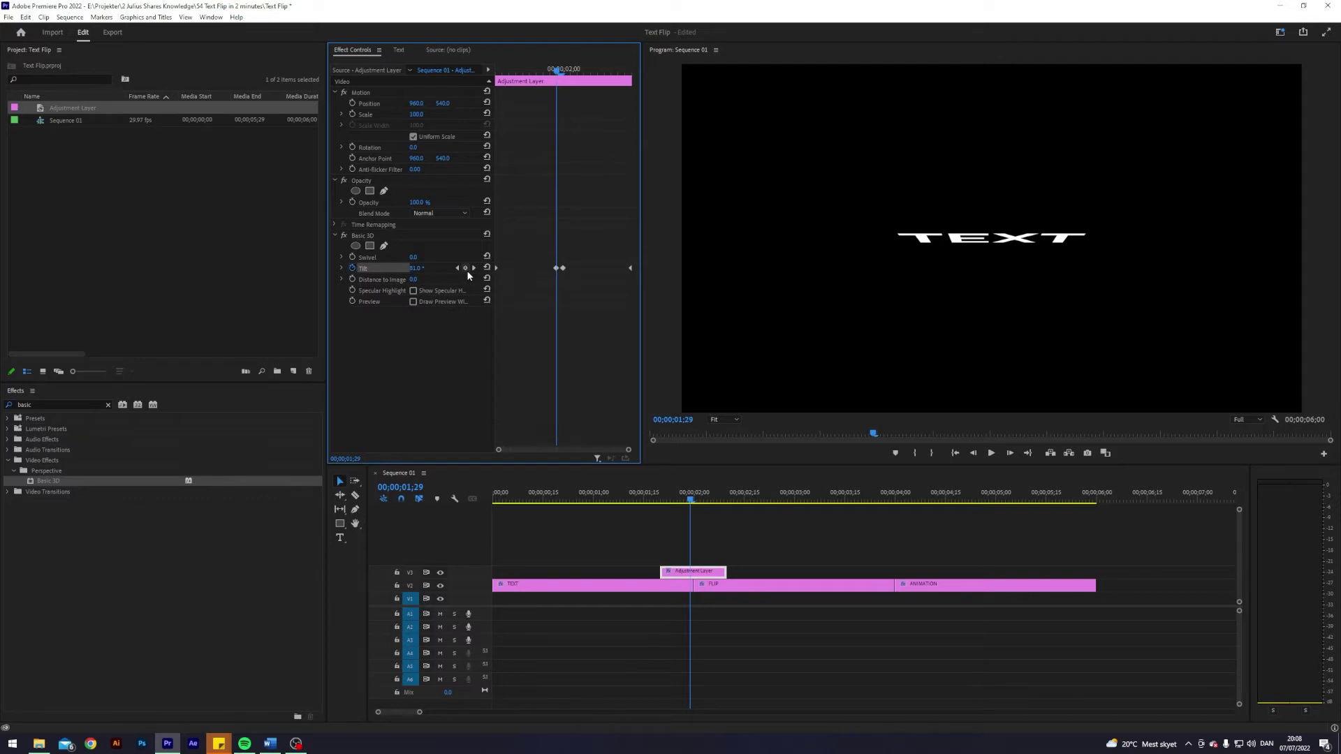
key("Right")
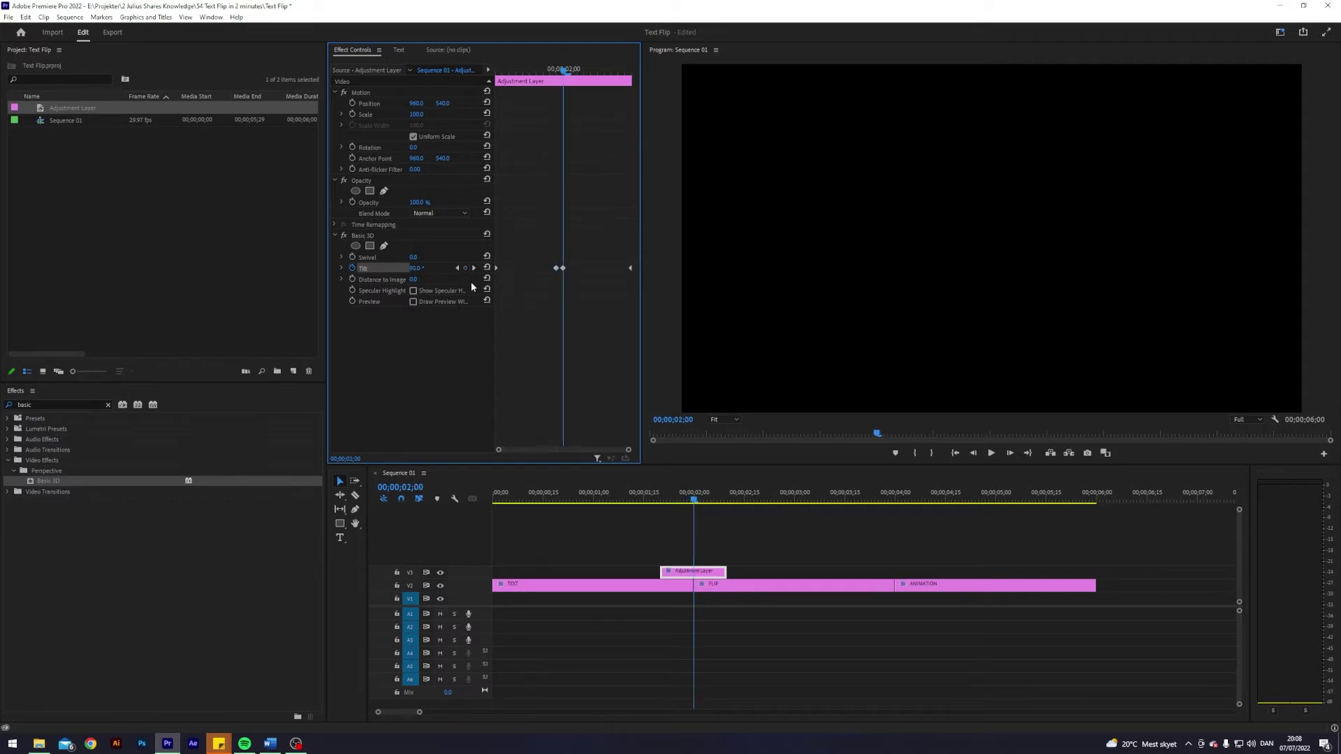
key("Left")
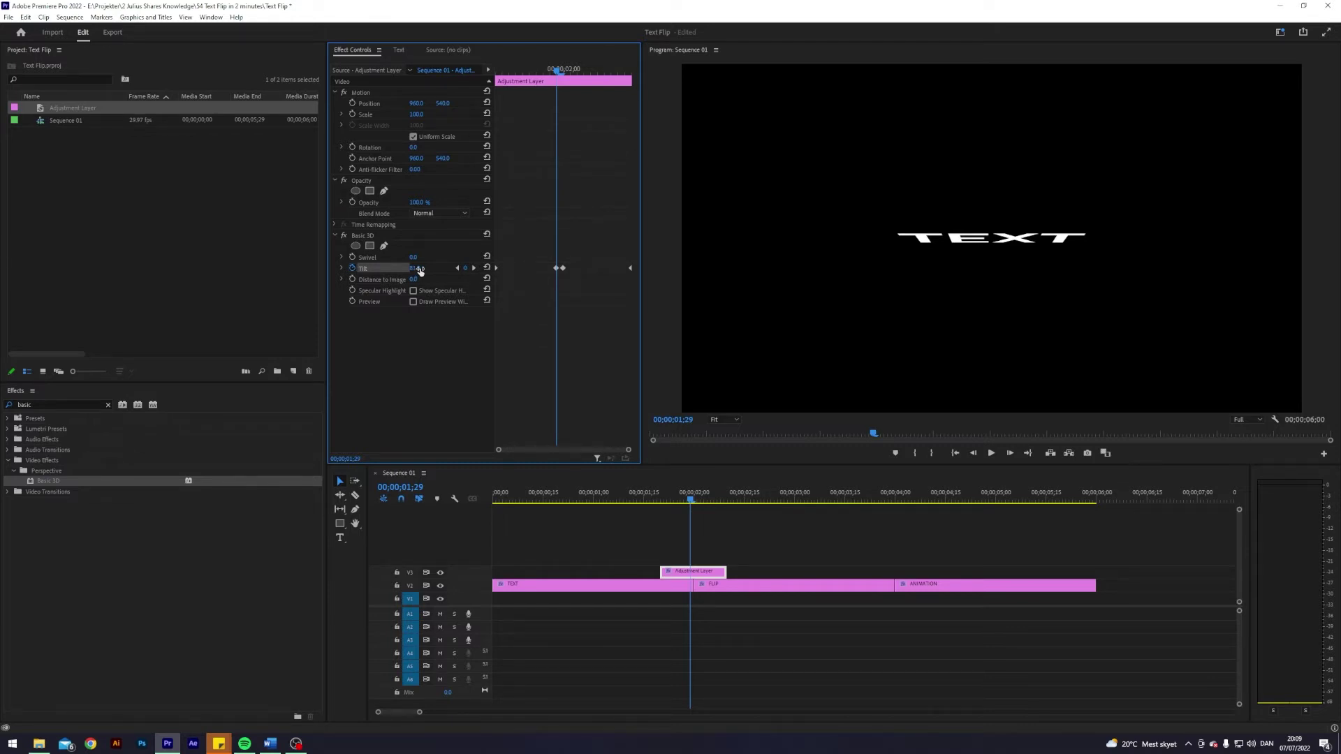
Set Tilt to -90° at 02;00 and 0° at the last keyframe.
key("Right")
left_click(419, 270)
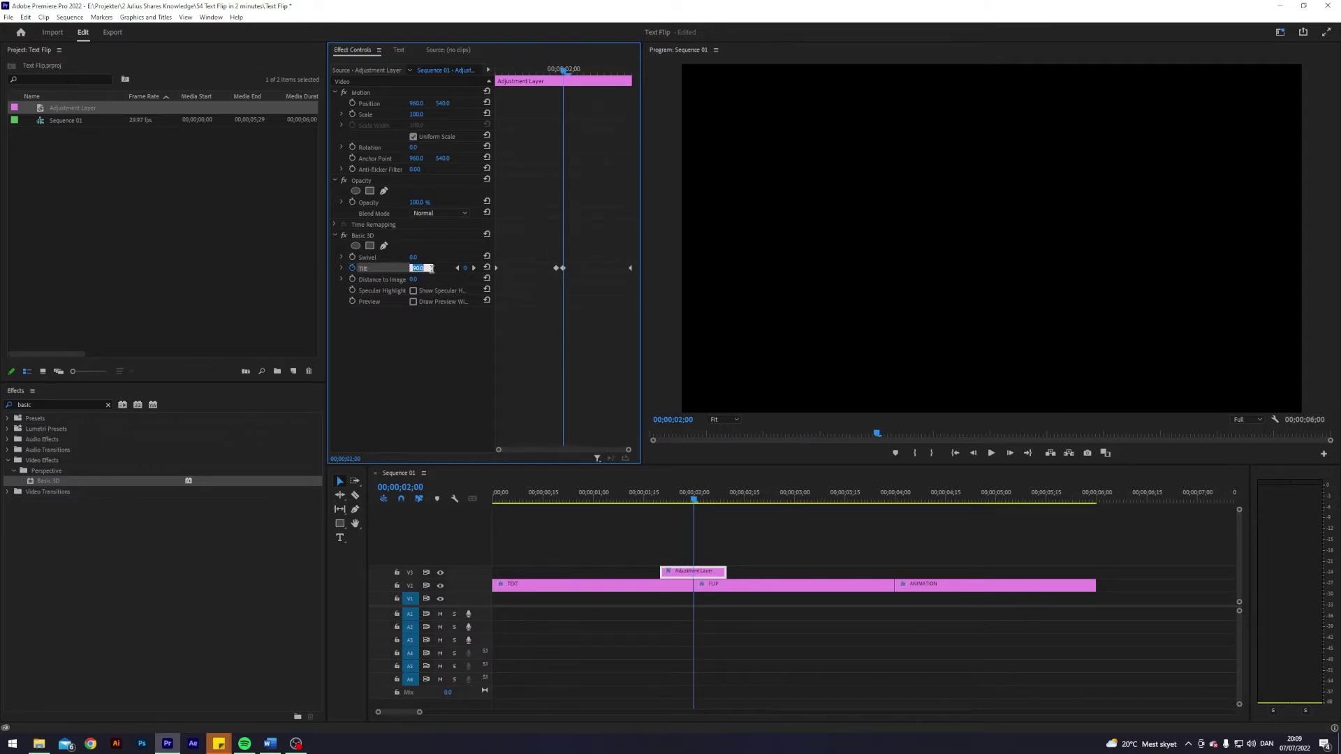
type("-")
left_click(474, 268)
left_click(429, 269)
type("0")
key("Return")
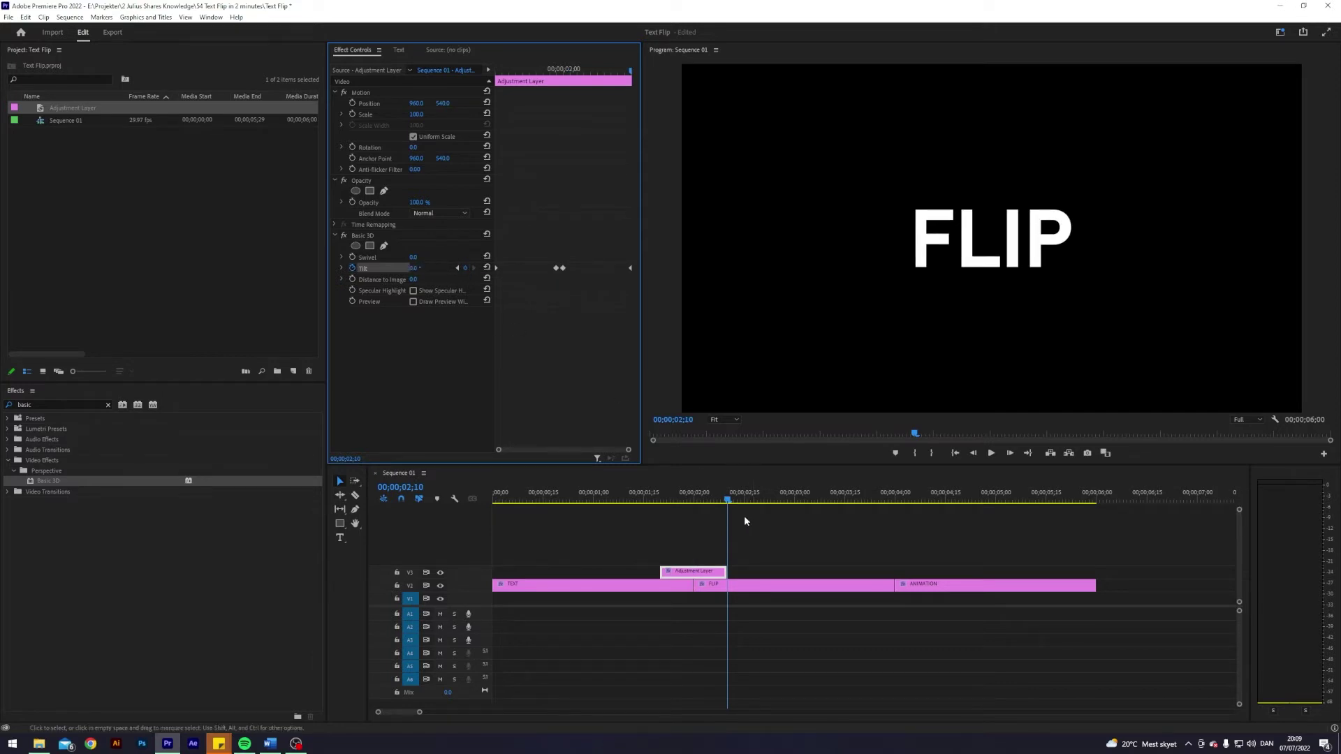
mouse_move(727, 500)
left_mouse_down()
mouse_move(653, 508)
mouse_move(747, 501)
mouse_move(653, 497)
mouse_move(737, 500)
left_mouse_up()
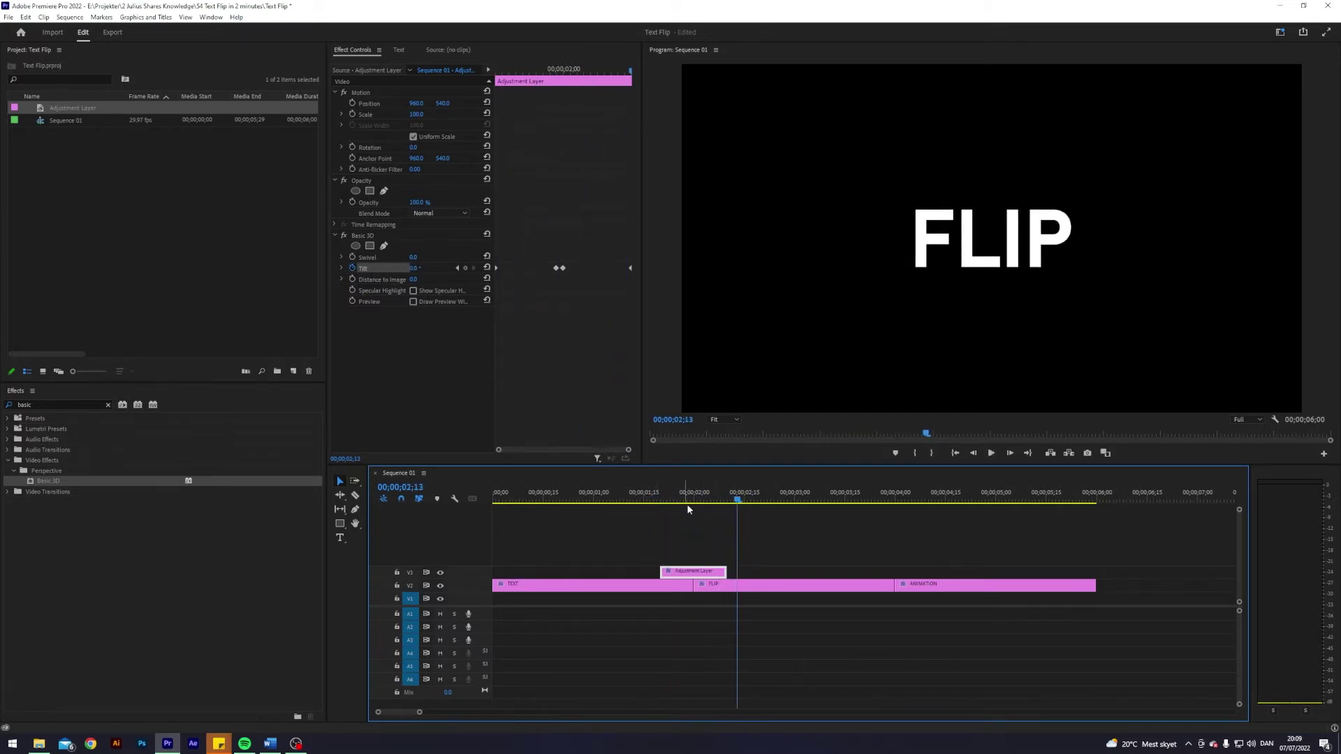
Drag the adjustment layer's right edge five frames past its final Tilt keyframe.
left_click_drag(727, 571, 745, 571)
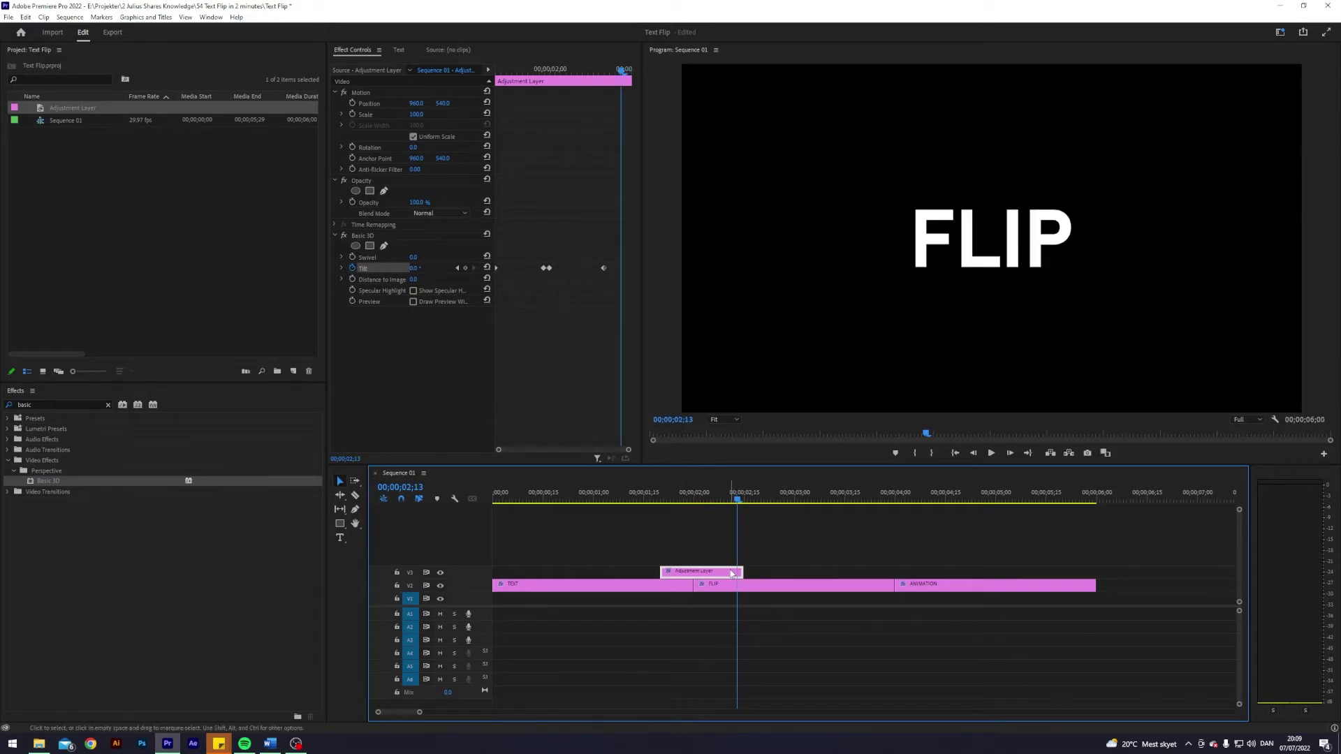
left_click(341, 269)
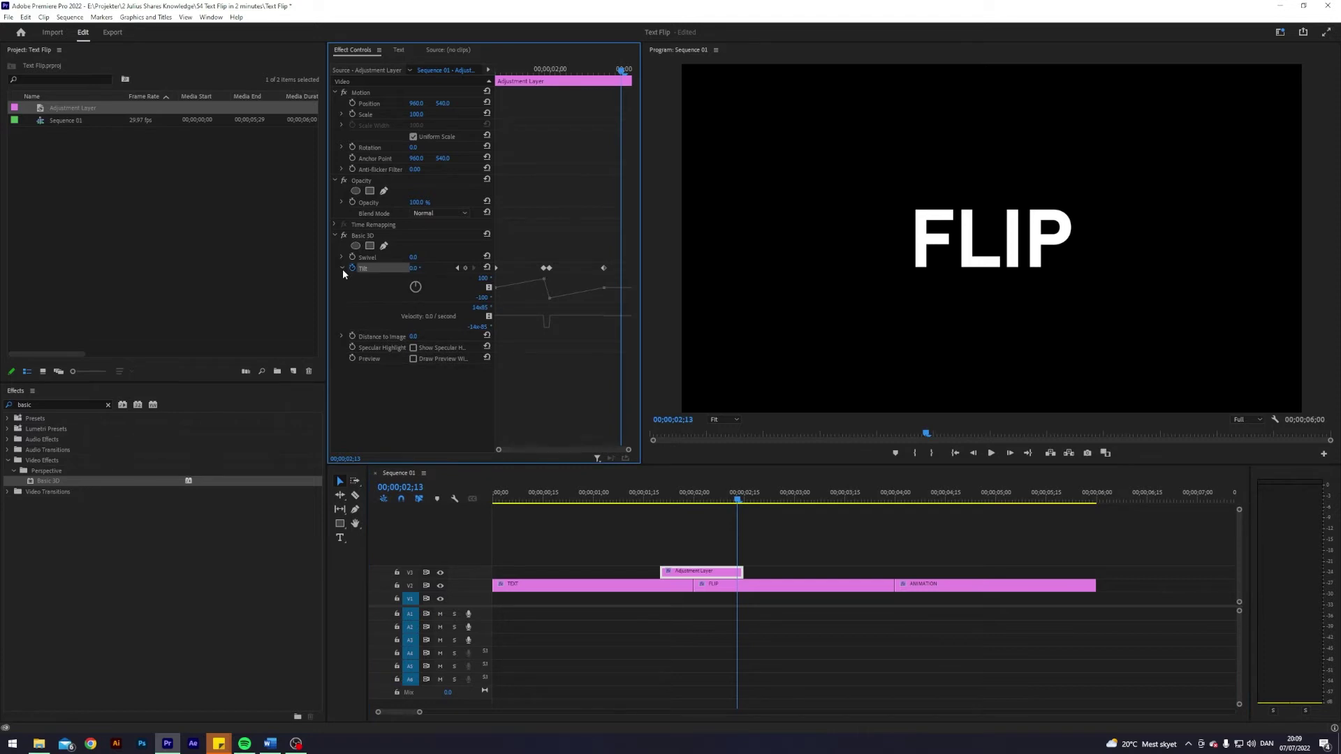
Apply Ease Out to the first Tilt keyframe and Ease In to the last.
right_click(496, 269)
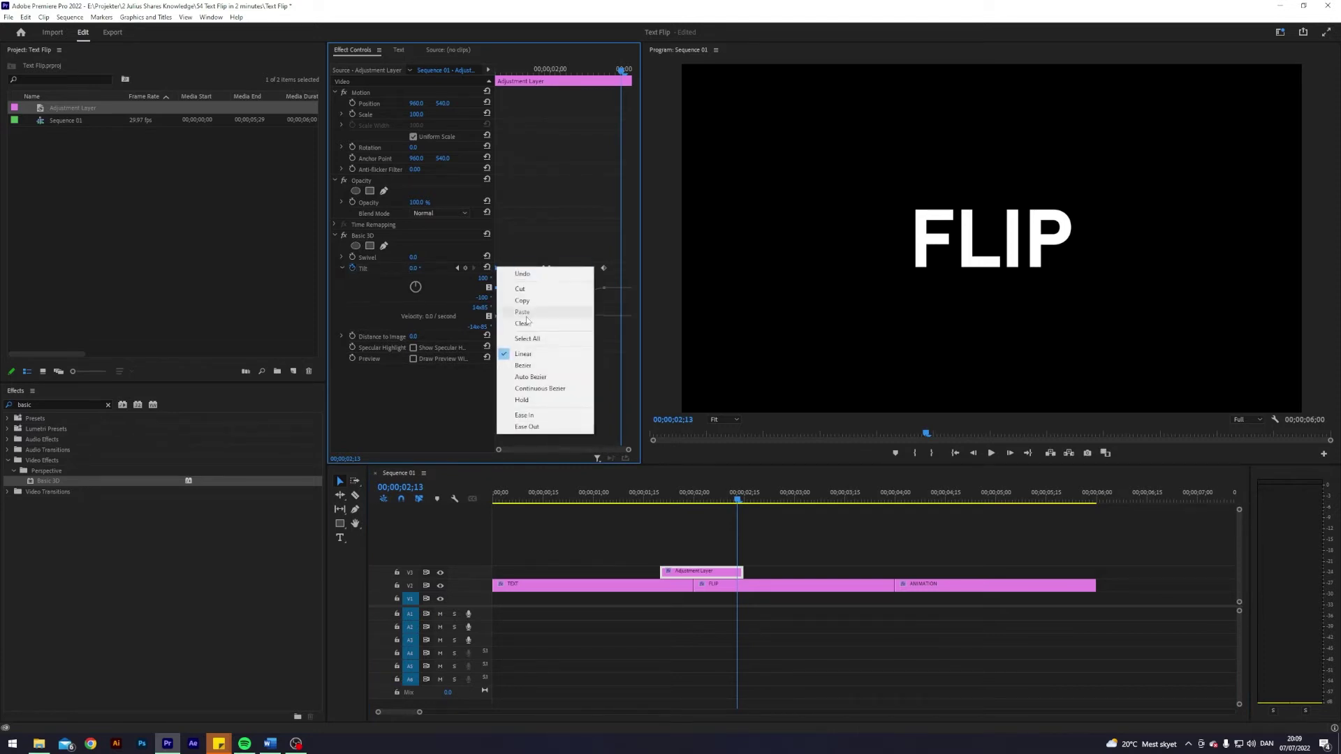
left_click(543, 426)
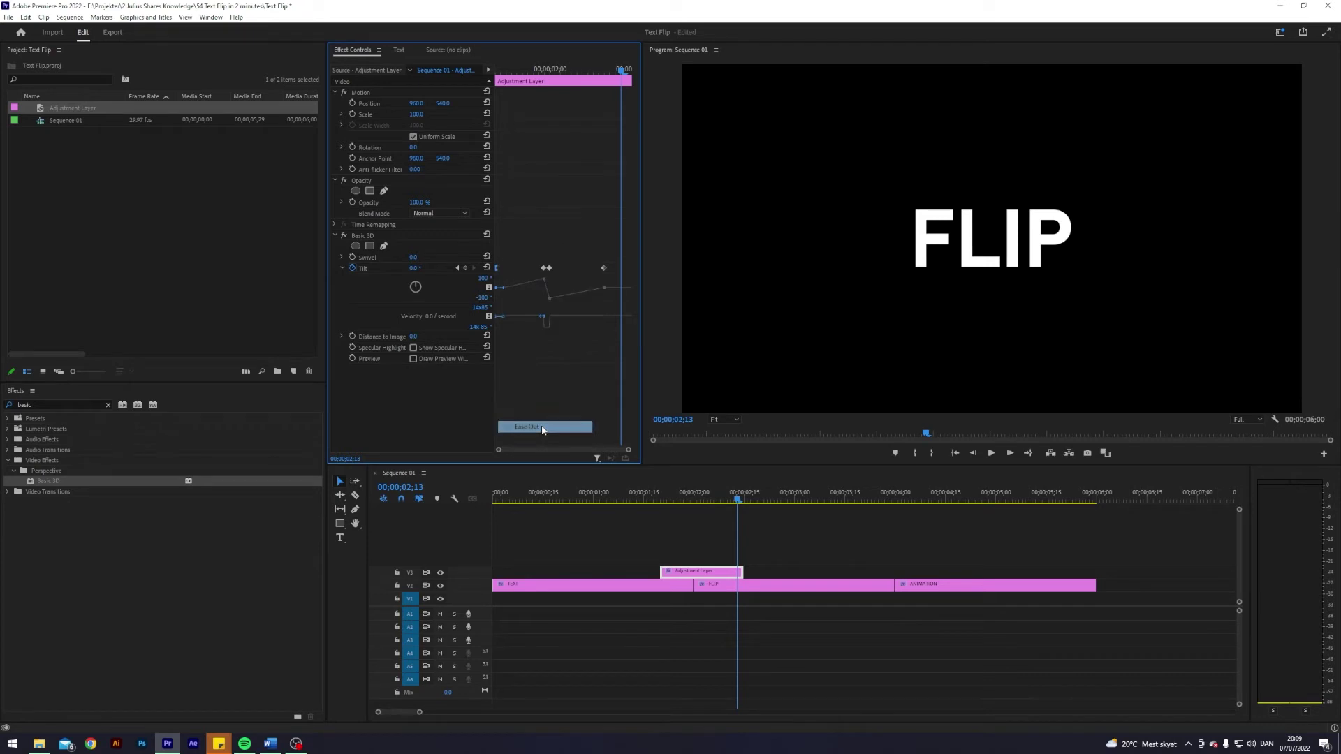
right_click(605, 267)
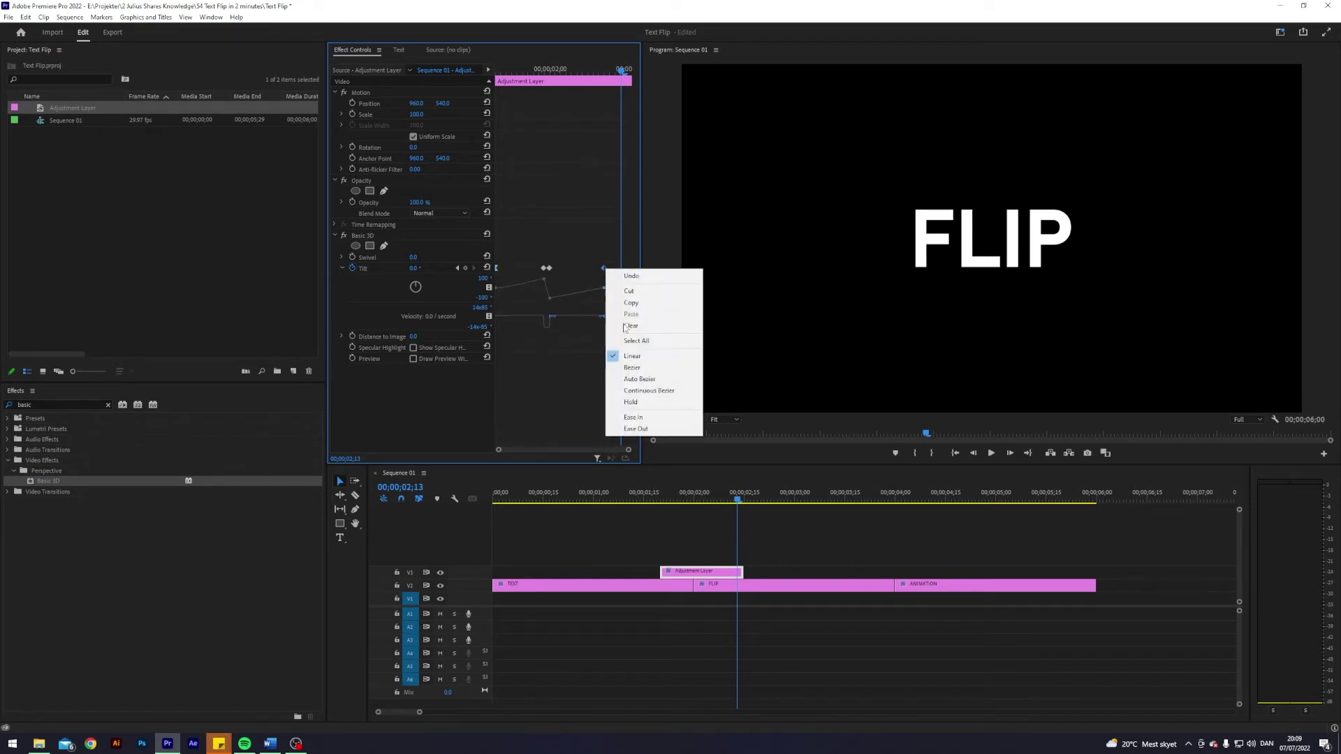
left_click(643, 416)
Drag both Tilt keyframes' Bezier handles to lengthen the easing.
left_click(498, 266)
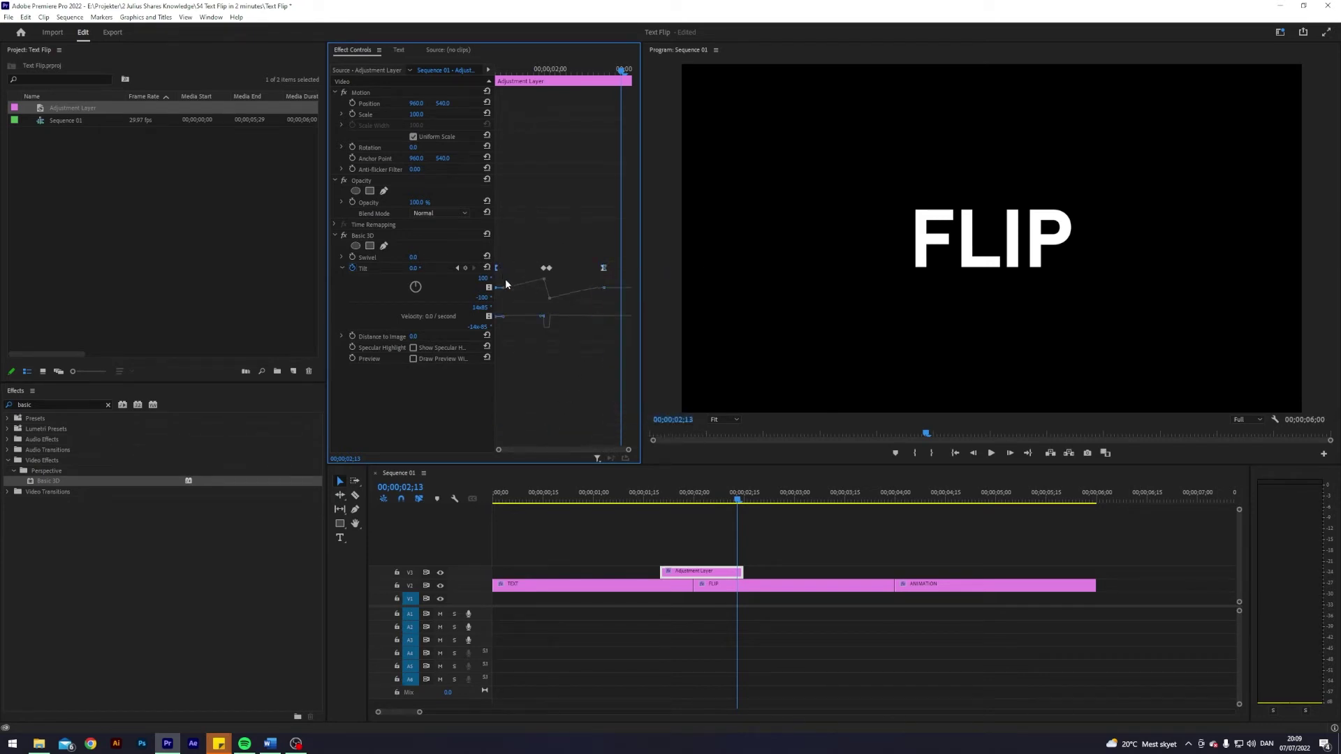
key("Left")
key("Left")
key("Left")
key("Left")
key("Left")
key("Left")
left_click_drag(507, 291, 527, 288)
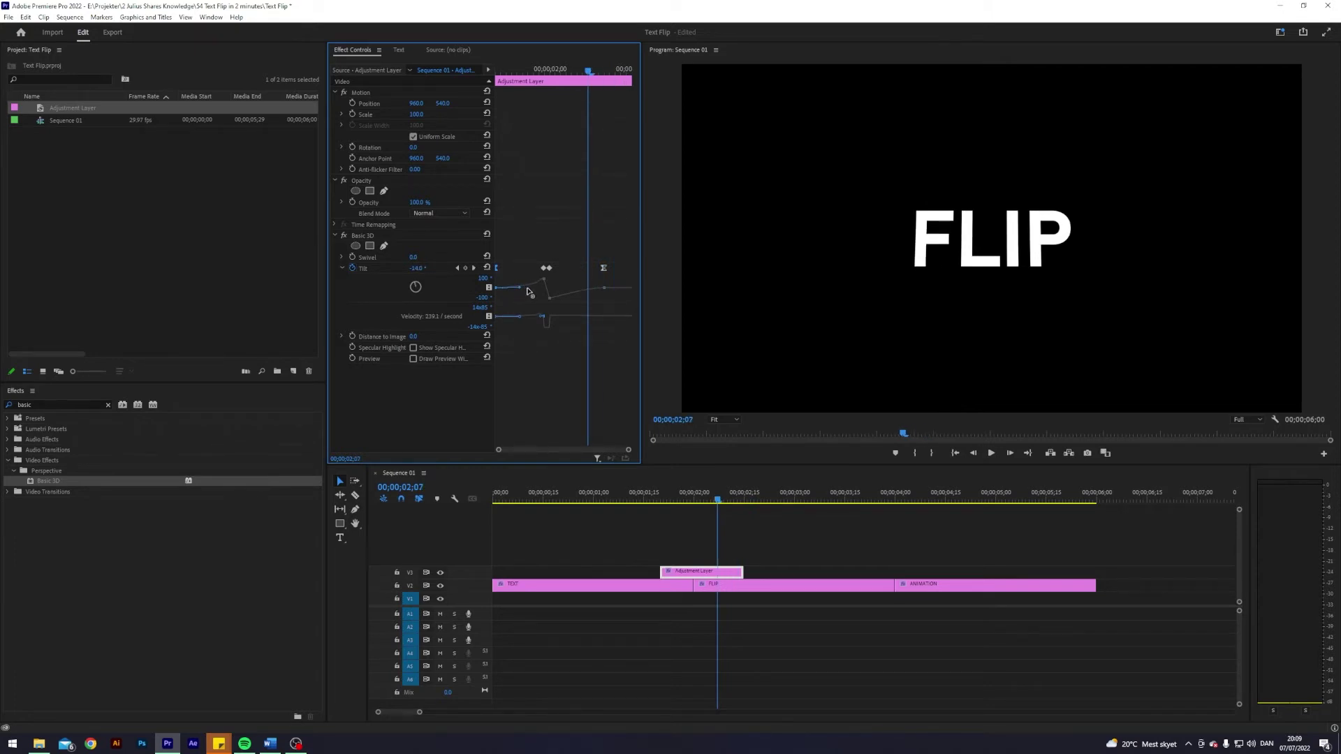
left_click(604, 268)
left_click_drag(597, 289, 575, 291)
key("Left")
key("Left")
key("Left")
key("Left")
key("Left")
key("Left")
key("Left")
key("Left")
key("Left")
key("Left")
key("Left")
key("Left")
key("Left")
key("Left")
key("Left")
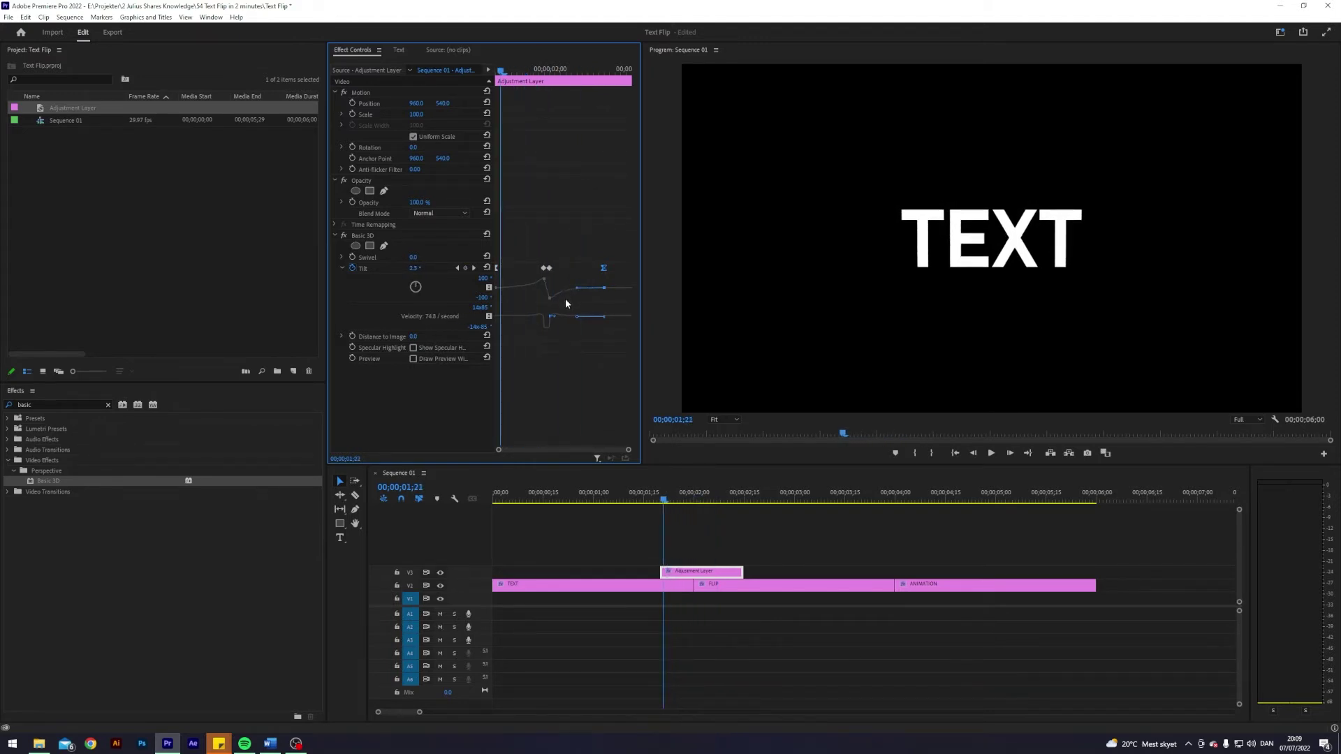
left_click(650, 497)
key("space")
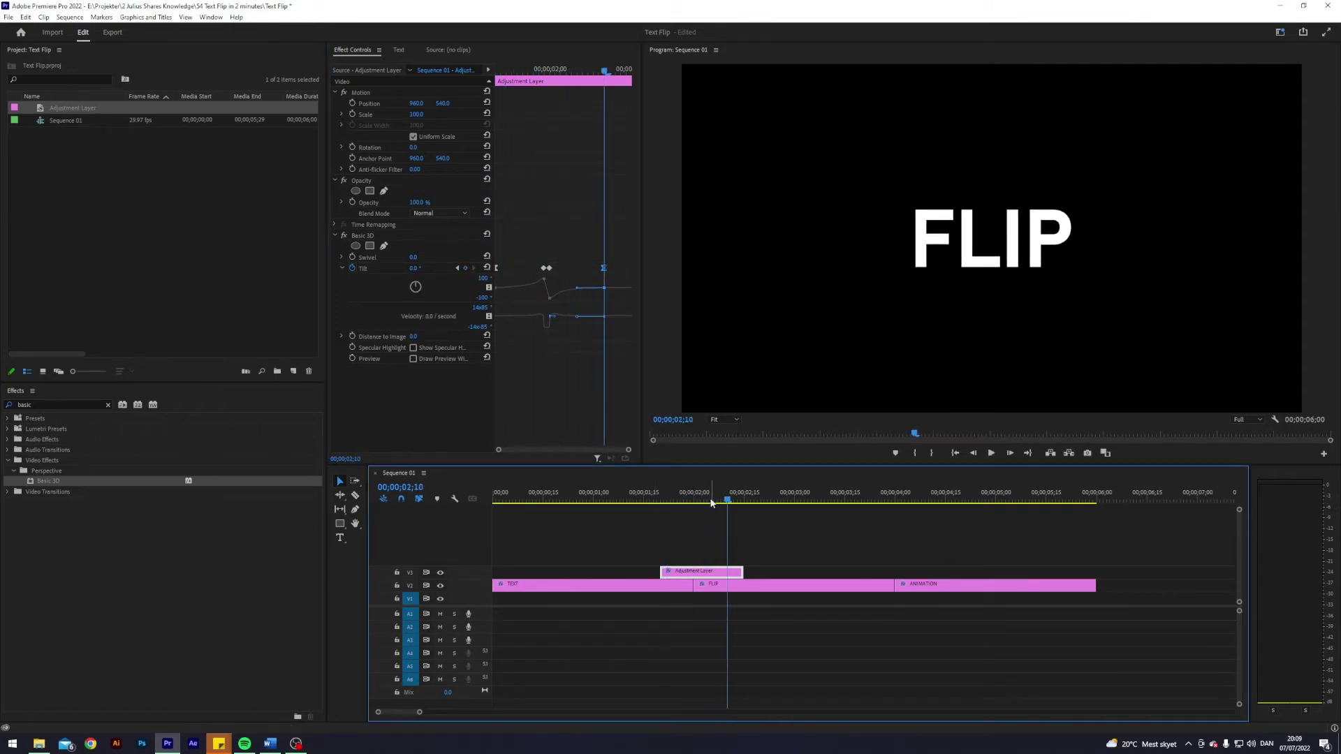
left_click_drag(711, 498, 671, 499)
key("Right")
key("Right")
key("Right")
key("Right")
key("Right")
key("Right")
key("Right")
key("Right")
key("Right")
key("Right")
key("Right")
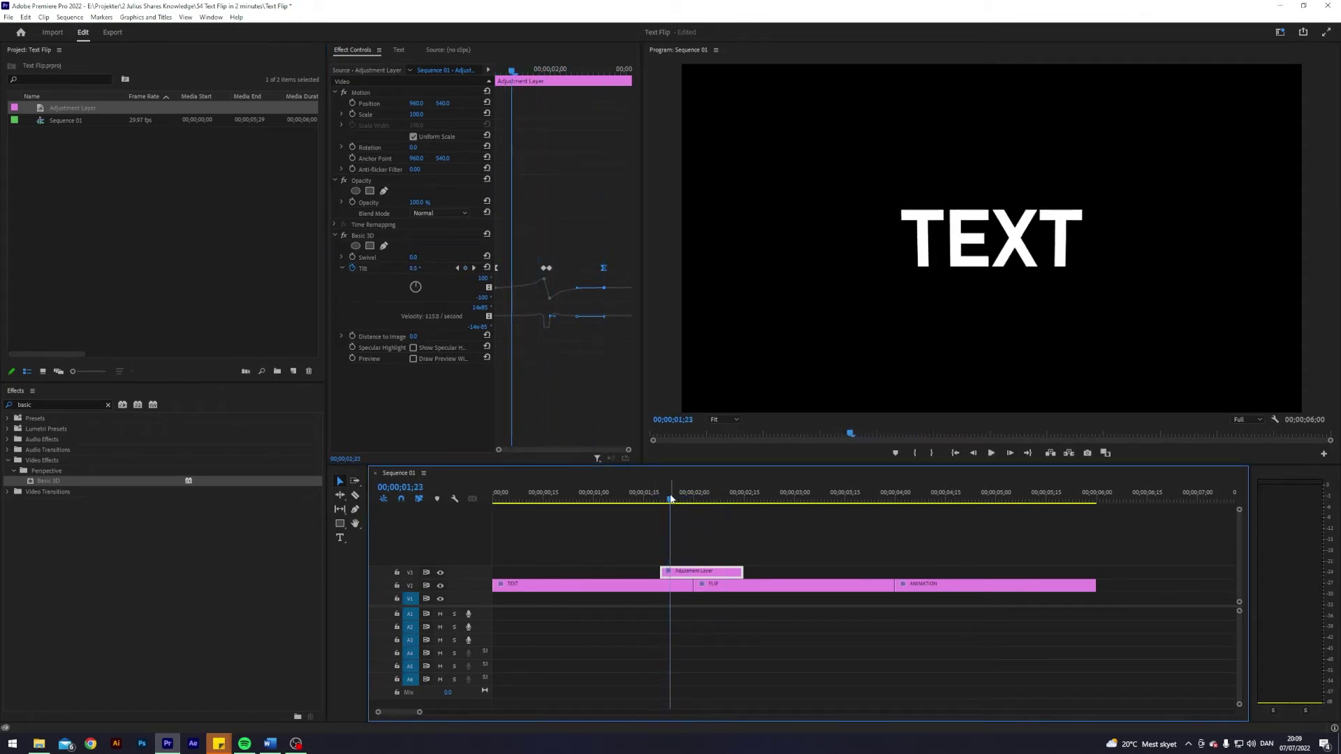
key("Right")
key("Right")
key("Right")
key("Right")
key("Right")
key("Right")
key("Right")
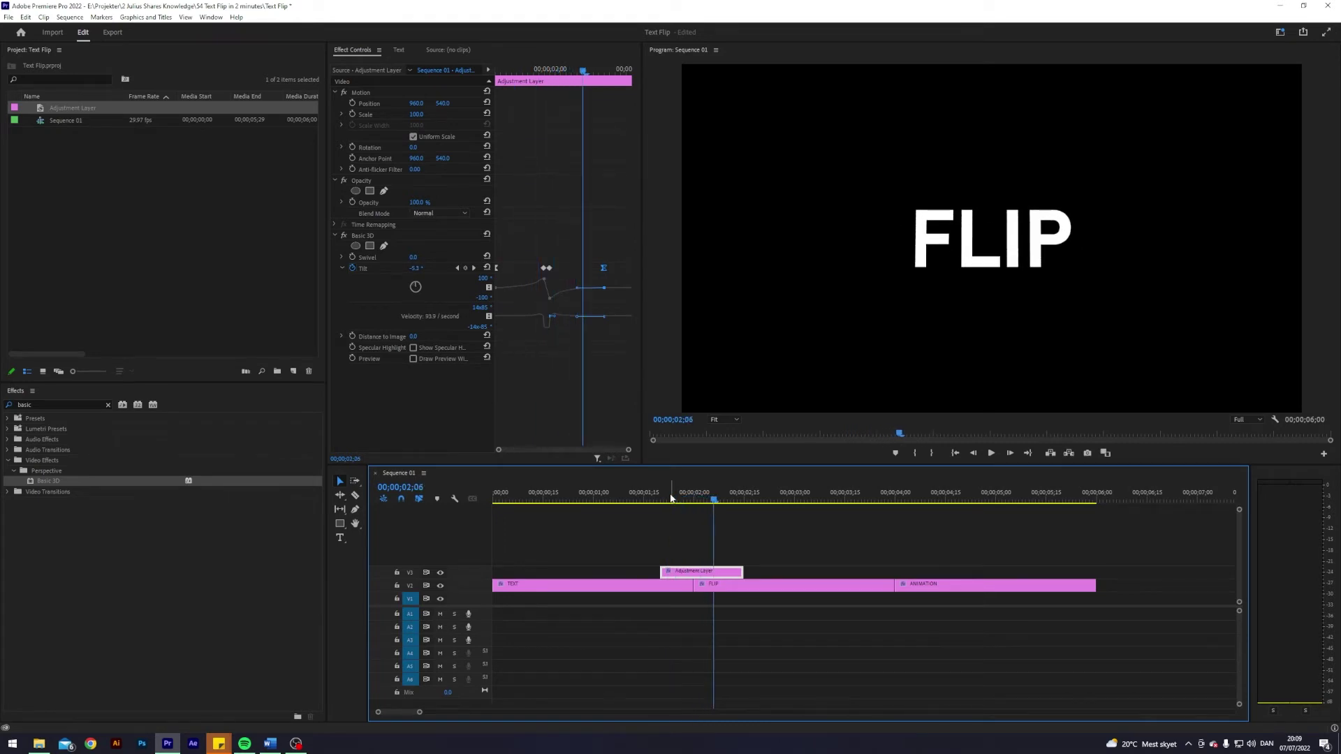
key("Left")
key("Left")
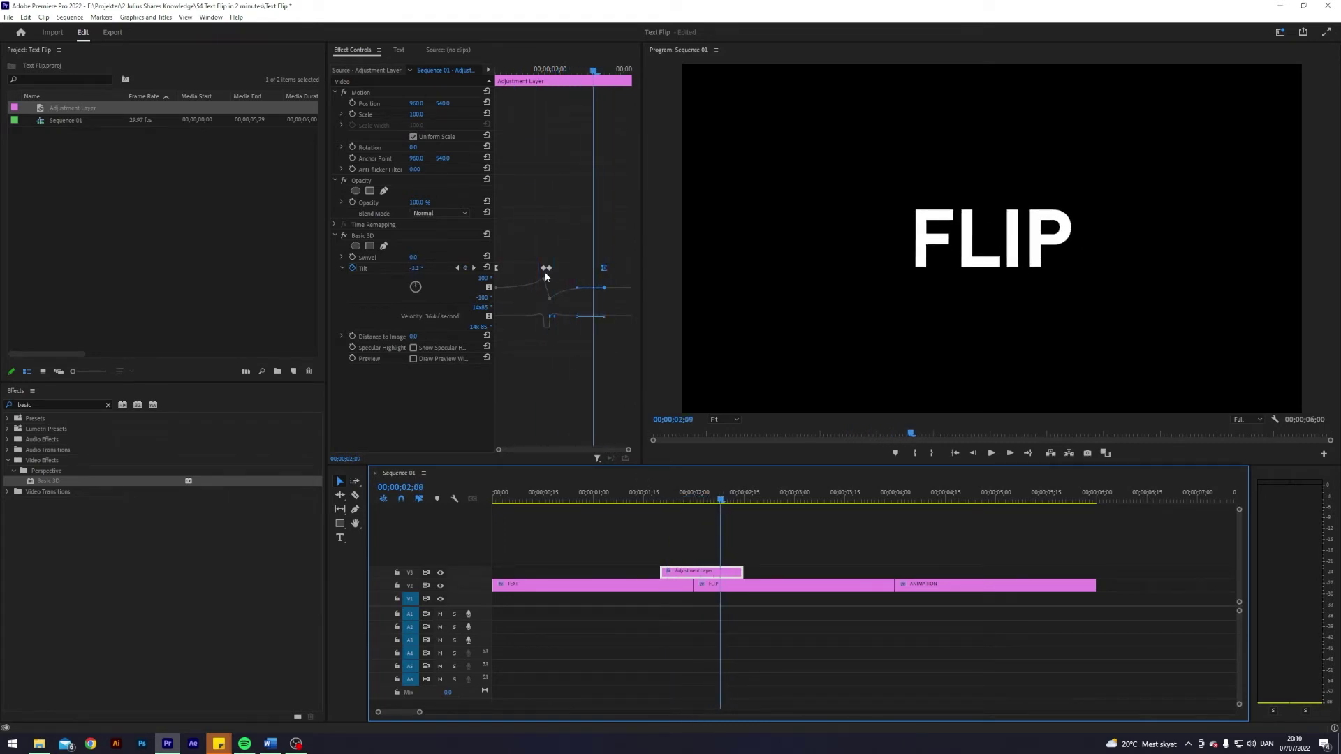
left_click(575, 289)
key("Left")
key("Left")
key("Left")
key("Left")
key("Left")
key("Left")
key("Left")
key("Left")
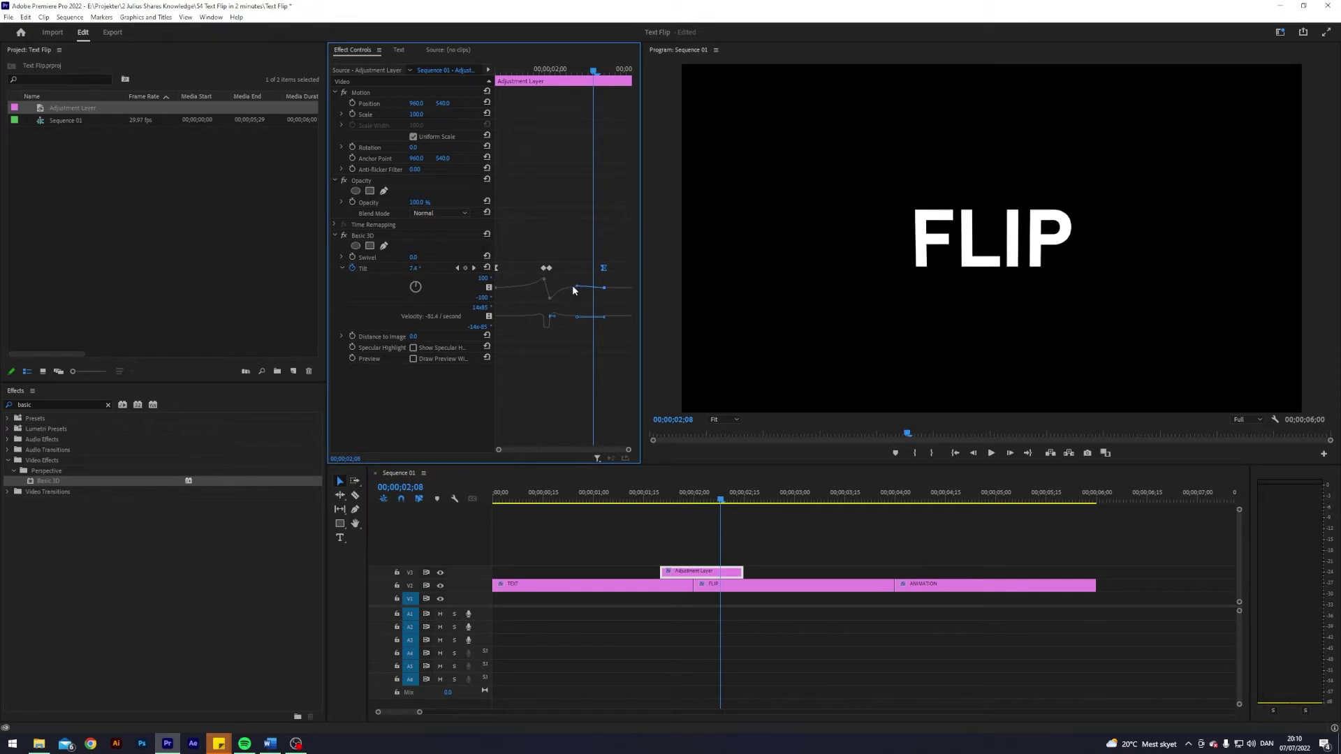
key("Right")
key("Right")
key("Right")
key("Right")
key("Right")
key("Right")
key("Right")
key("Right")
key("Left")
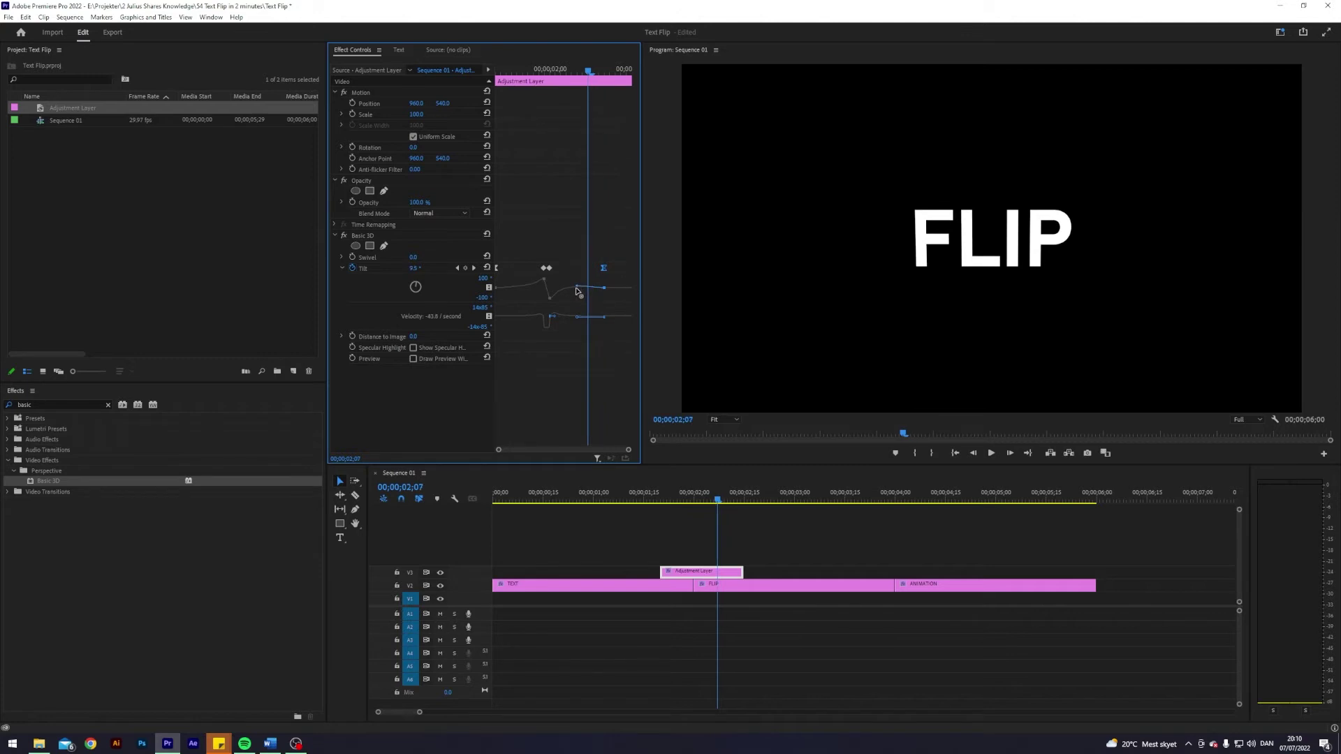
key("Left")
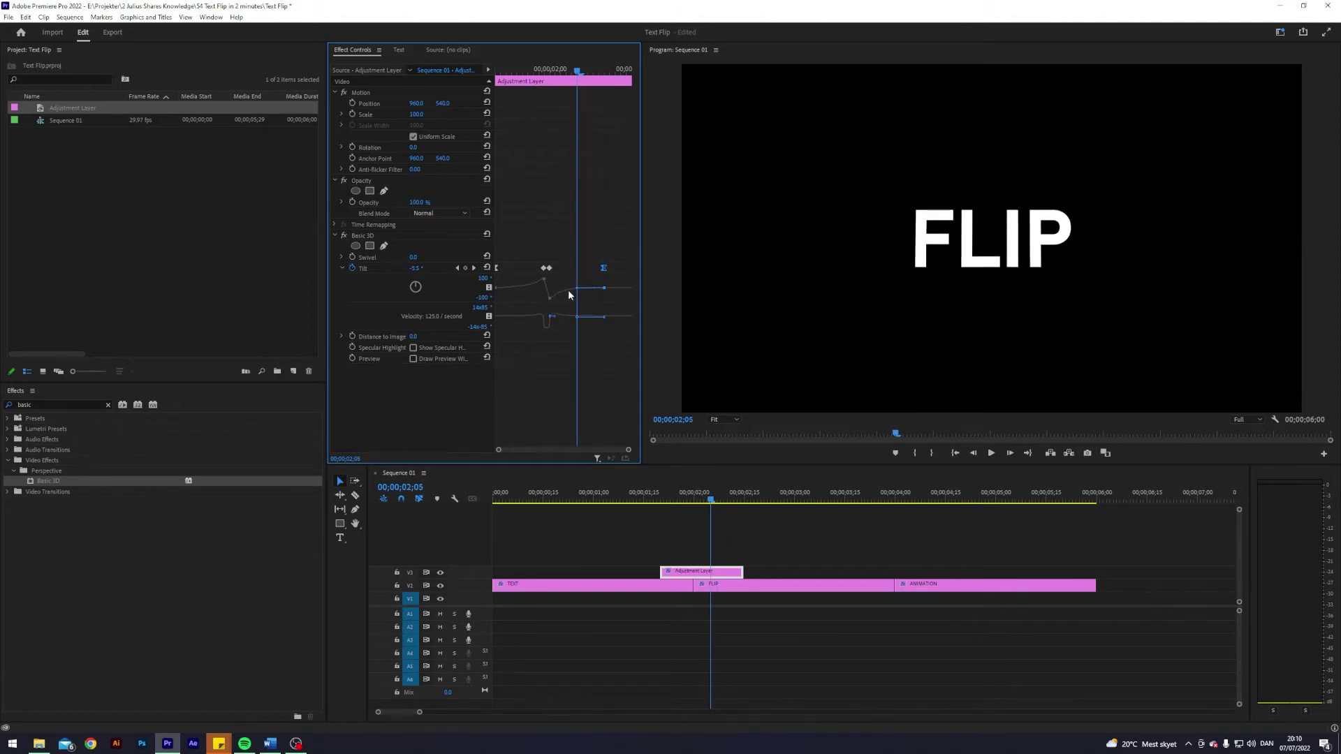
key("Right")
key("Right")
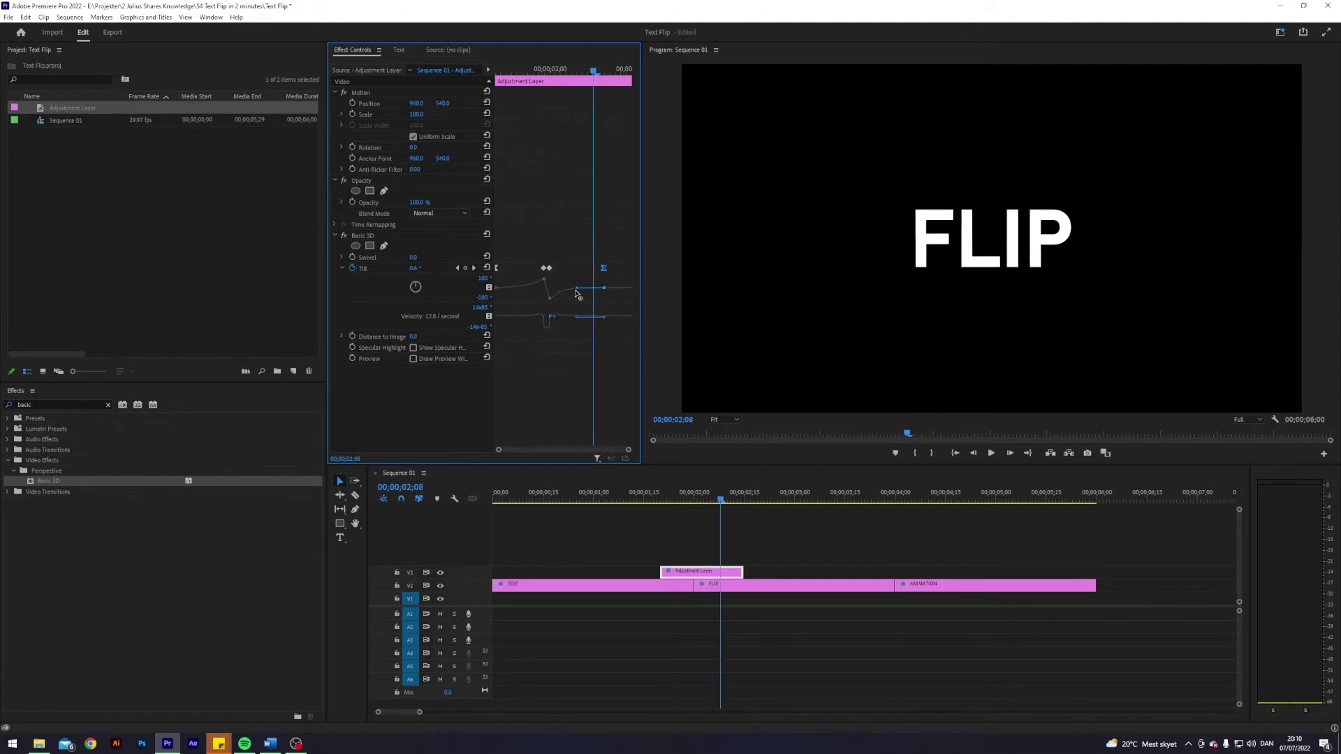
key("Left")
key("Right")
key("Right")
key("Right")
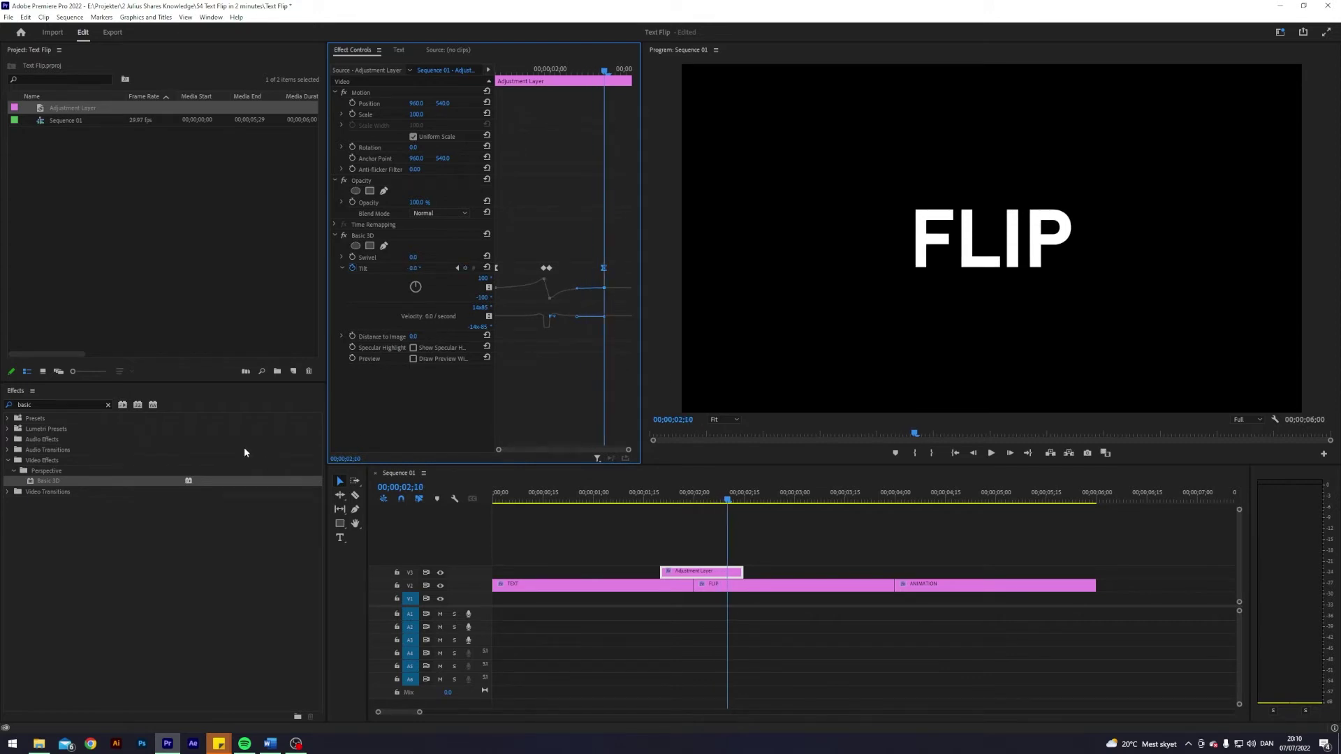
double_click(49, 405)
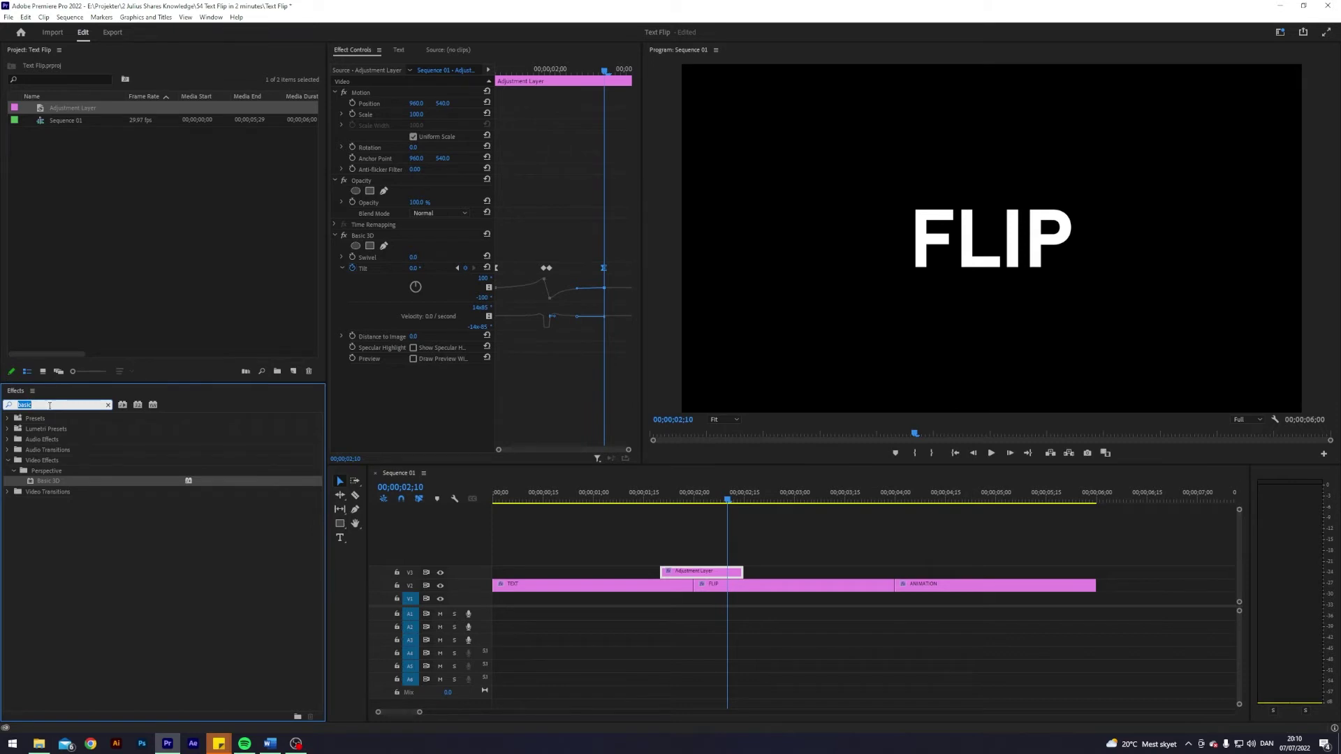
Search 'di', apply Directional Blur to the adjustment layer, and try a longer Blur Length.
type("direct")
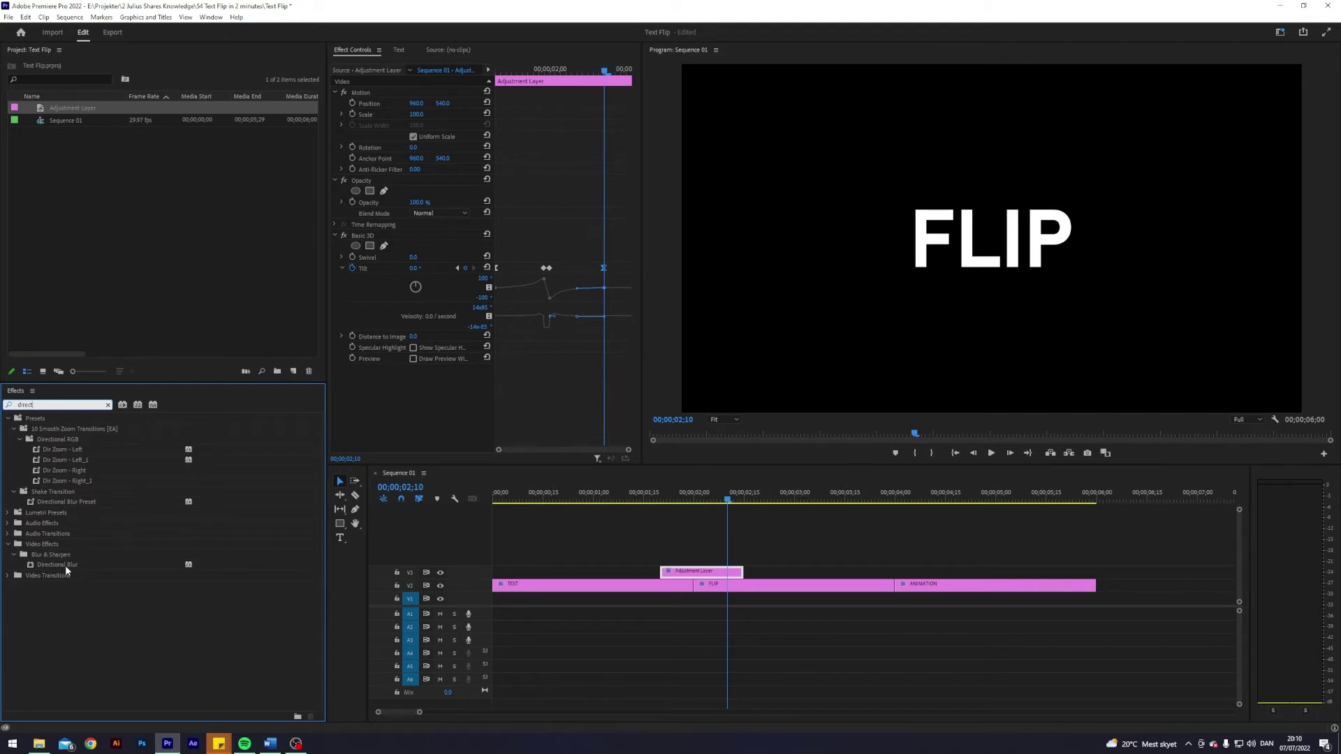
left_click_drag(65, 565, 693, 577)
left_click(336, 235)
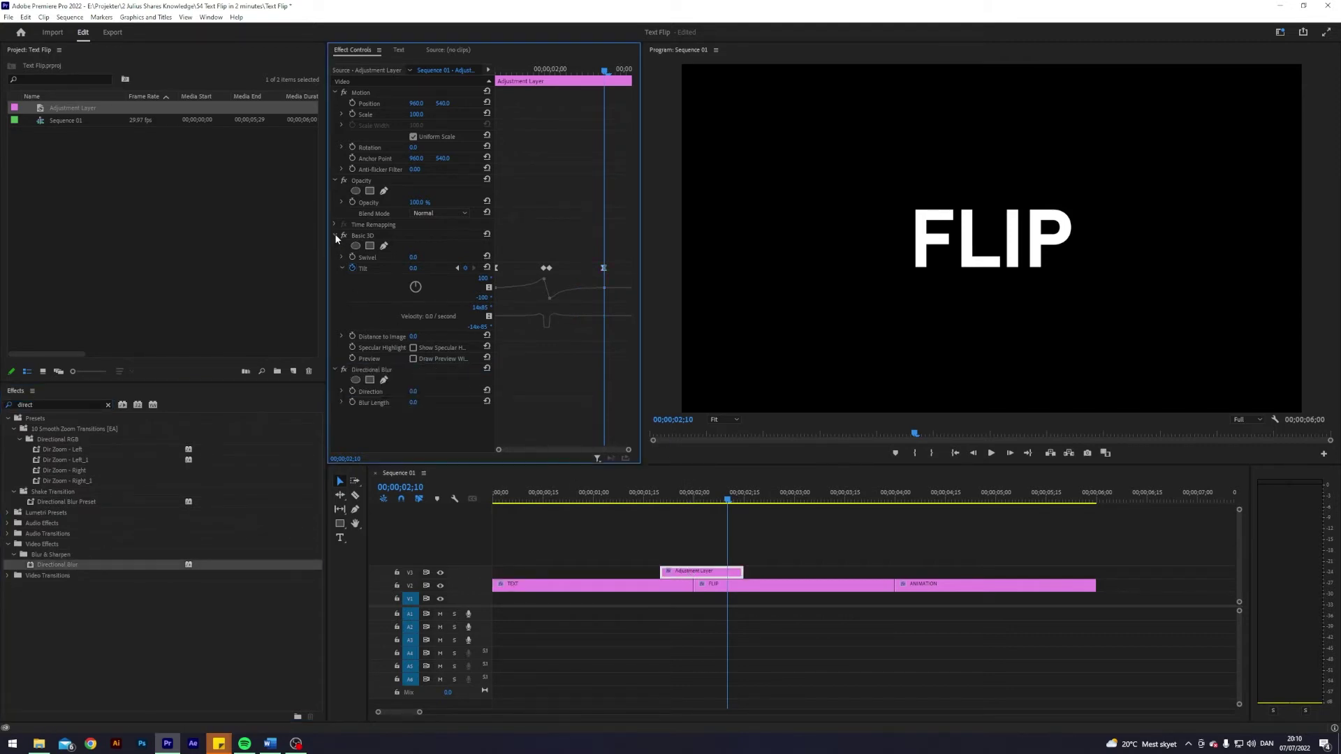
key("Left")
key("Left")
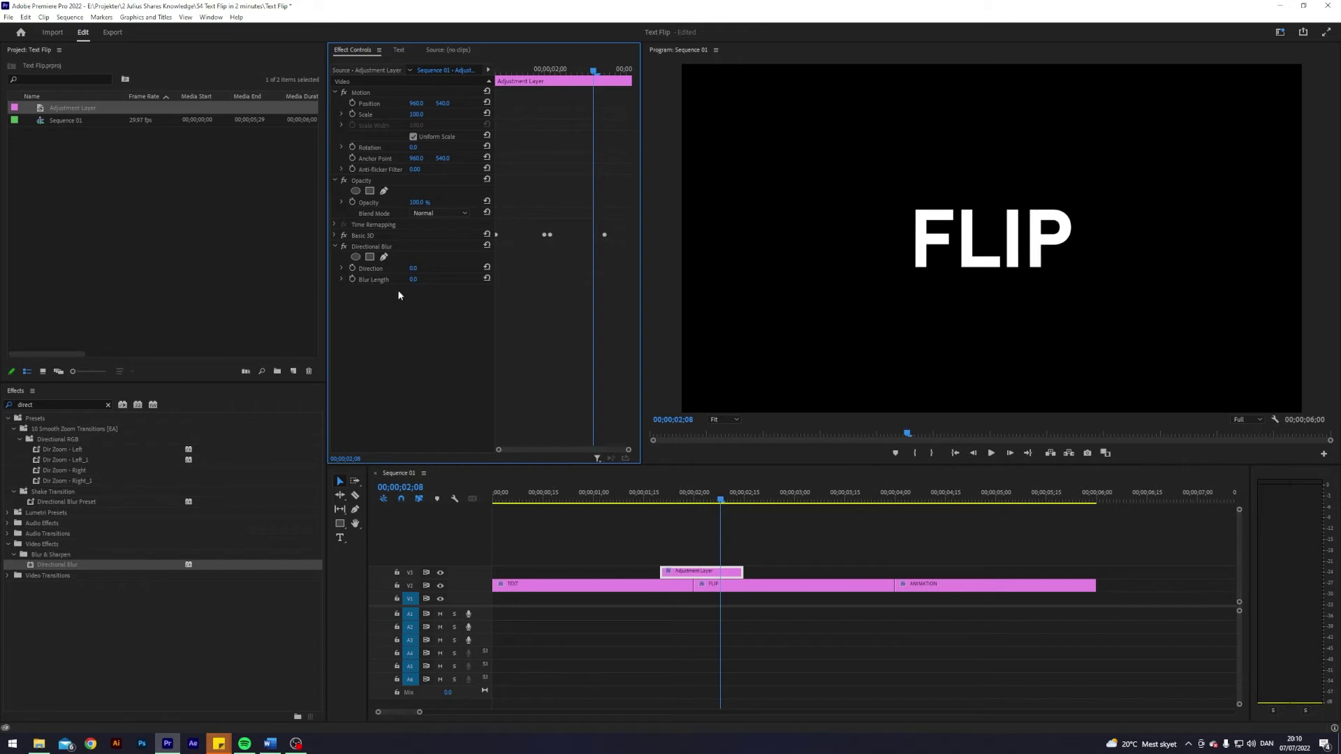
mouse_move(413, 280)
left_mouse_down()
mouse_move(440, 280)
mouse_move(418, 280)
left_mouse_up()
Go back to before the flip and start a Blur Length keyframe there.
left_click(334, 235)
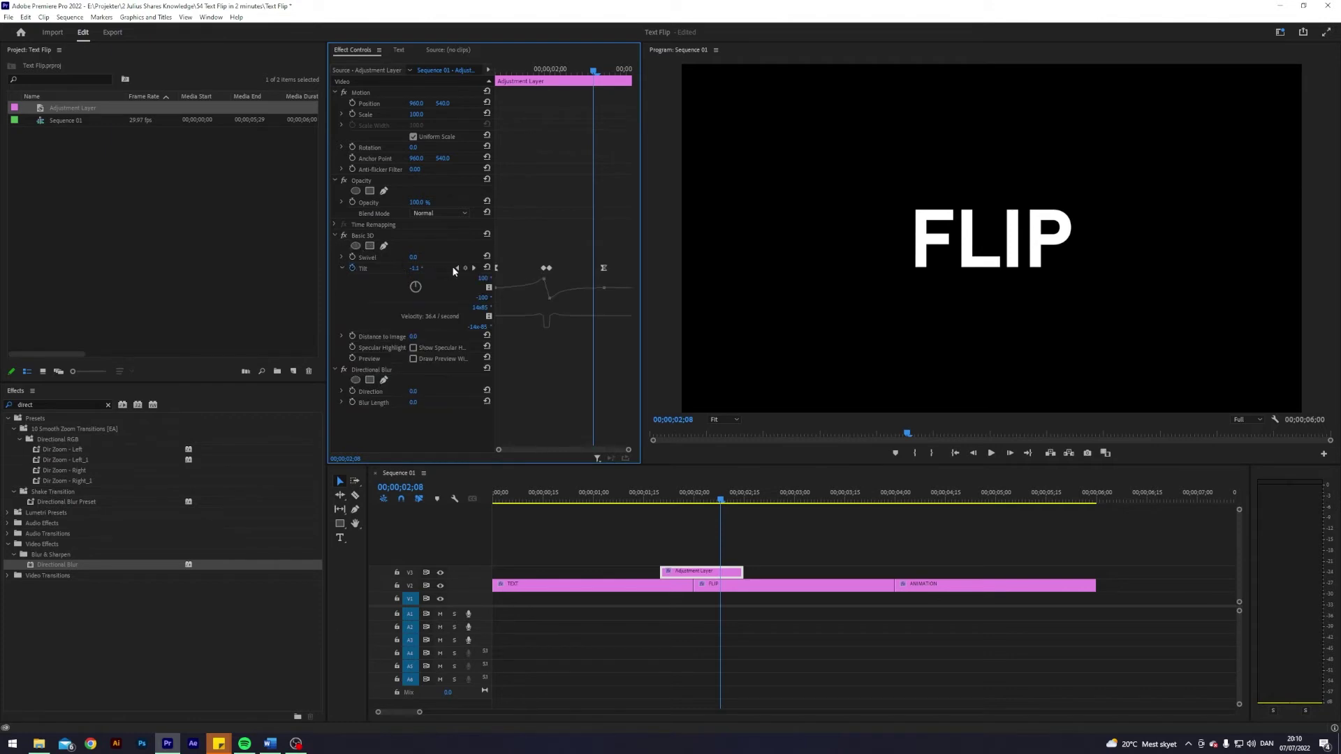
left_click(456, 267)
left_click(455, 268)
left_click(455, 268)
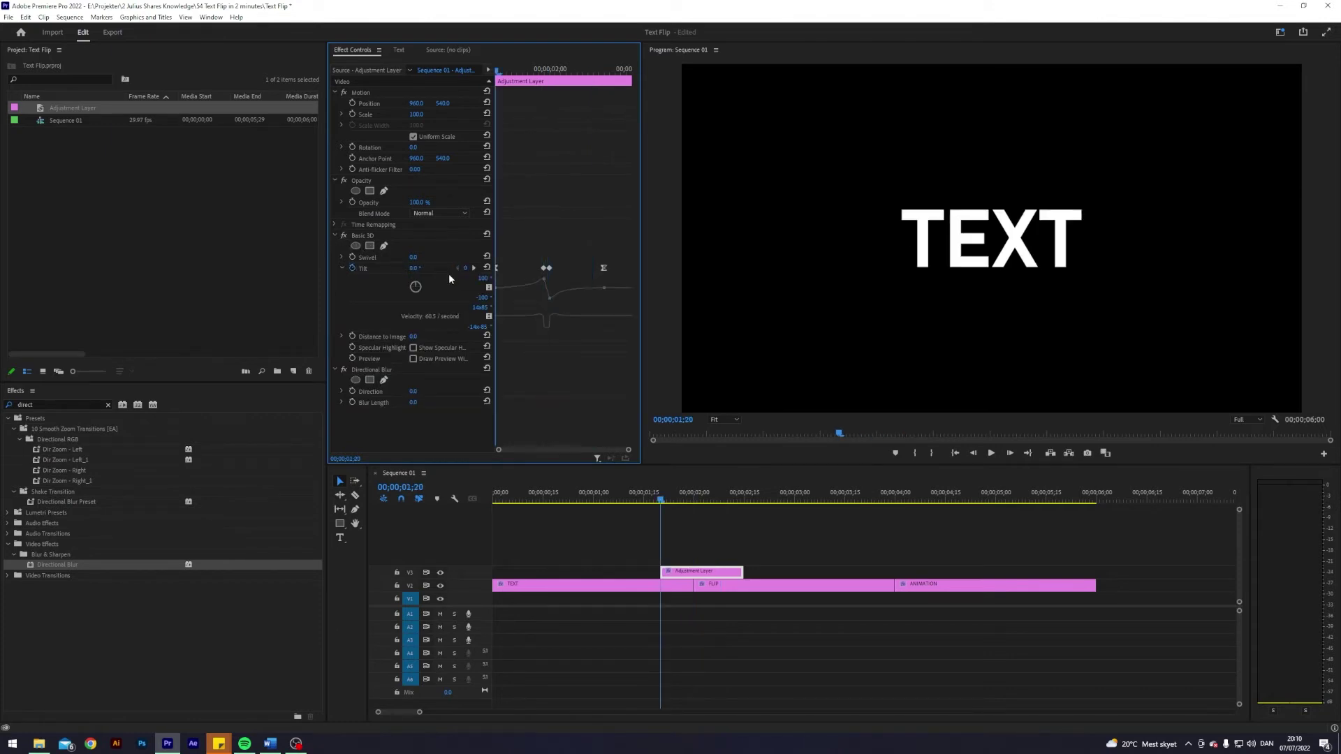
left_click(353, 404)
key("space")
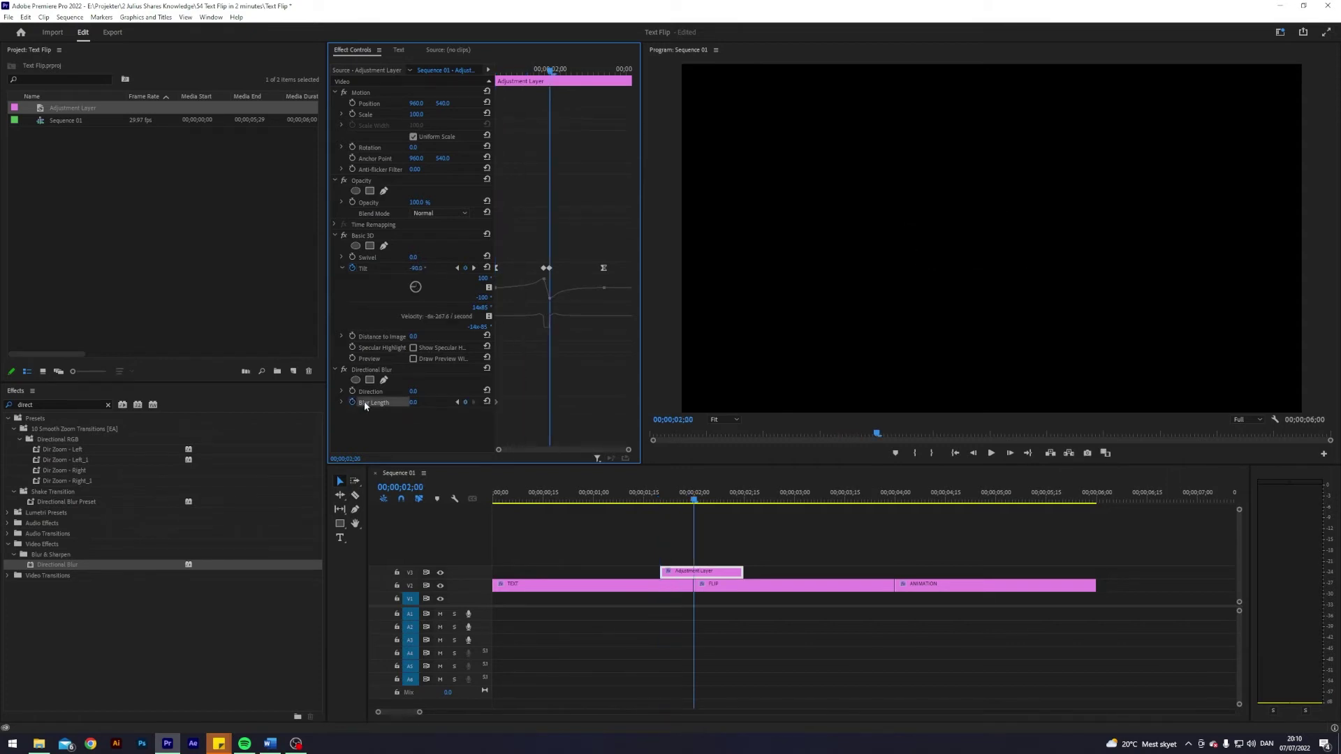
Set Blur Length to 15 at 02;00 and 0 at 02;10, showing its curve.
left_click(416, 403)
type("15")
left_click(474, 267)
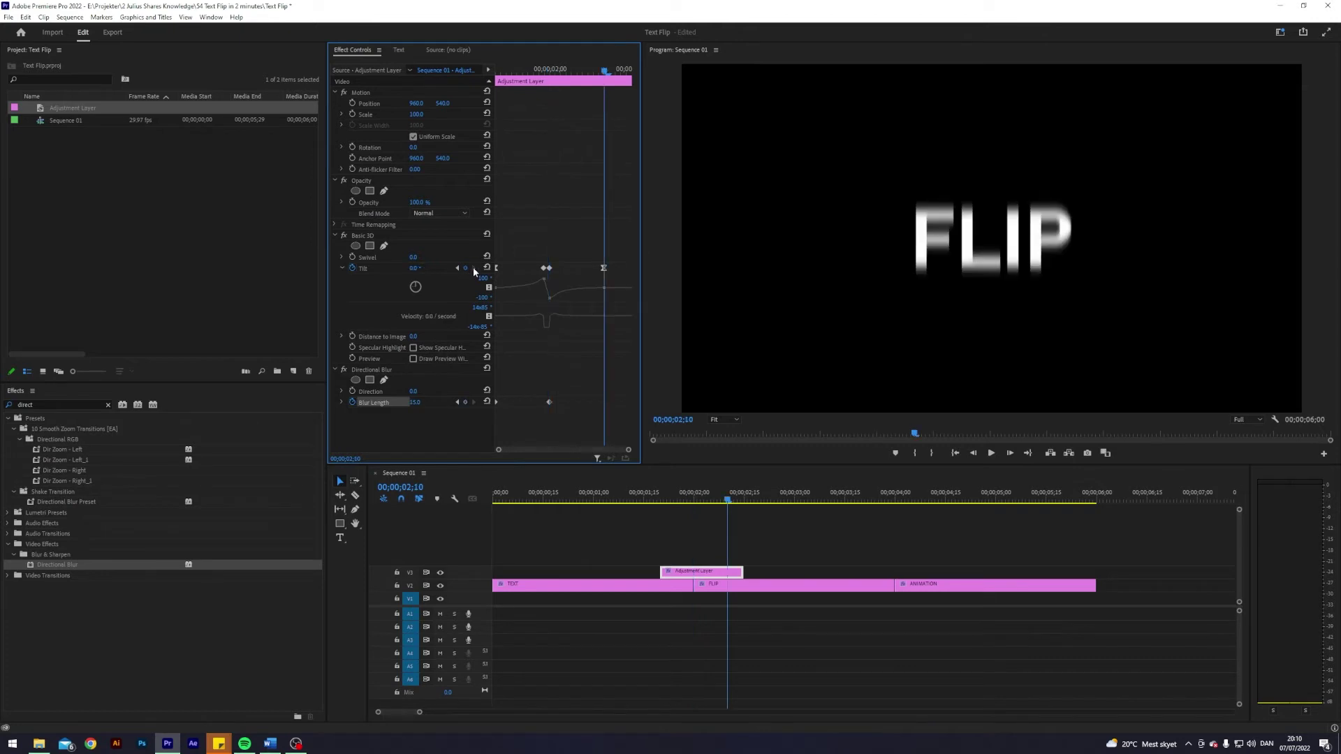
left_click(416, 403)
type("0")
key("Return")
left_click(342, 402)
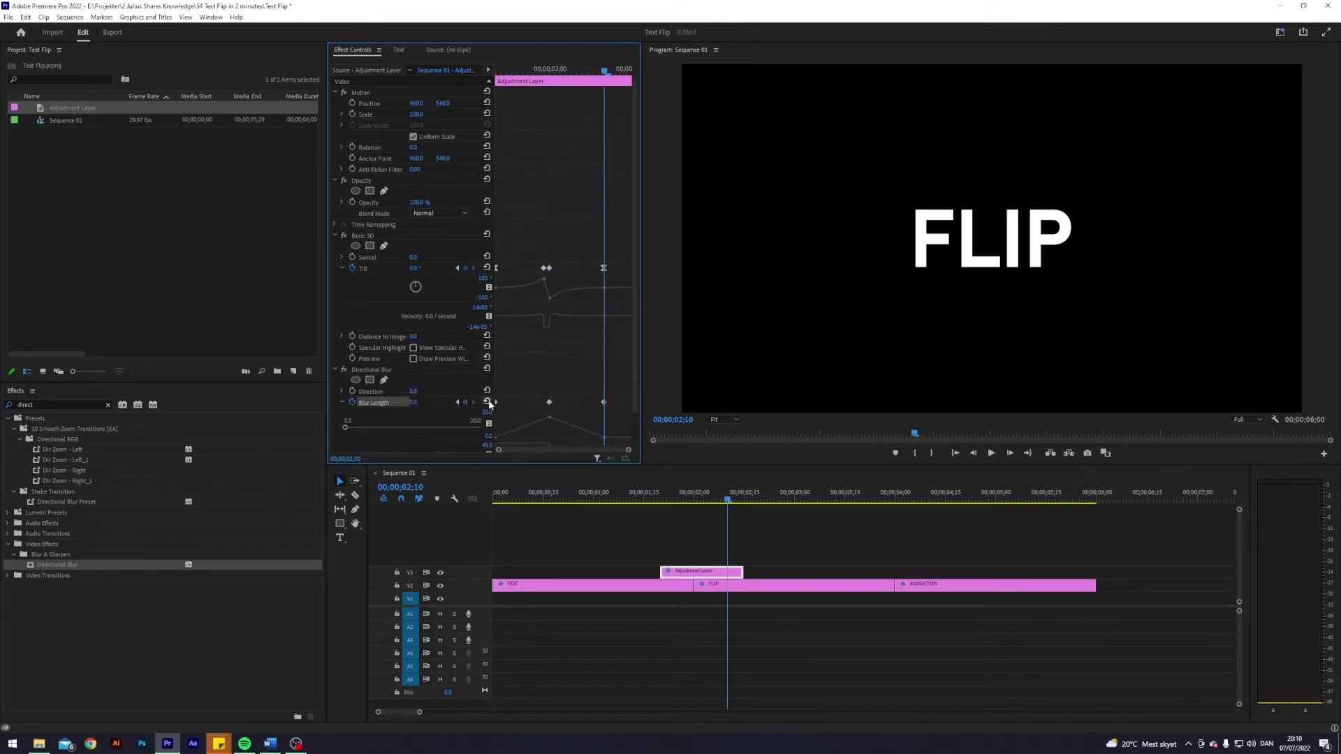
Ease Out the first Blur Length keyframe, Ease In the last, and make the middle Bezier.
scroll(514, 377, "down", 2)
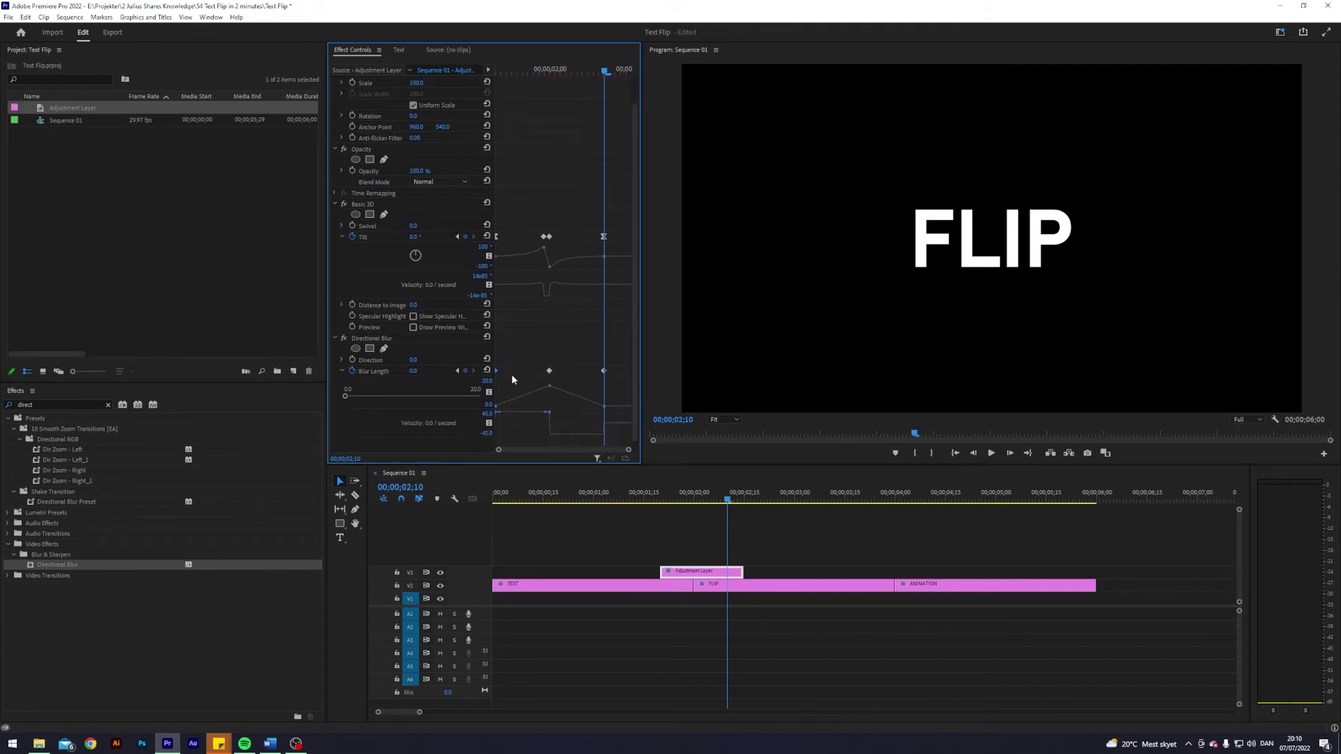
right_click(497, 371)
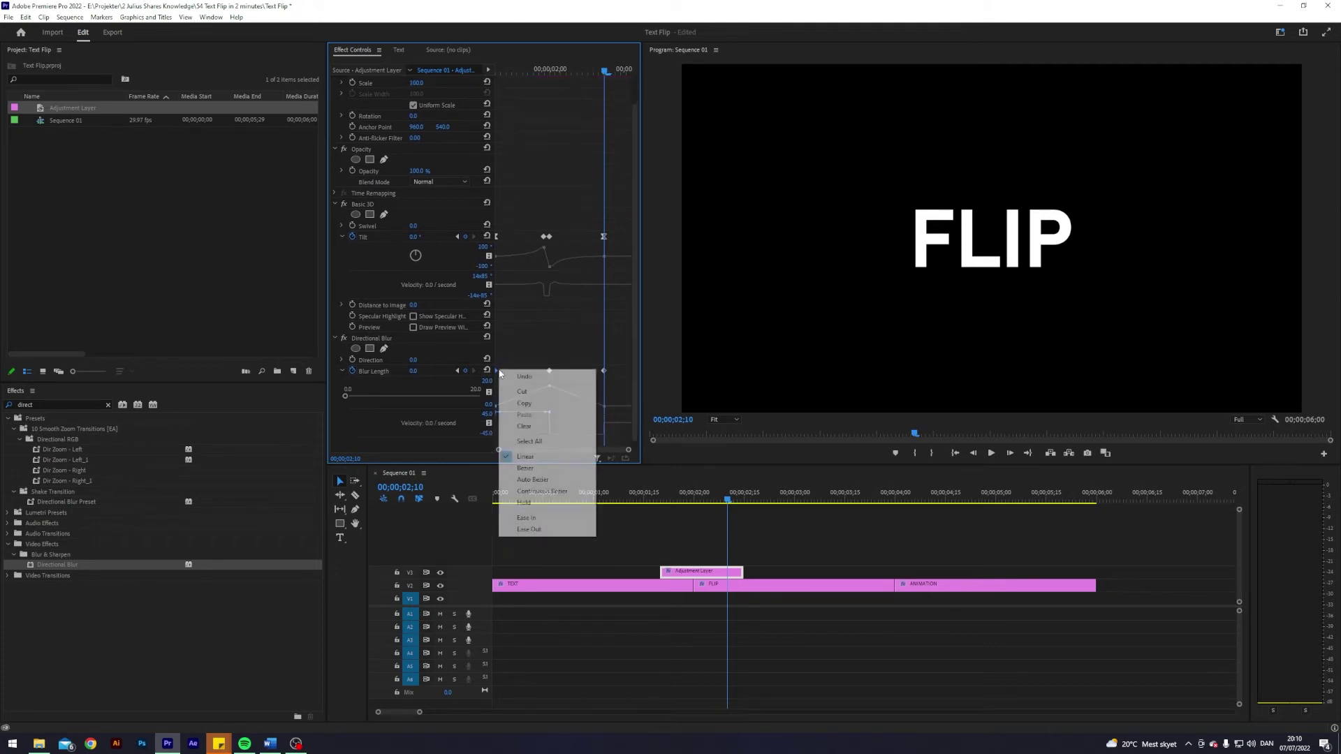
left_click(549, 529)
right_click(604, 371)
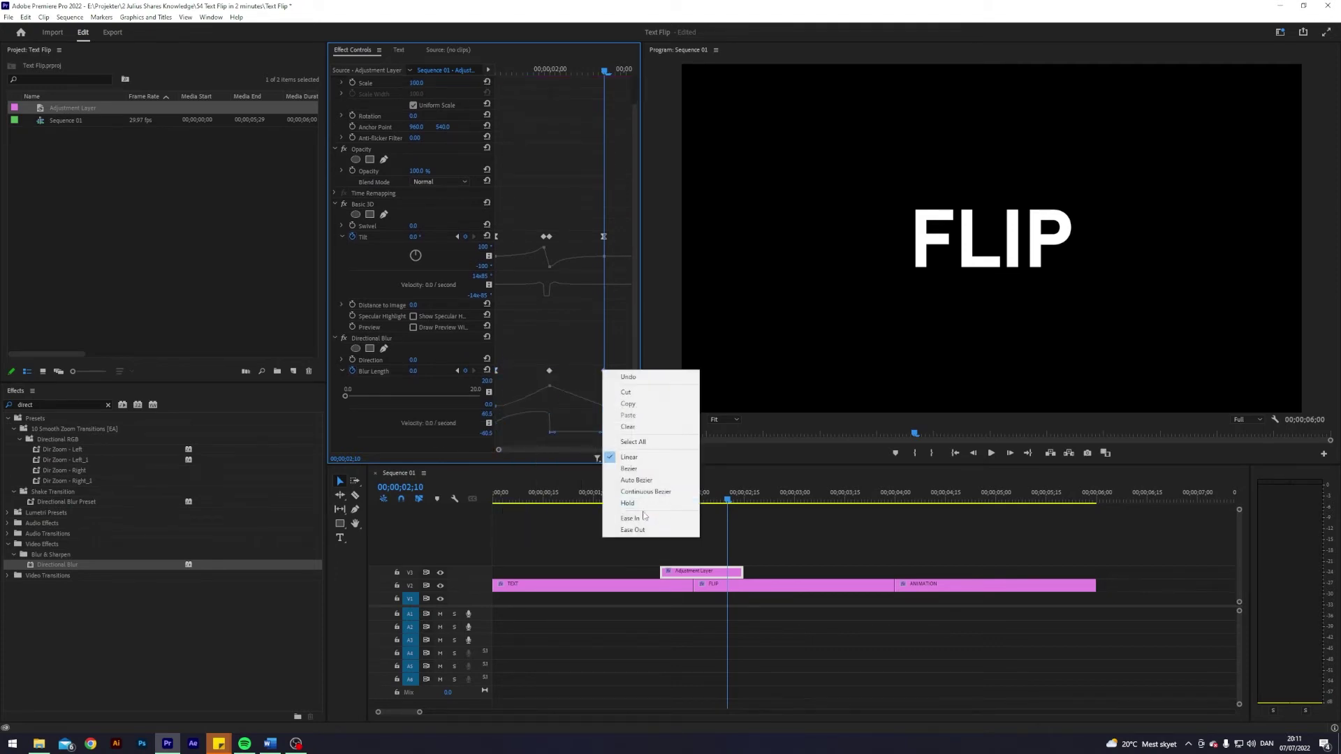
left_click(632, 521)
right_click(549, 371)
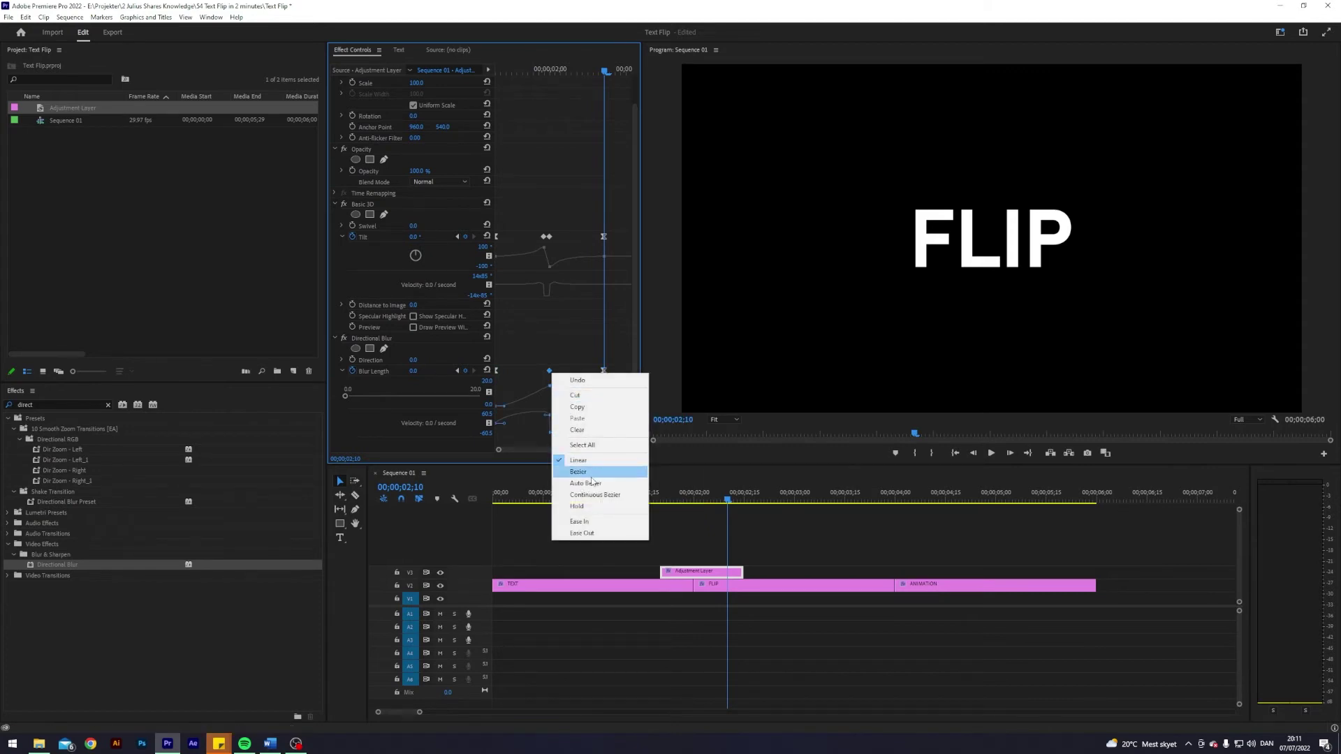
left_click(591, 473)
Stretch the Blur Length Bezier handles for softer ramps, review, and trim the layer's end.
left_click(499, 371)
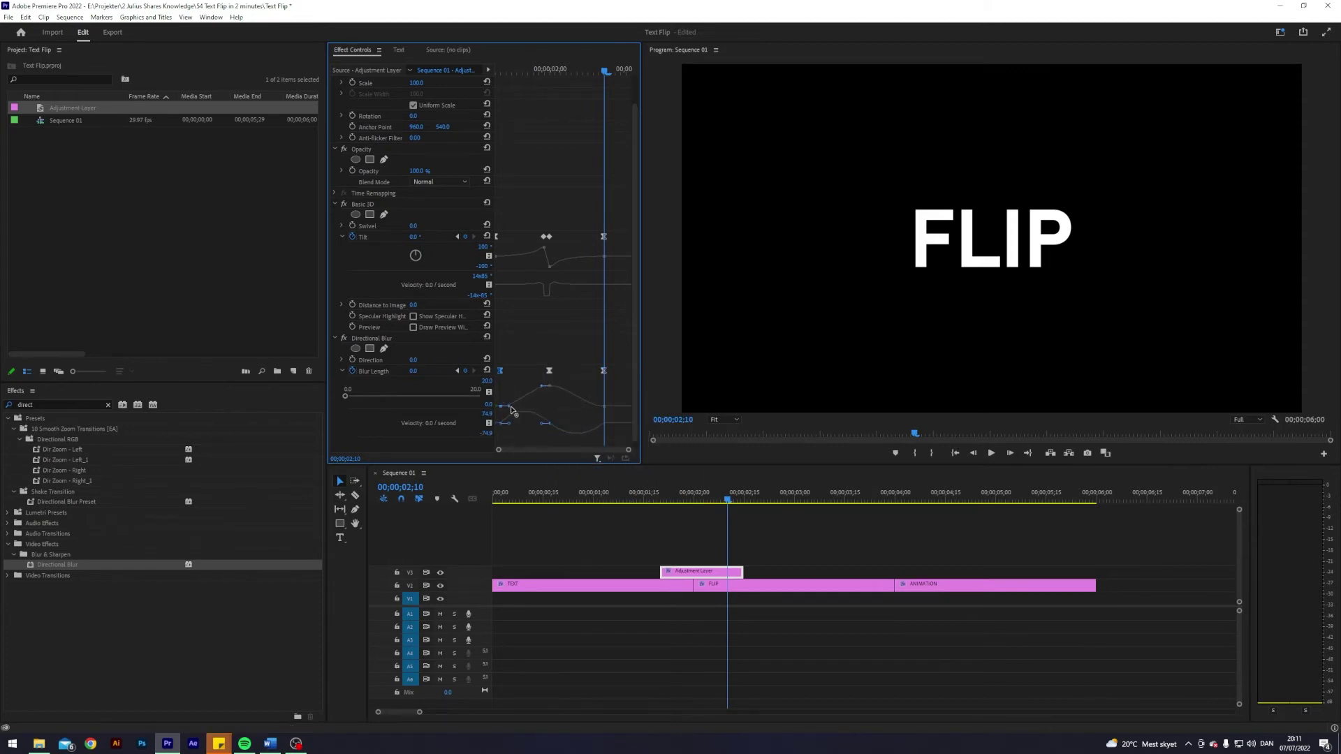
left_click_drag(510, 406, 536, 411)
left_click(599, 417)
left_click_drag(595, 408, 564, 408)
left_click_drag(720, 497, 652, 497)
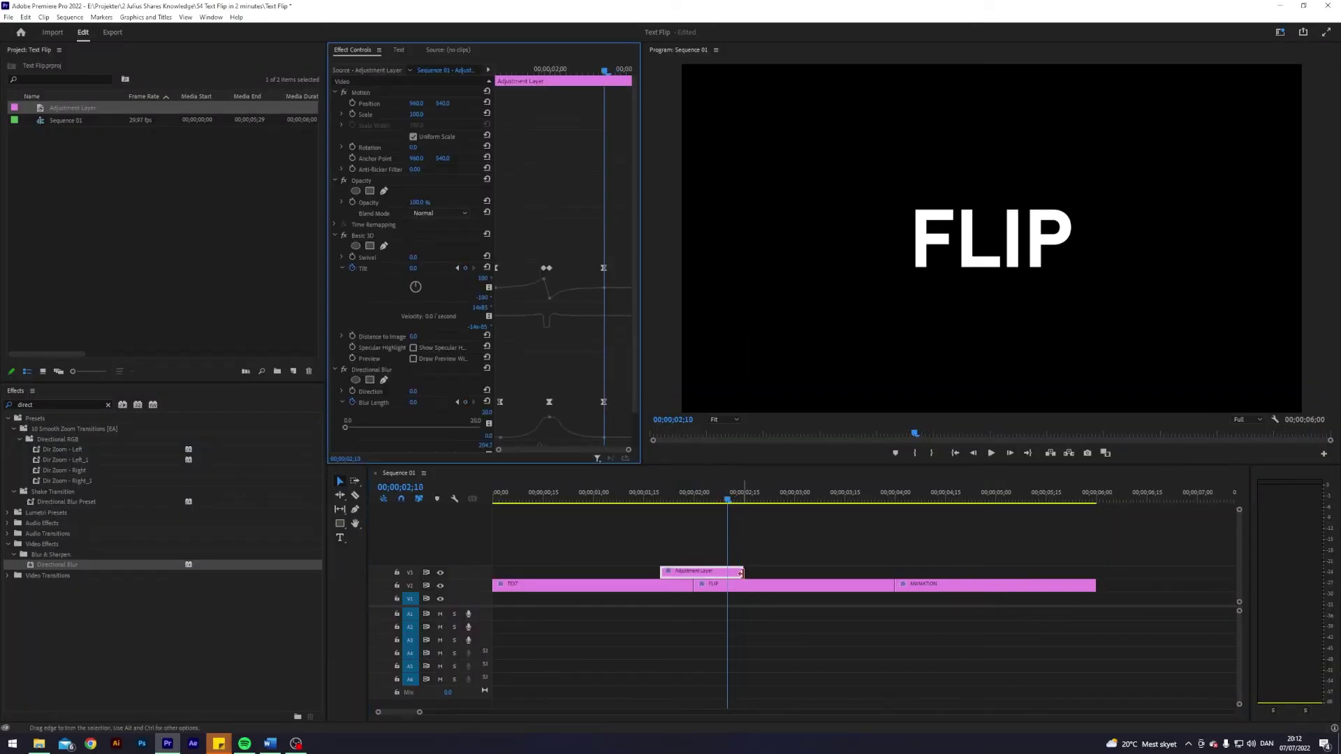
left_click_drag(742, 573, 727, 573)
Alt-drag a copy of the adjustment layer to 03;20 over the FLIP-to-ANIMATION cut and disable its Directional Blur.
left_click(776, 533)
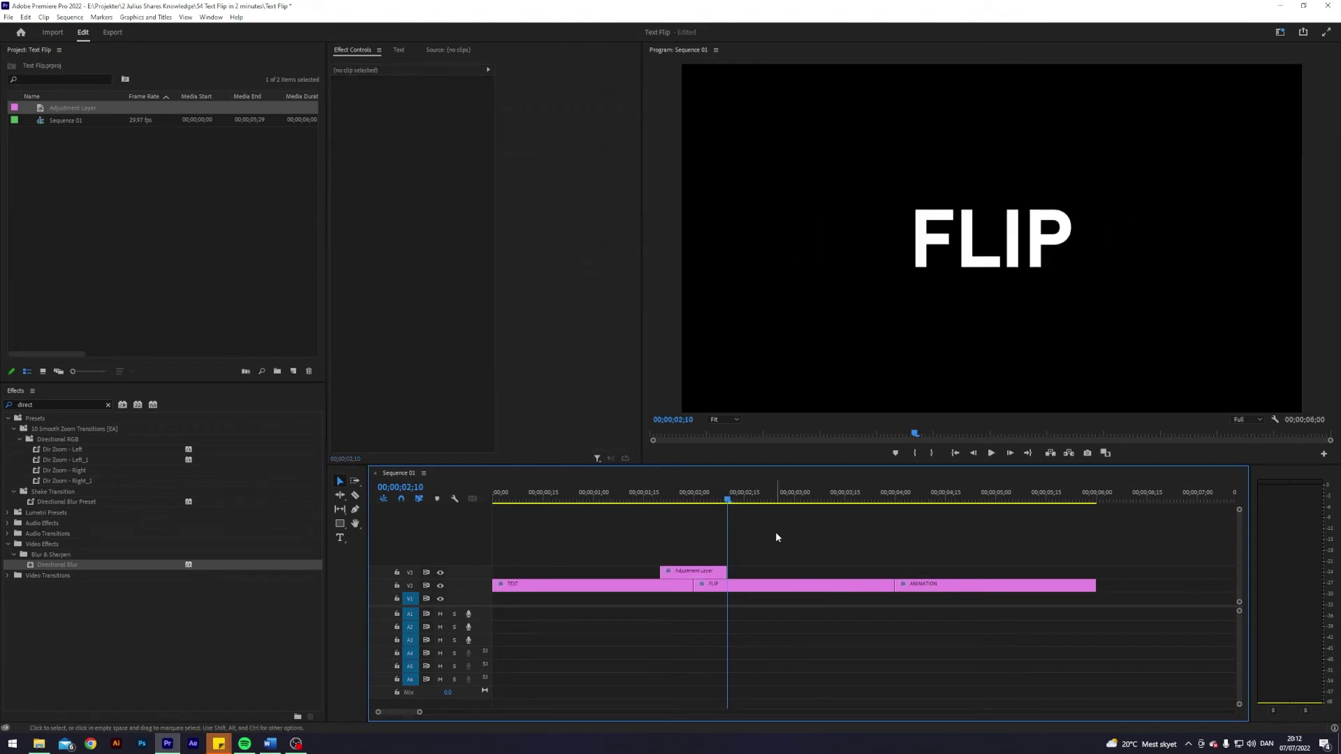
key("shift+Down")
key("shift+Down")
key("shift+Up")
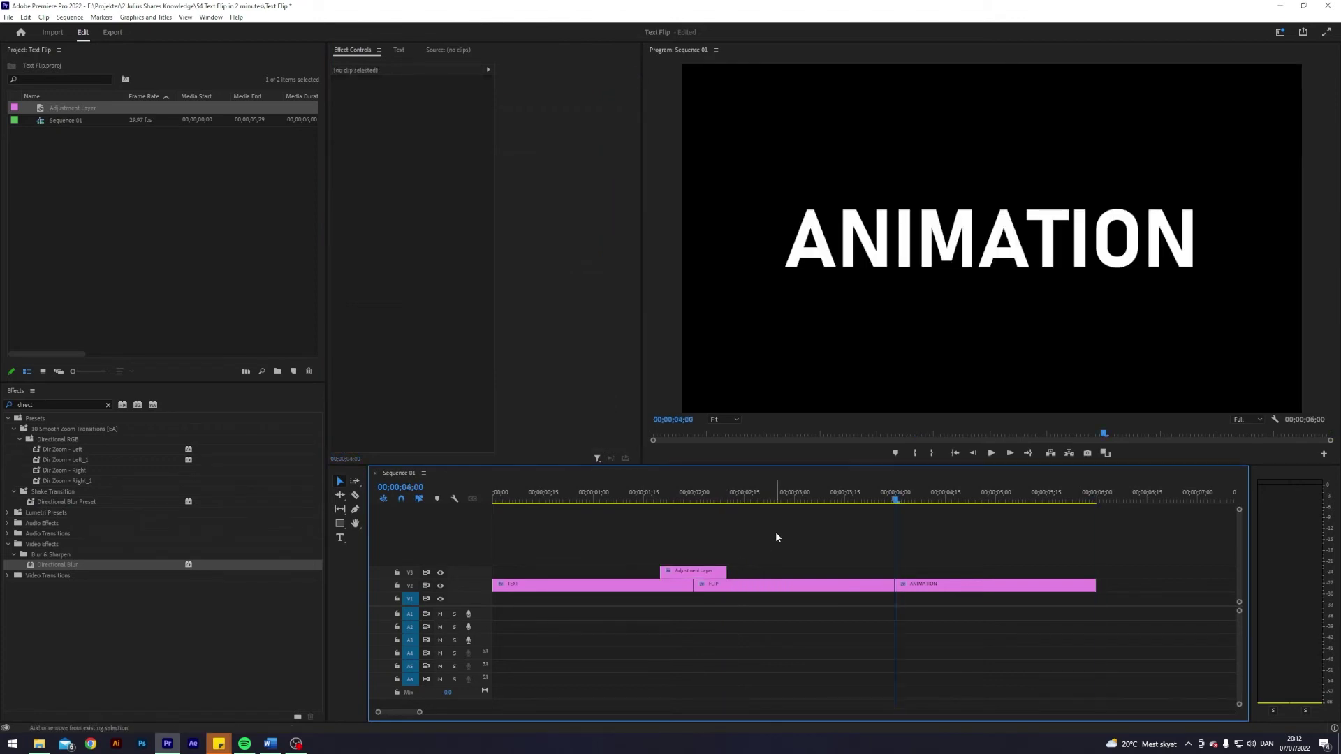
key("shift+Left")
key("shift+Left")
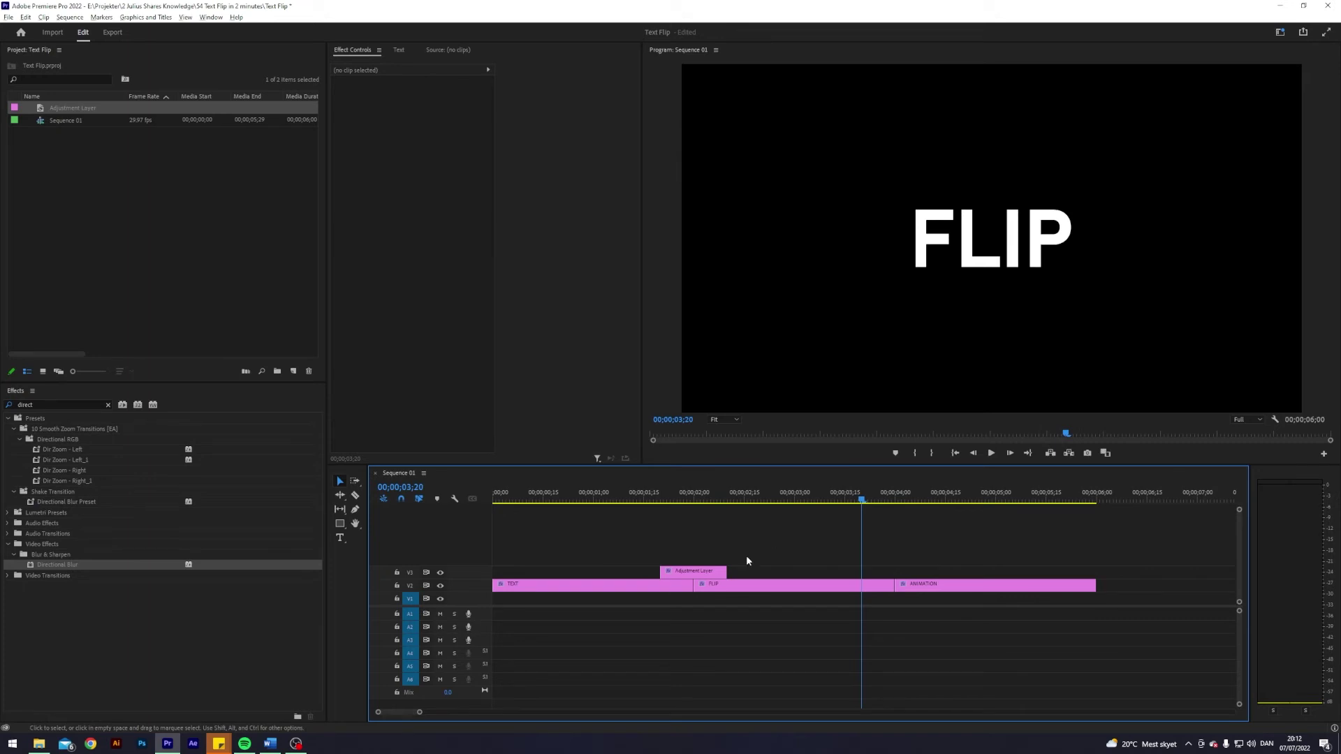
left_click_drag(688, 574, 887, 576)
left_click(344, 370)
key("Right")
key("Right")
key("Right")
key("Right")
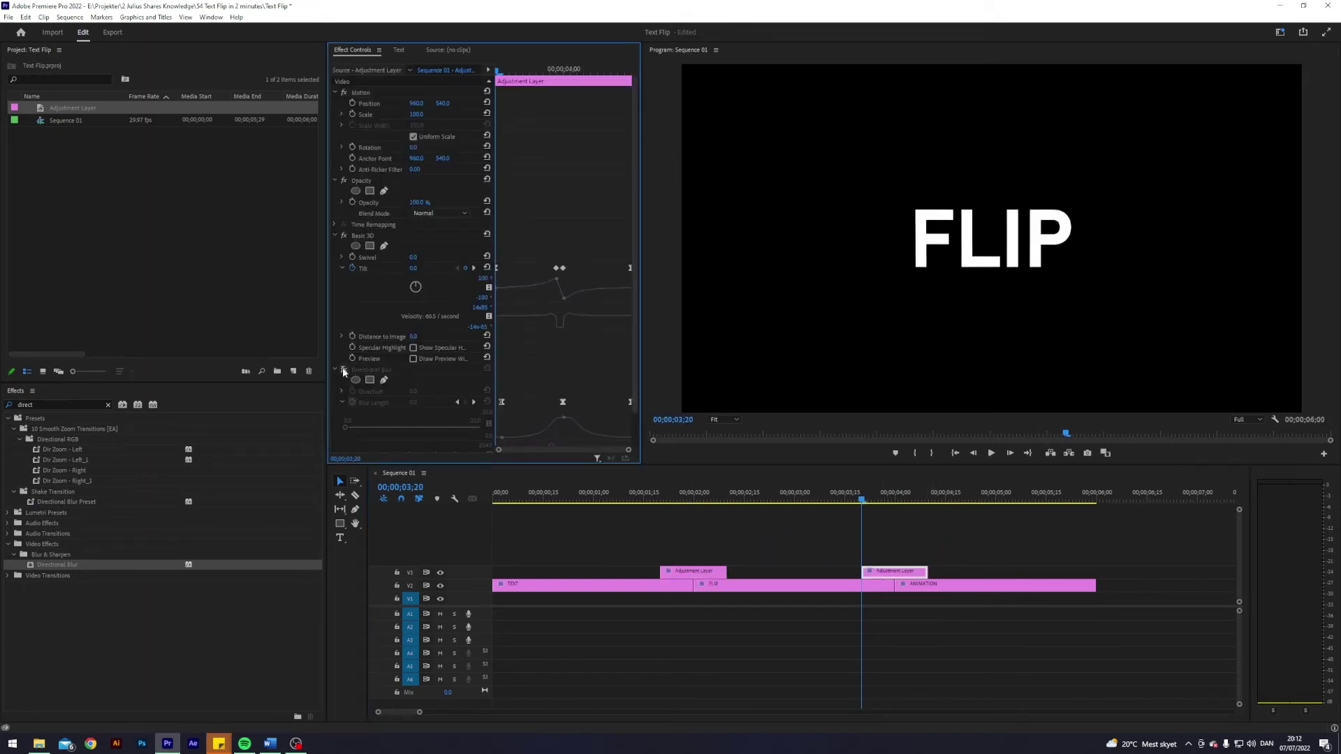
key("Right")
key("Right")
key("Right")
key("Right")
key("Left")
key("Left")
key("Left")
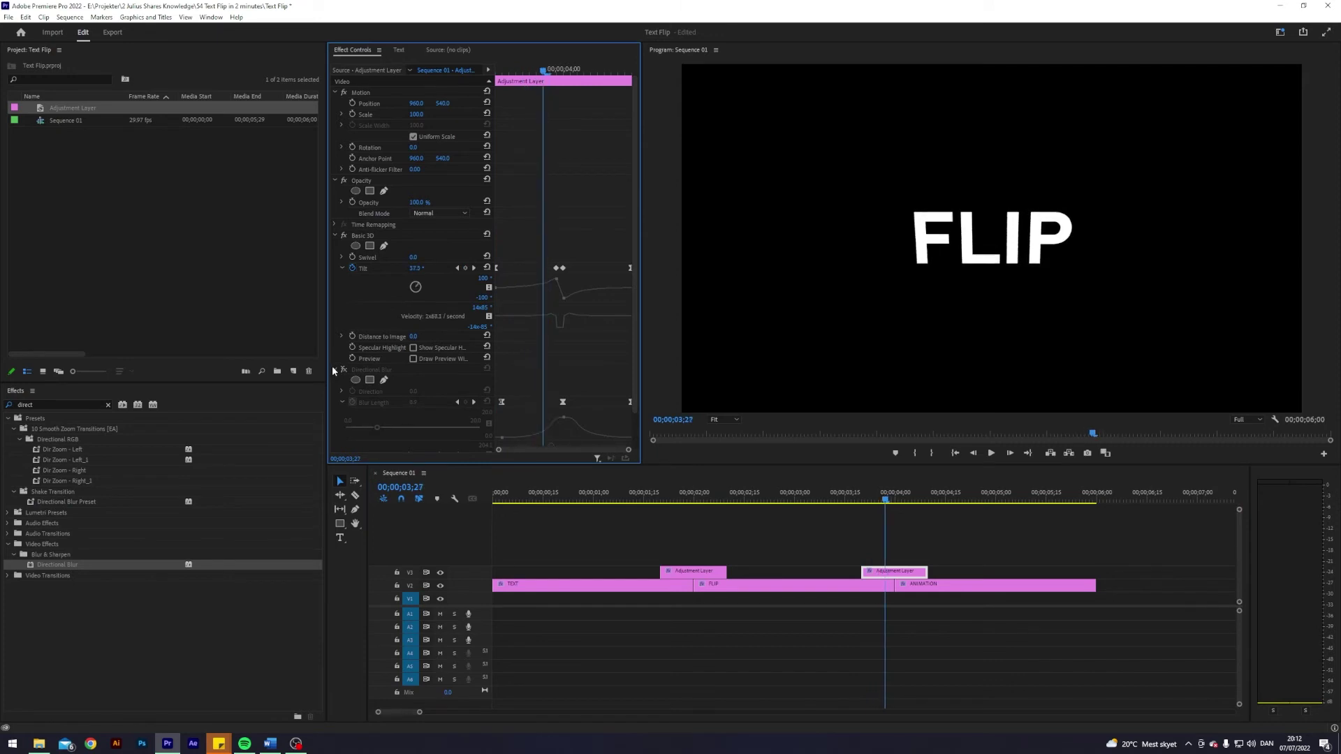
Delete the copied Tilt keyframes and reset Tilt to 0.
left_click(352, 268)
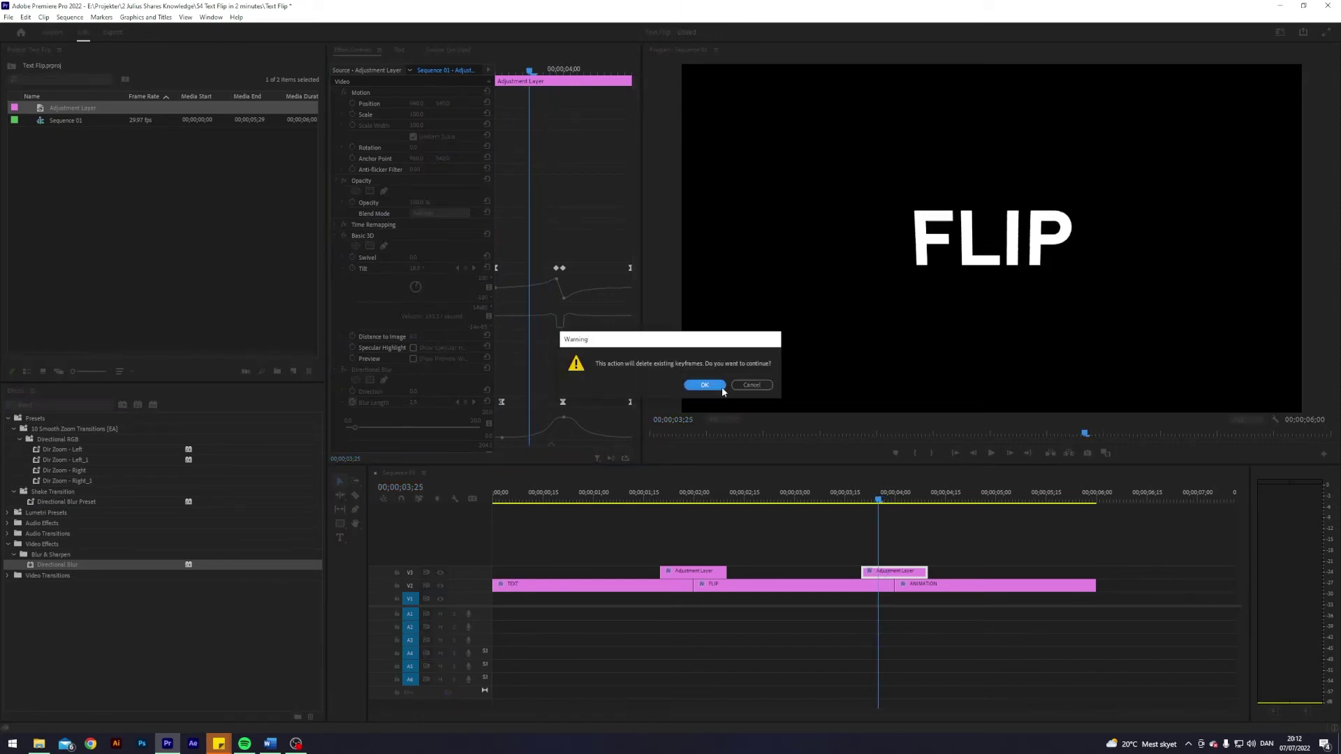
left_click(704, 387)
left_click(486, 268)
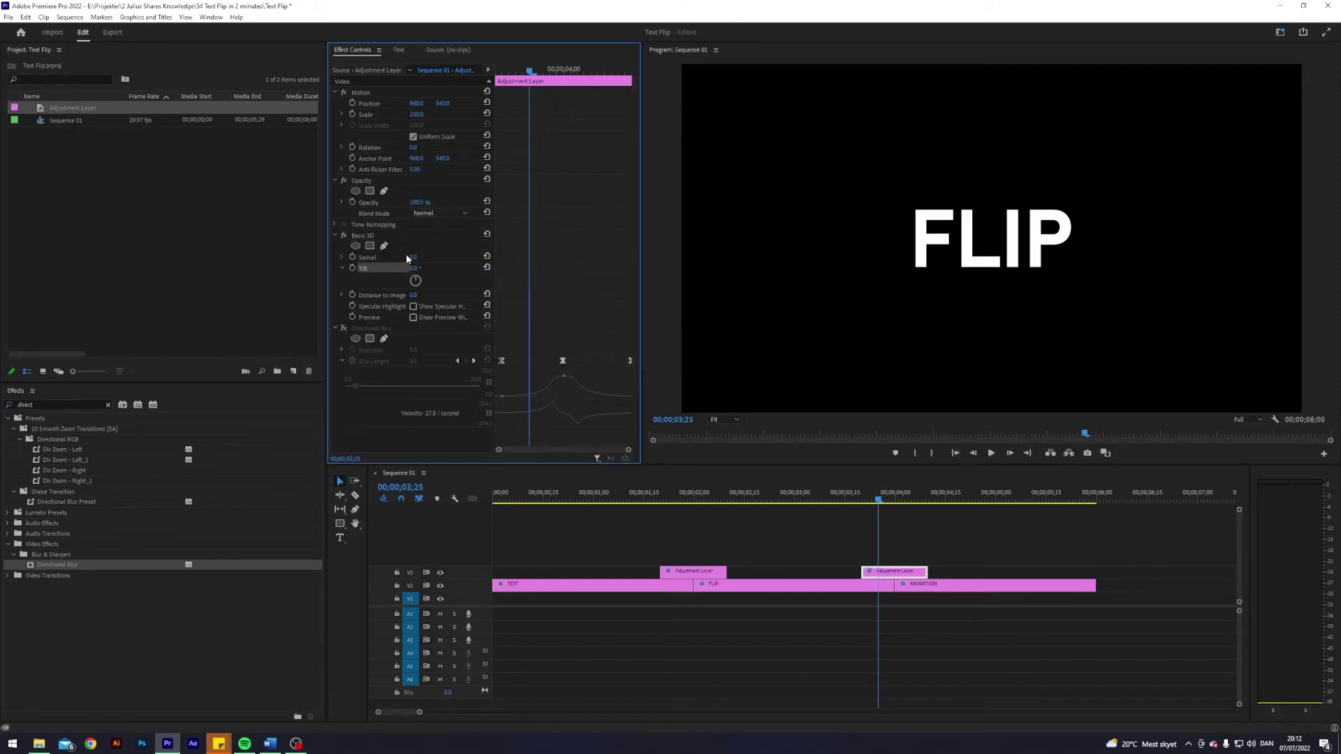
left_click_drag(413, 257, 450, 290)
Keyframe Swivel at 90° at 04;00 and 180° at 04;10.
left_click(812, 531)
key("Up")
left_click(874, 573)
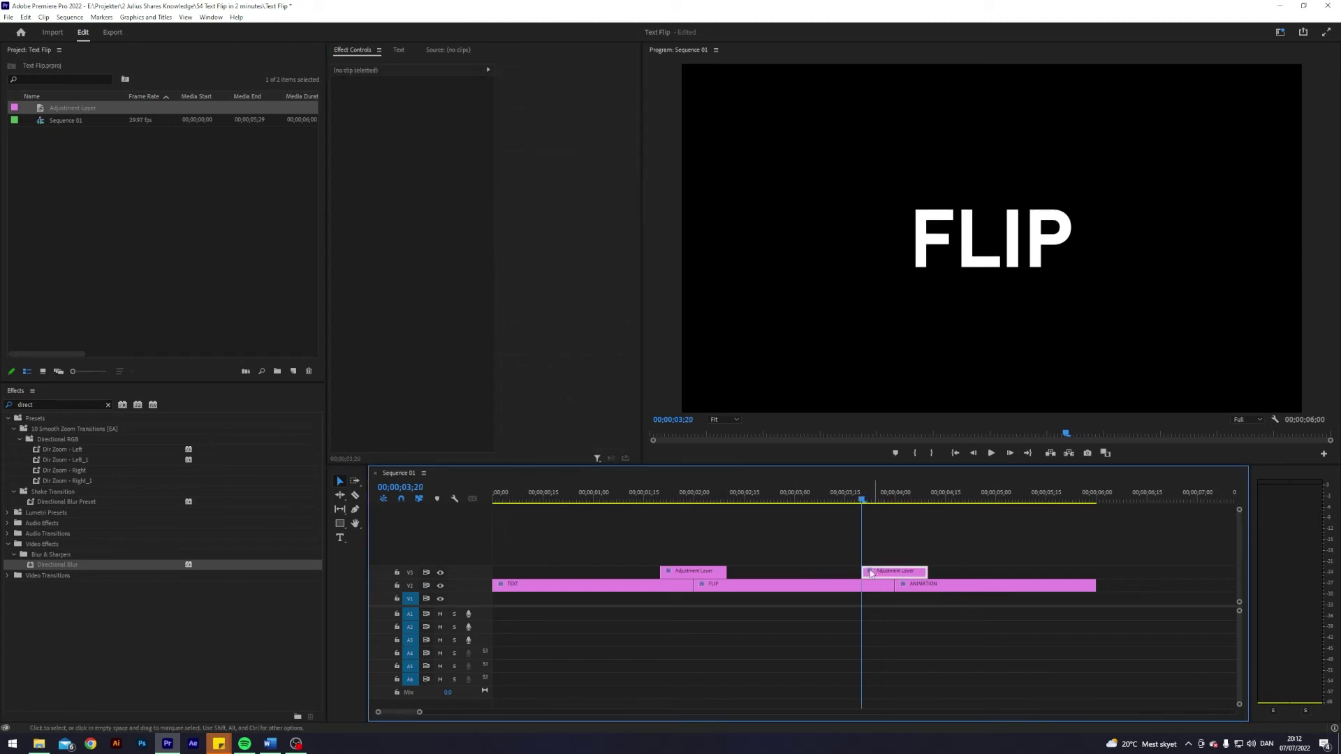
left_click(353, 257)
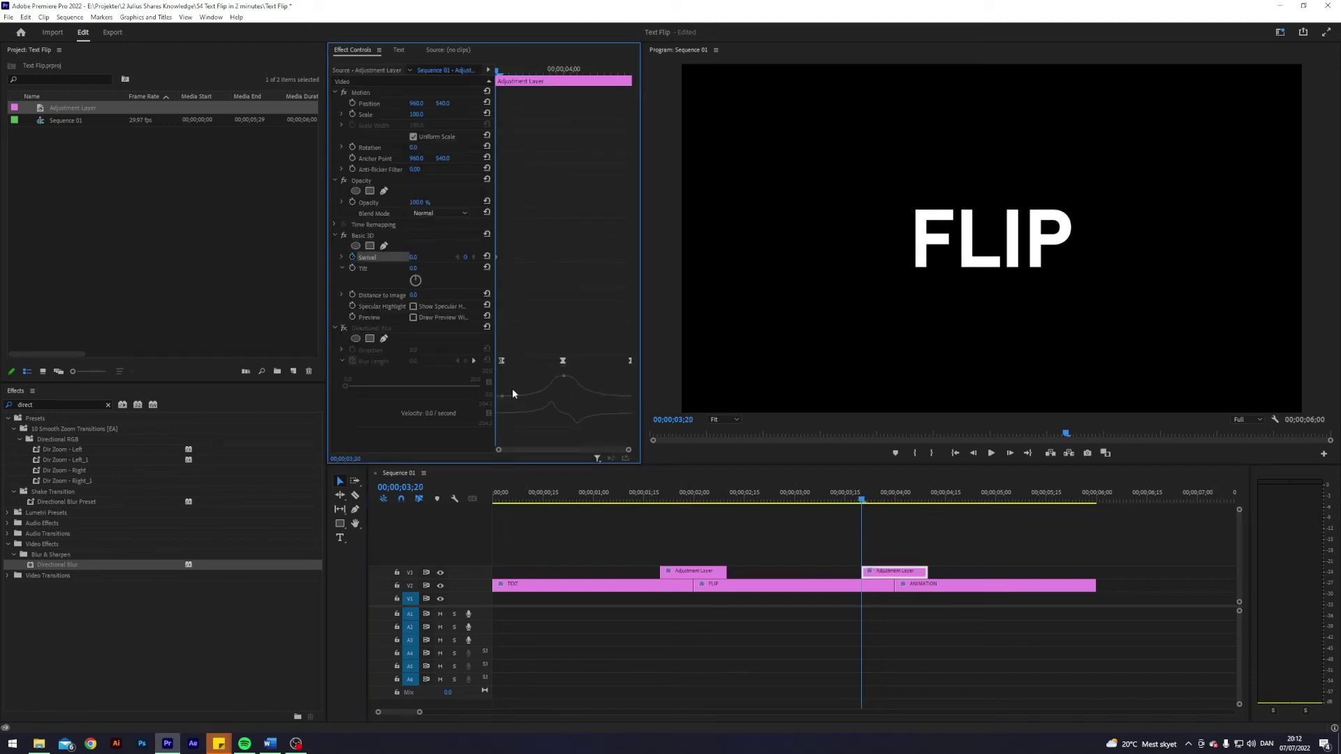
key("Down")
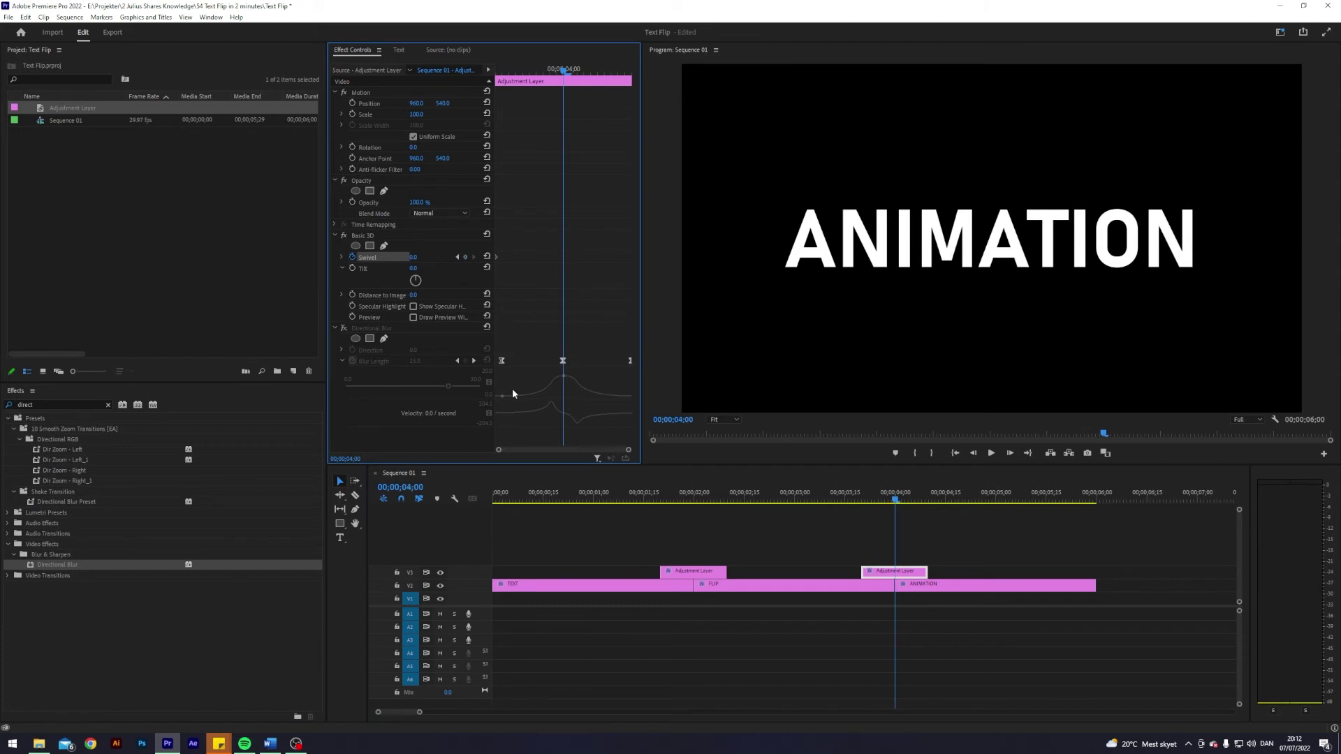
left_click(421, 256)
type("90")
key("Return")
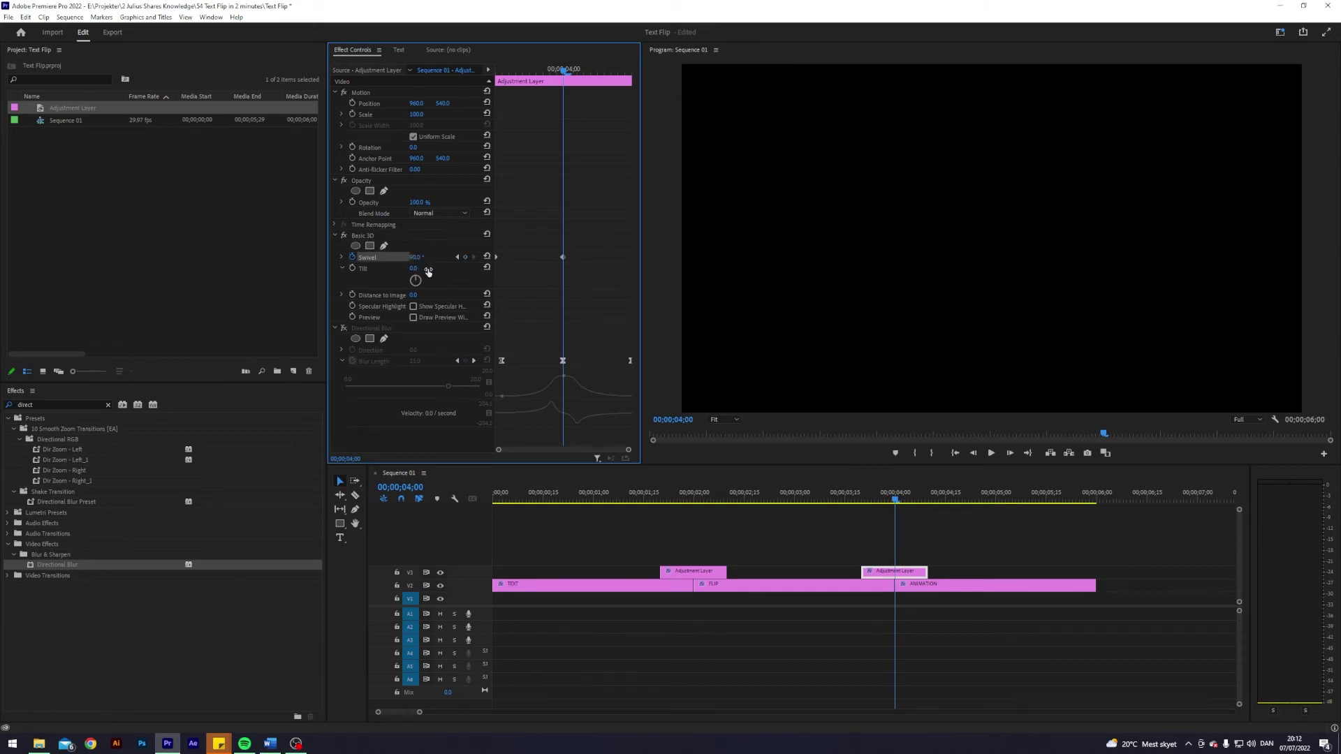
key("shift+Right")
key("shift+Right")
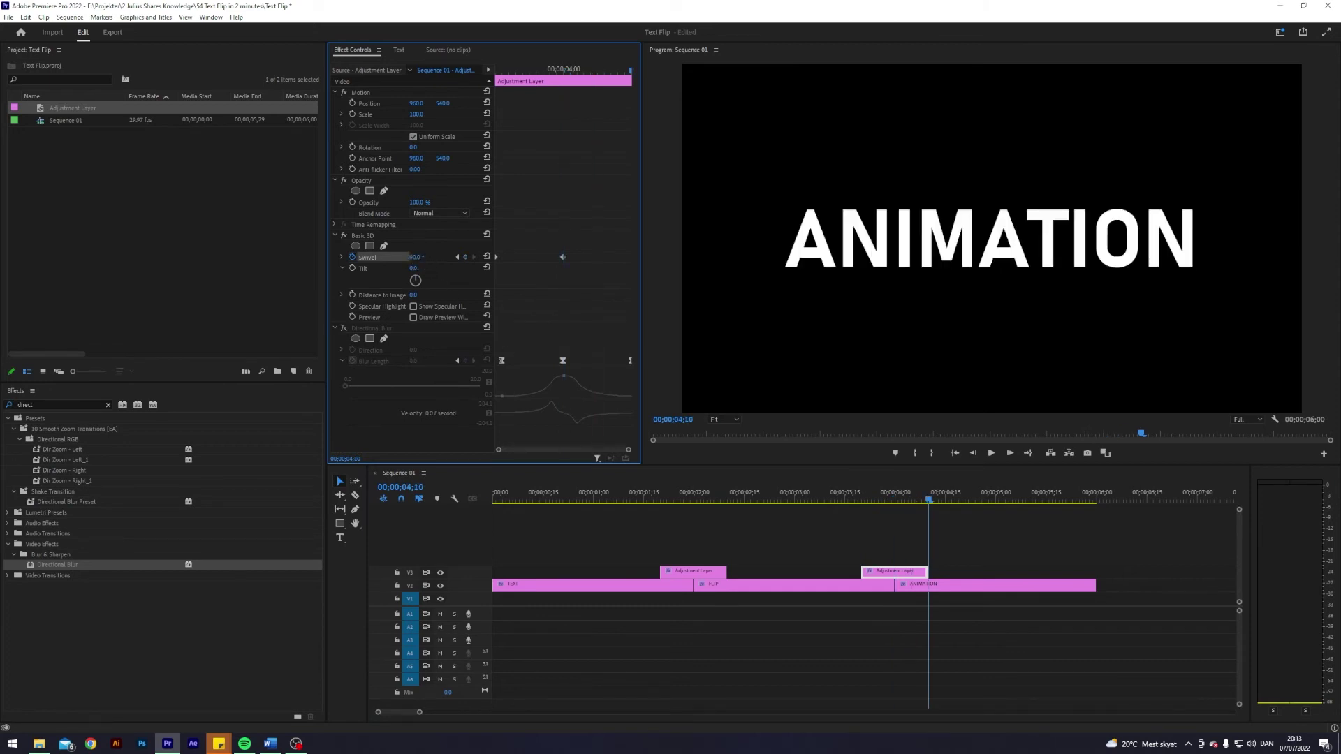
left_click(416, 257)
type("180")
key("Return")
Add a Swivel keyframe at 03;29 and change the 04;00 Swivel value to -90°.
key("shift+Left")
key("shift+Left")
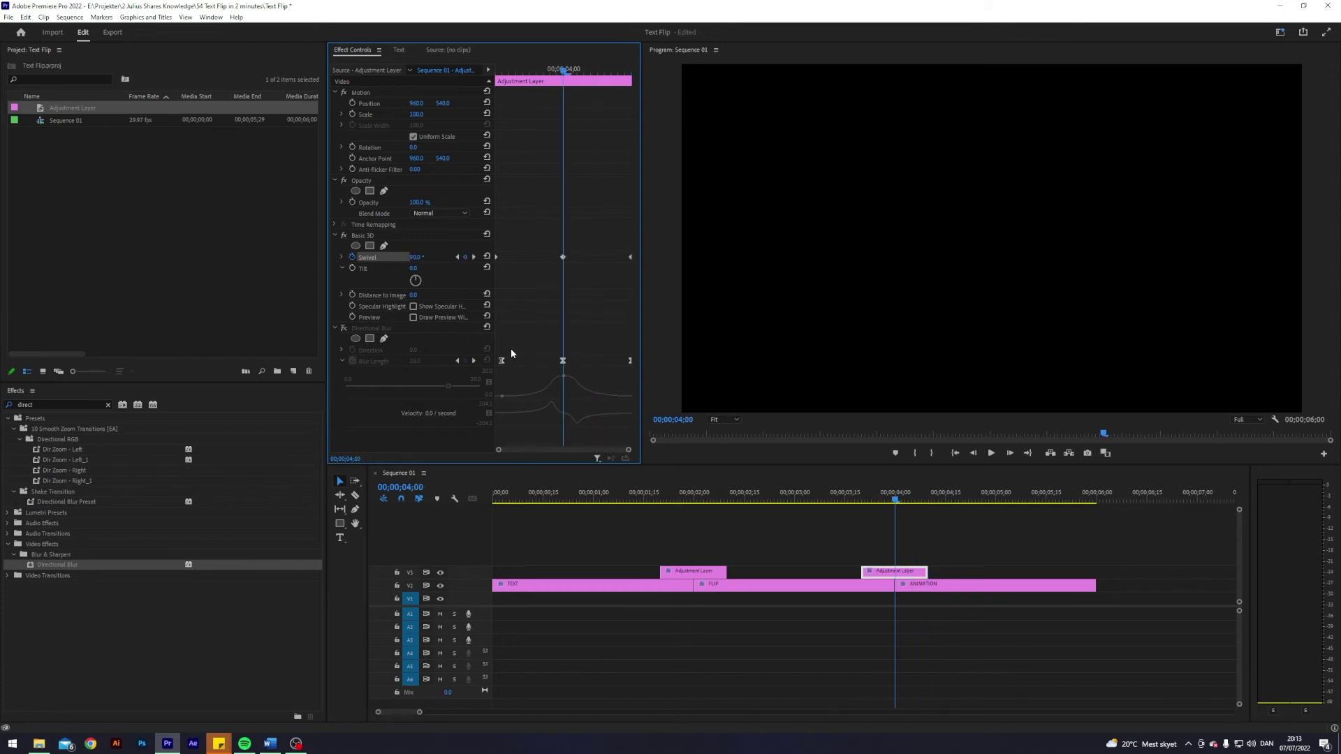
key("Left")
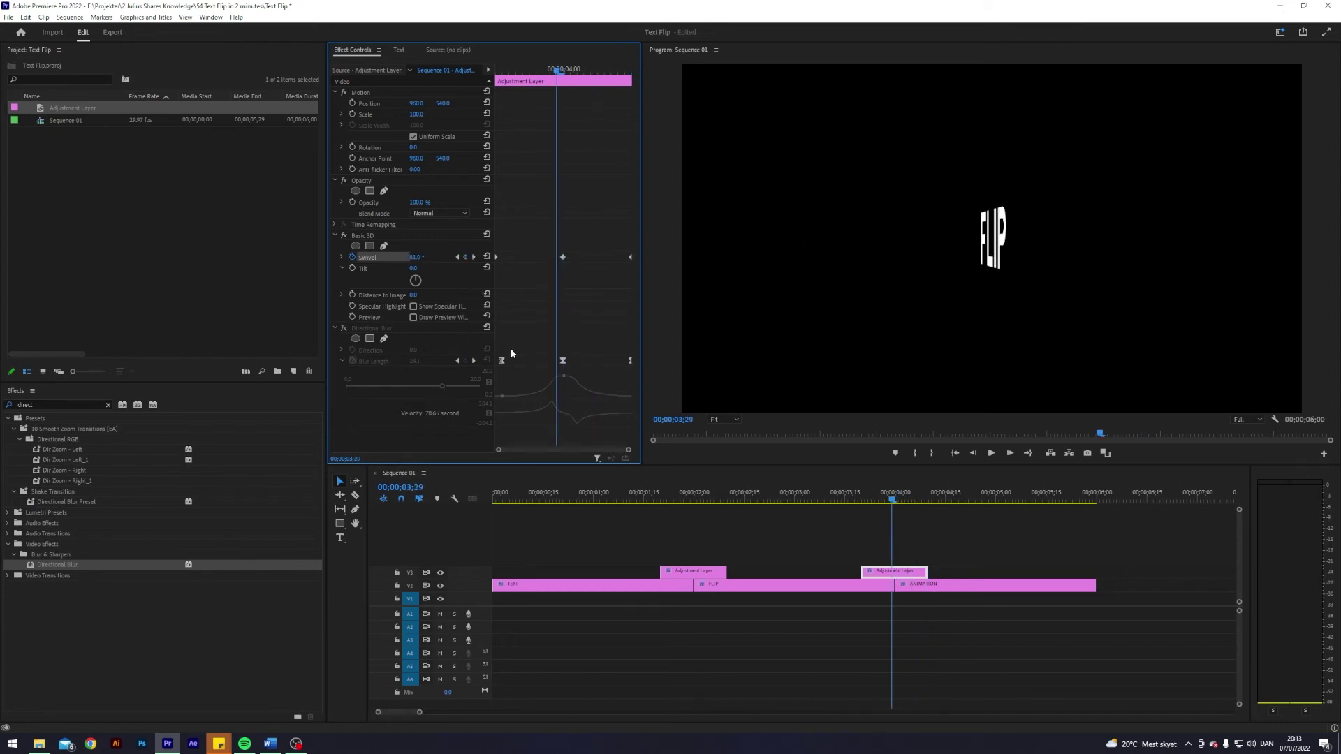
left_click(465, 257)
key("Right")
left_click(417, 257)
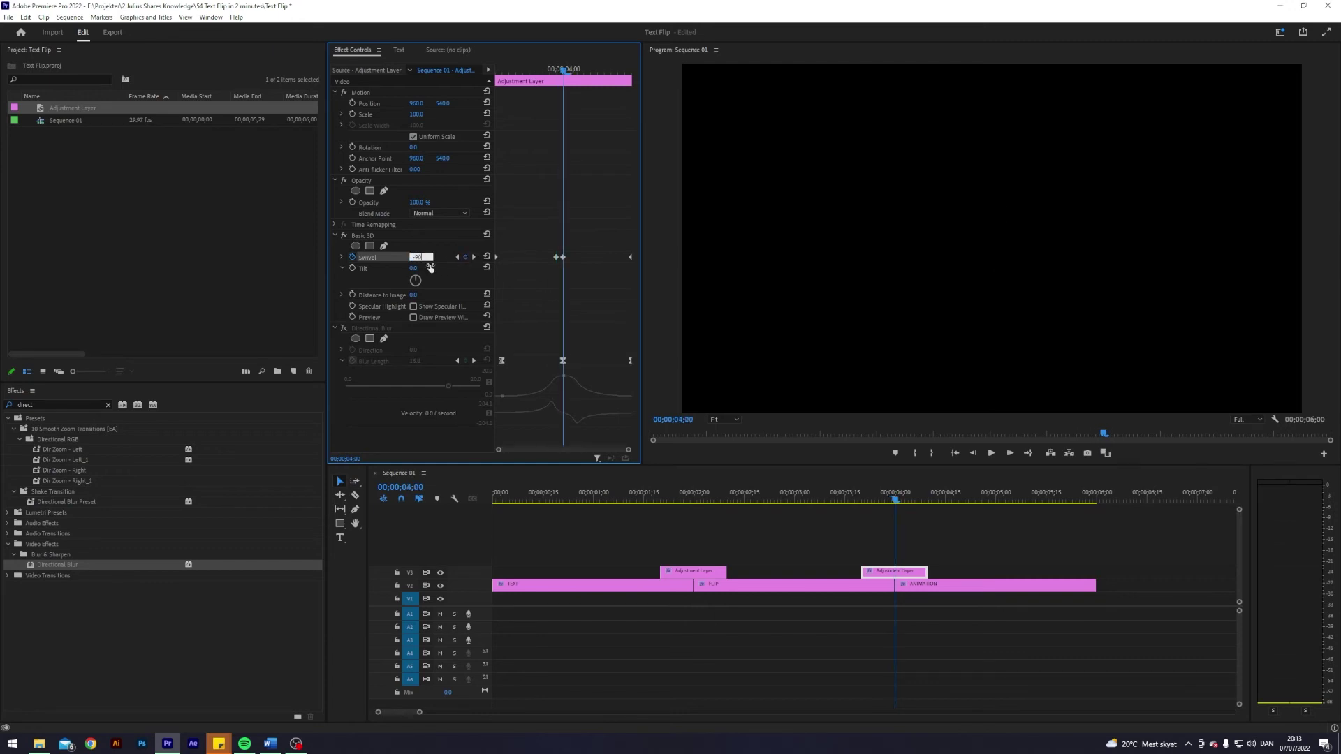
key("Return")
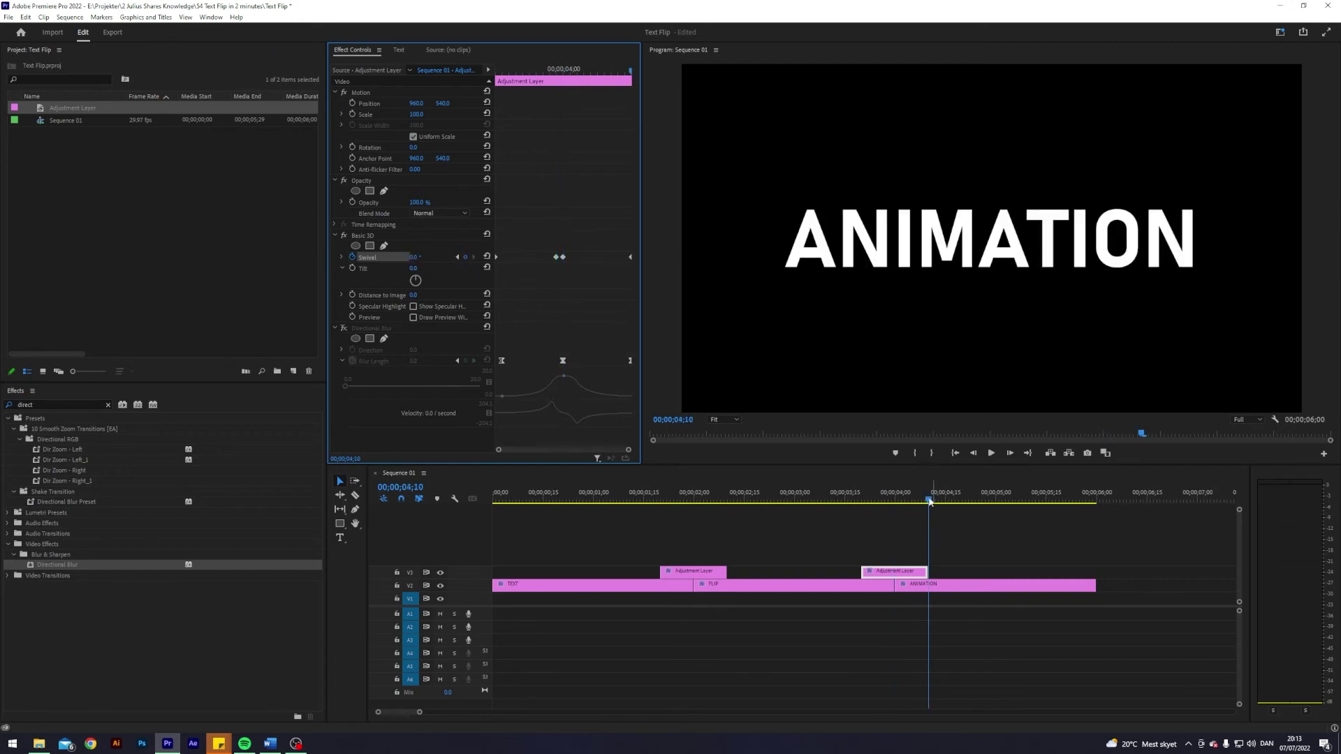
Play back the swivel transition from 03;16.
left_click(846, 500)
key("space")
key("space")
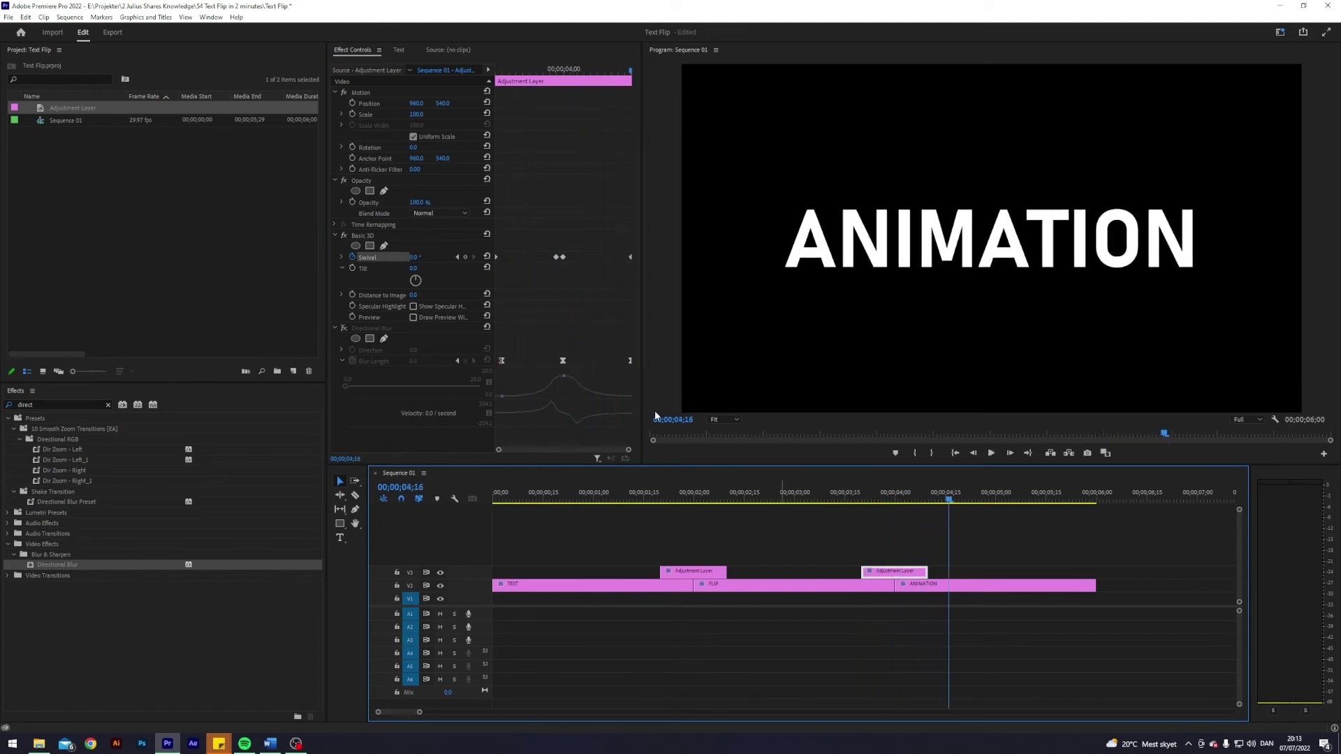
left_click(343, 259)
Apply ease out and ease in to the Swivel keyframes and adjust the speed curve handles.
left_click(343, 259)
right_click(607, 252)
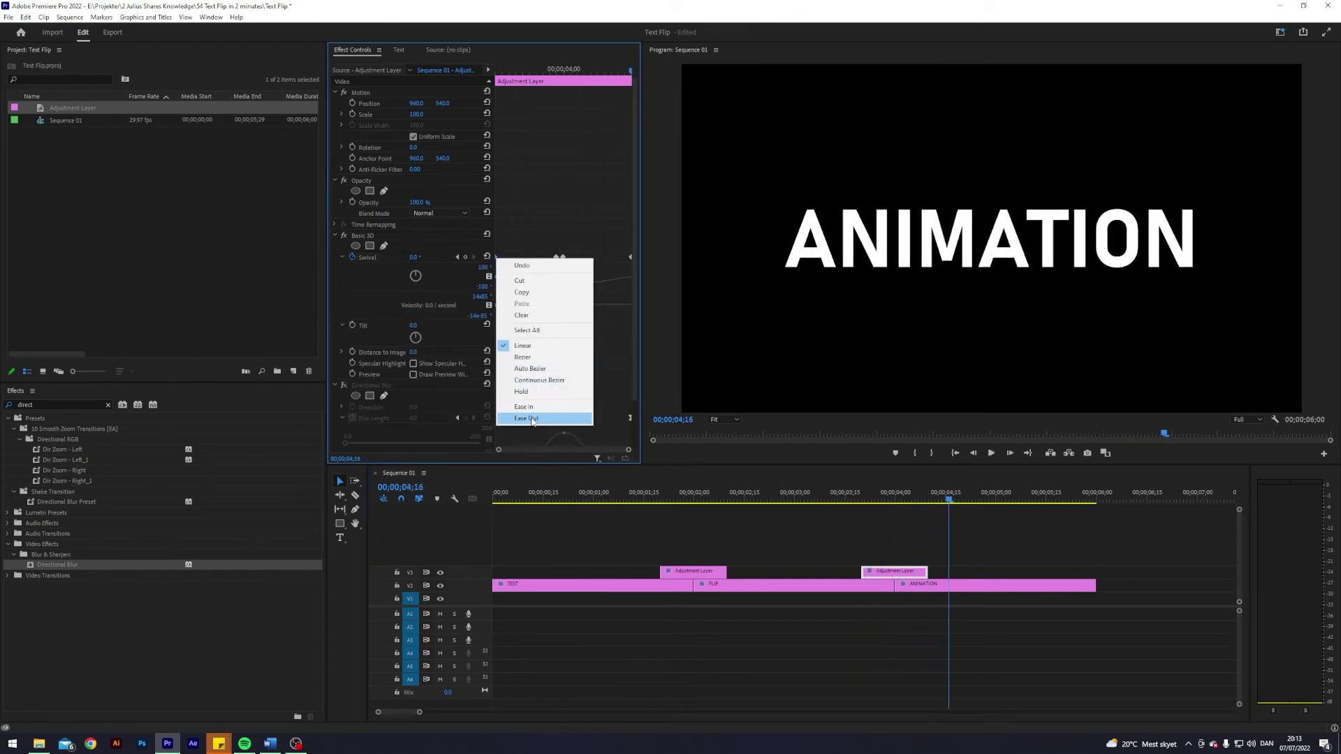
left_click(545, 420)
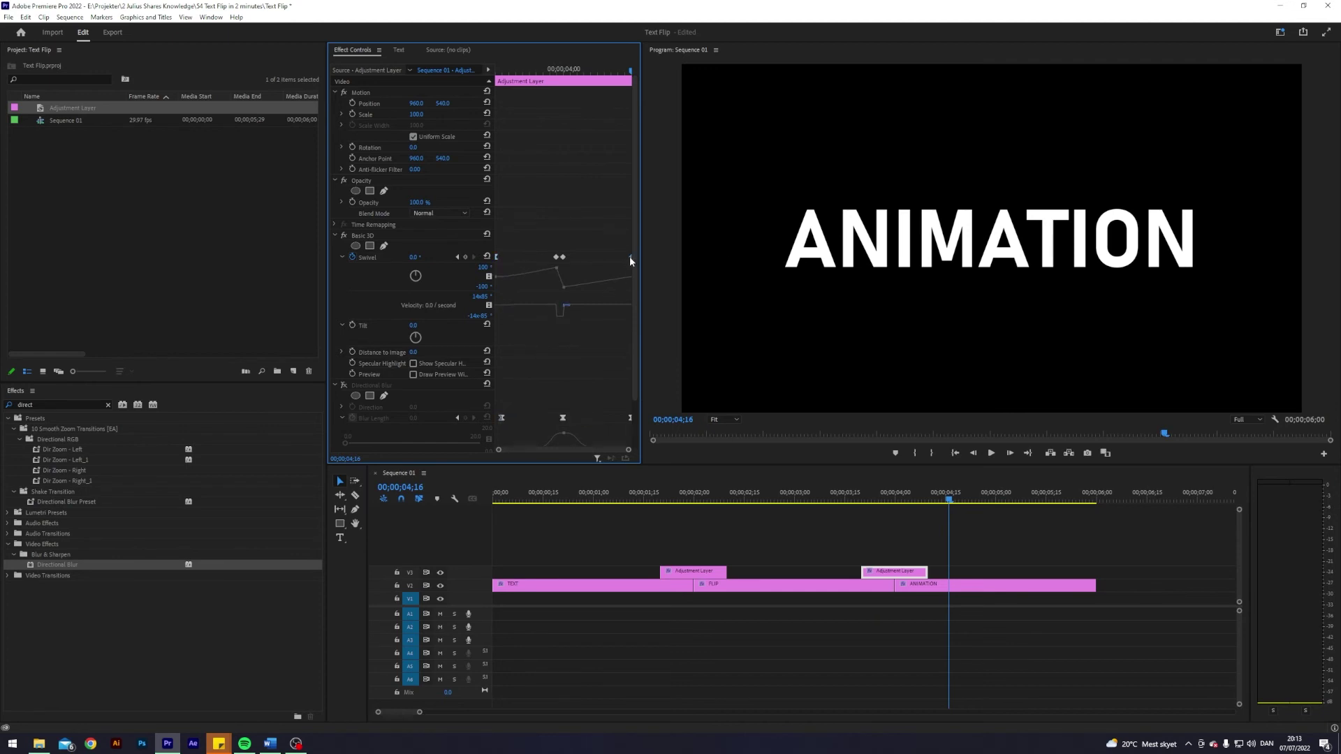
right_click(630, 258)
left_click(677, 407)
left_click_drag(508, 279, 537, 279)
left_click_drag(928, 572, 941, 572)
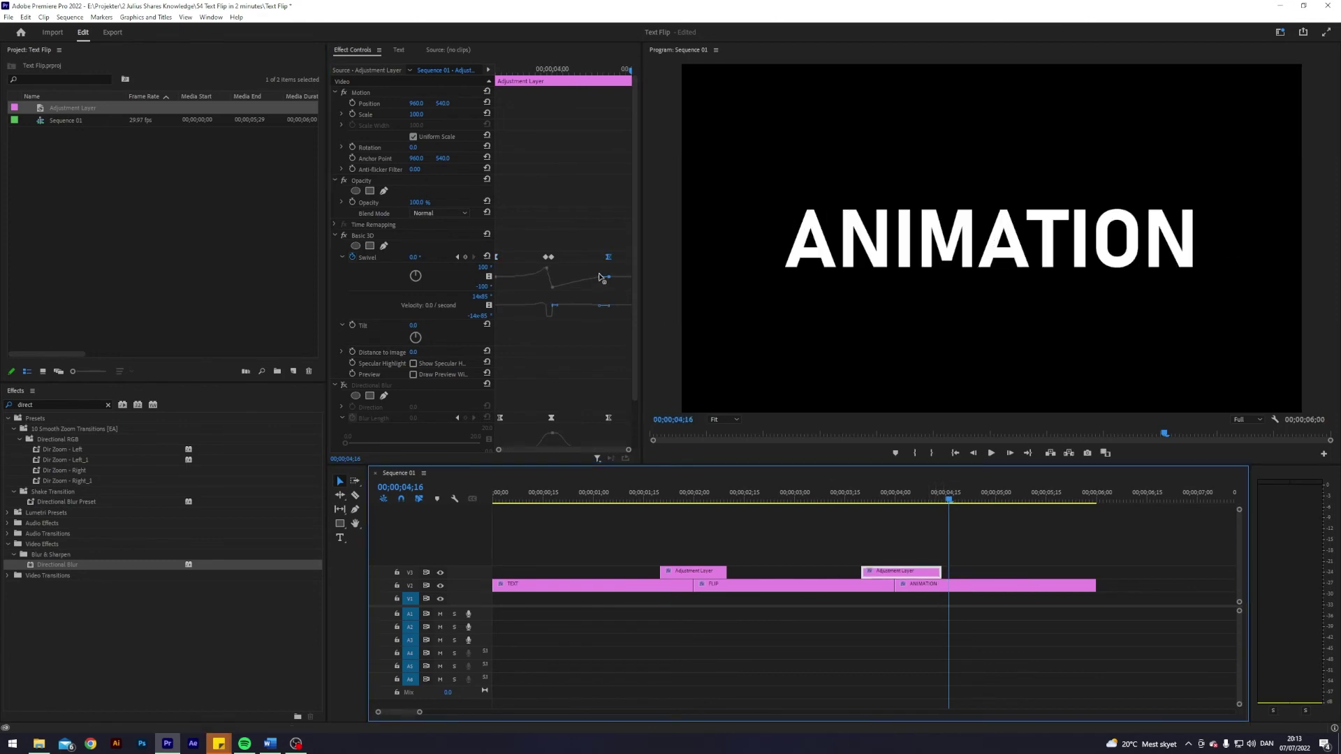
left_click_drag(599, 278, 562, 280)
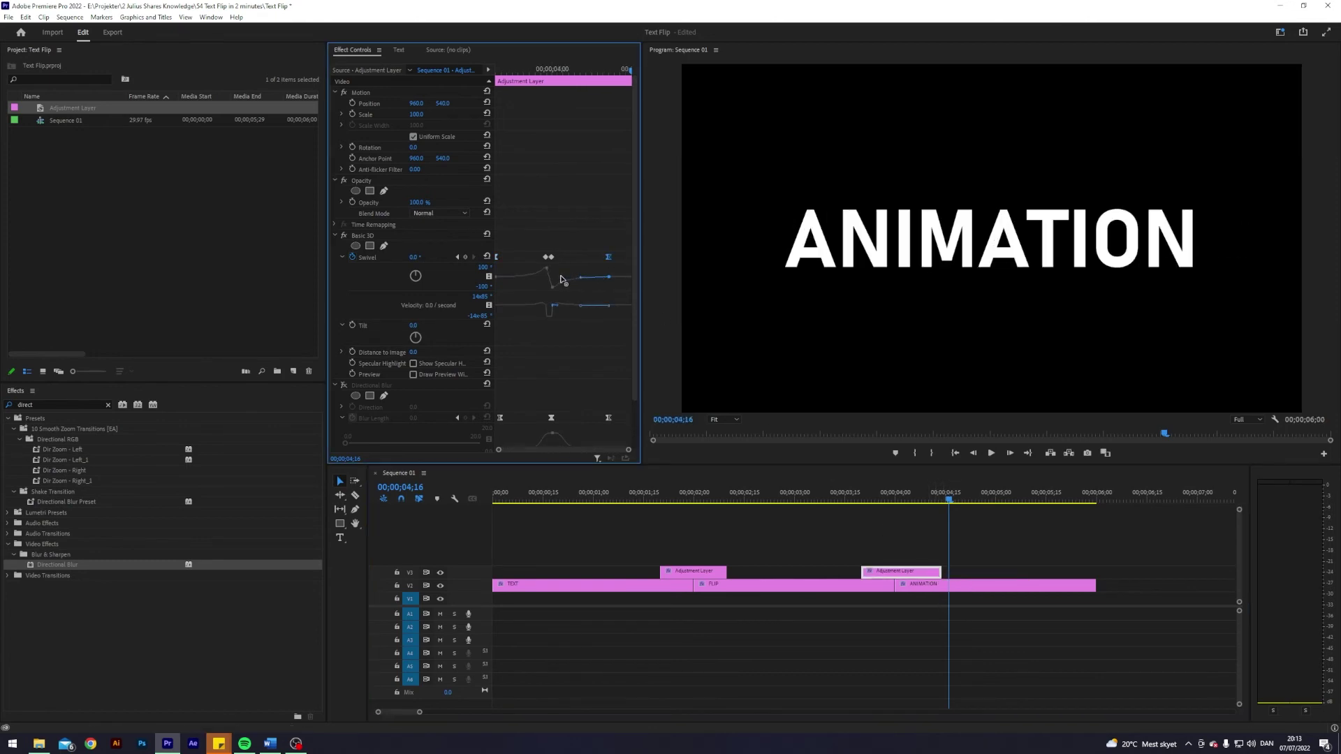
Preview the second flip and shorten the second adjustment layer by two frames.
left_click_drag(851, 506, 927, 503)
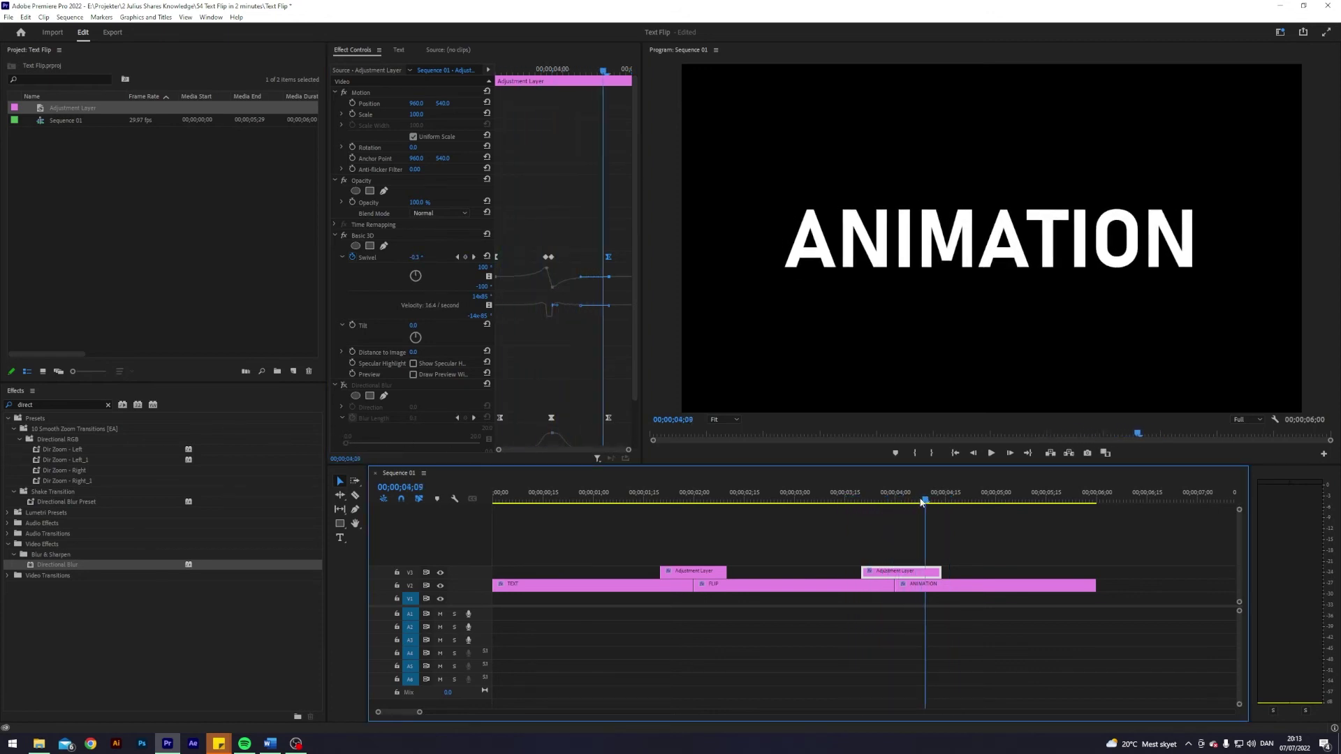
key("Right")
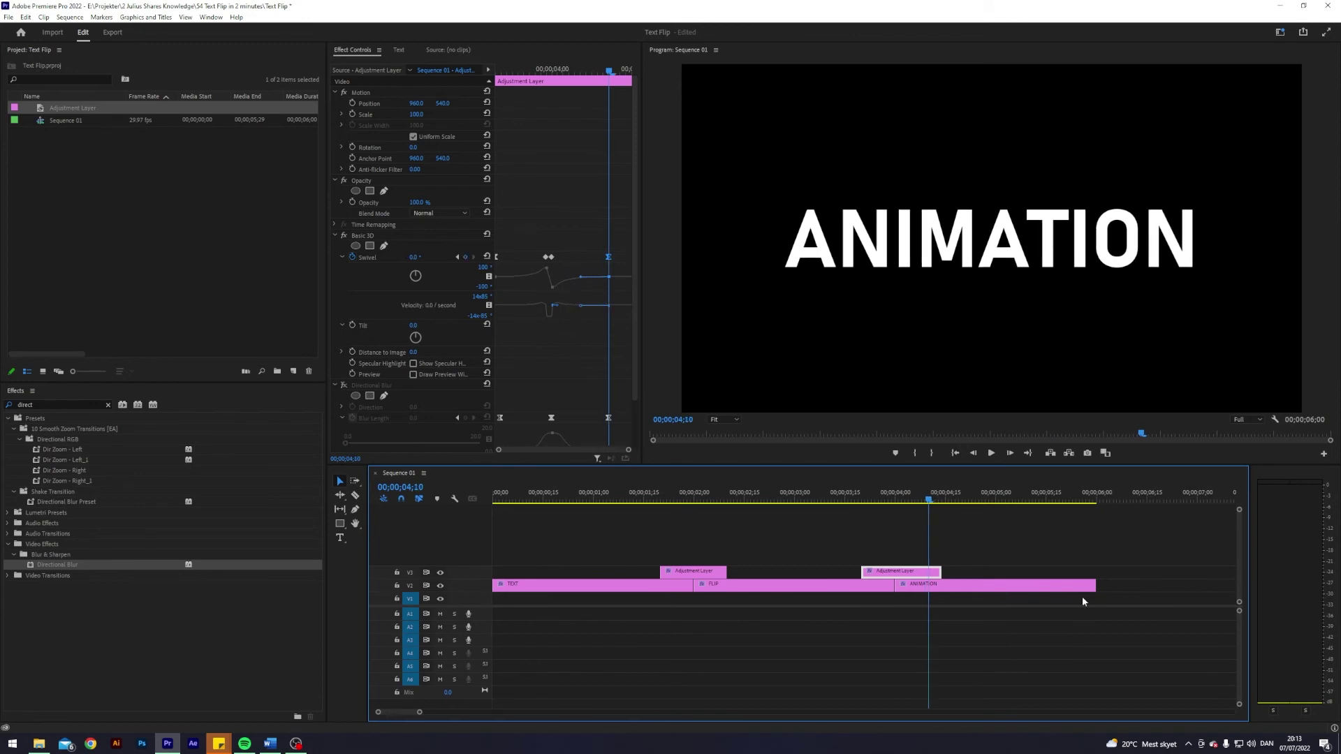
left_click(852, 497)
key("space")
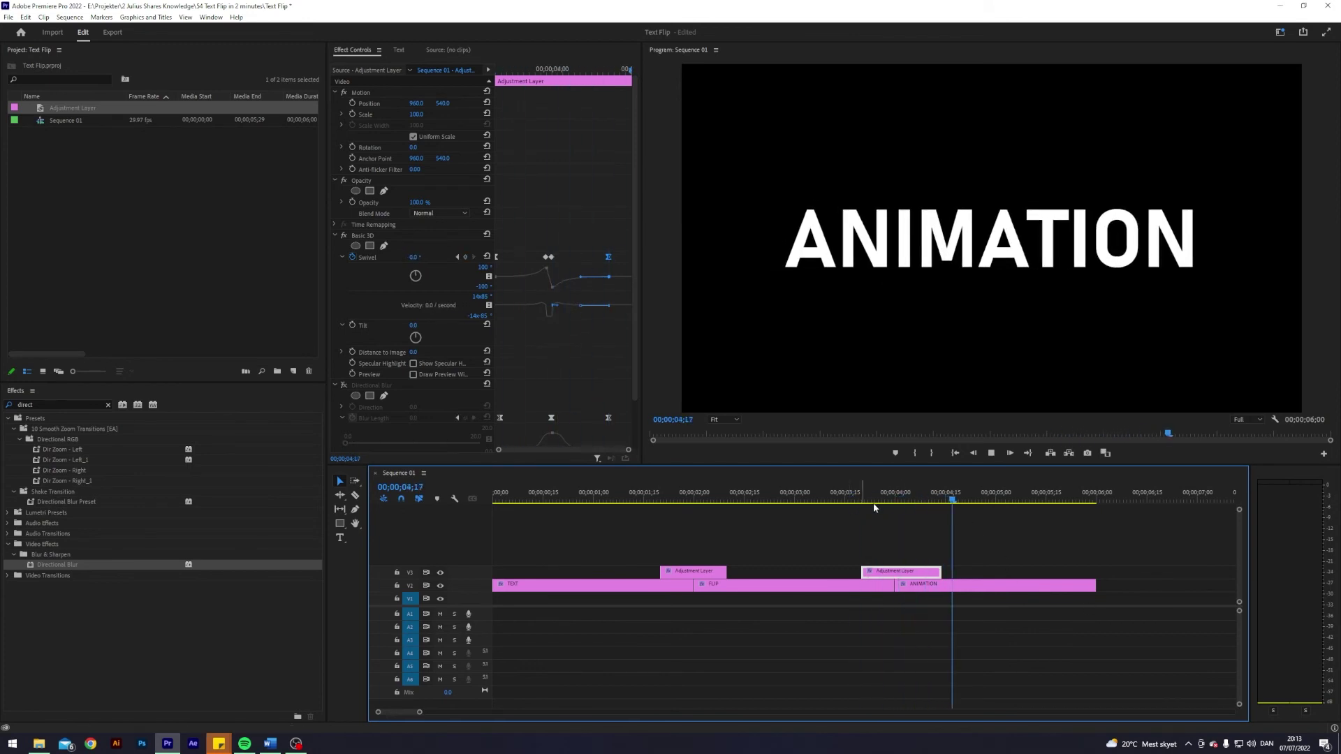
left_click(802, 497)
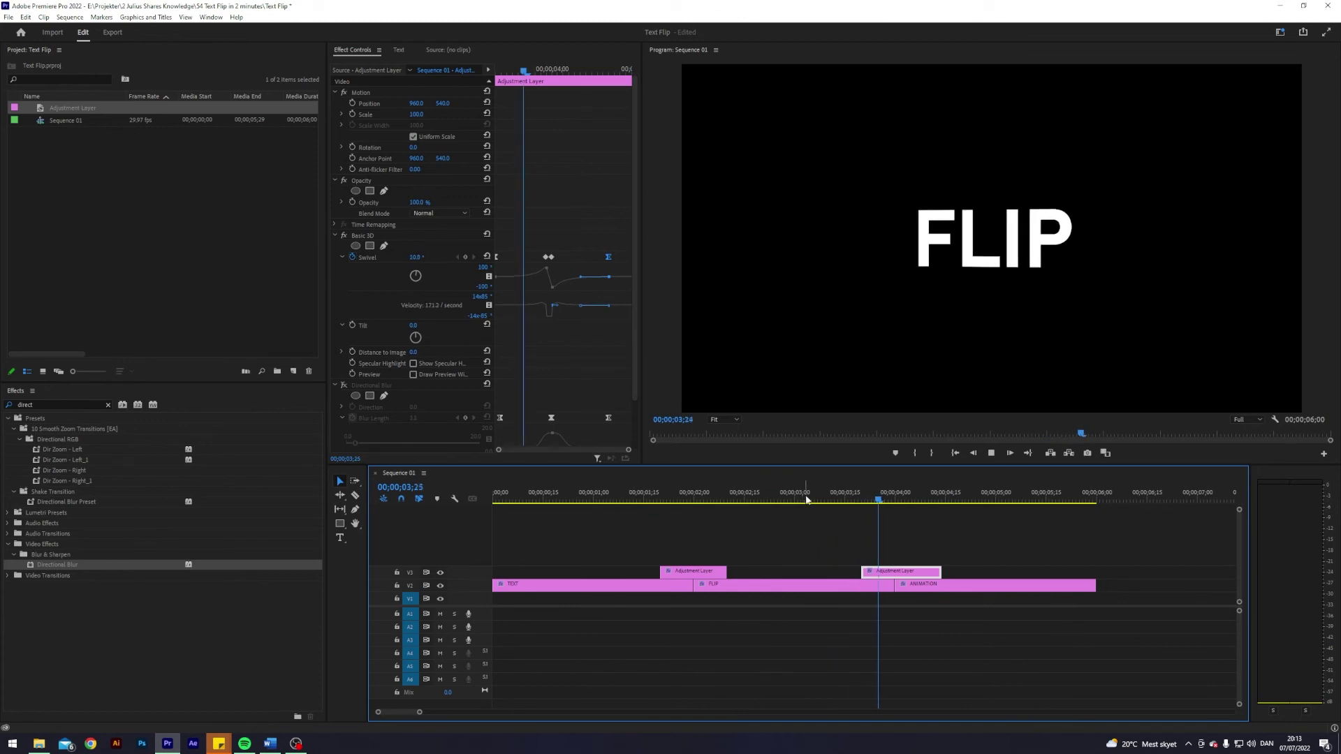
key("space")
left_click_drag(940, 572, 928, 573)
Enable Directional Blur on the second adjustment layer with Direction set to 90°.
left_click(889, 497)
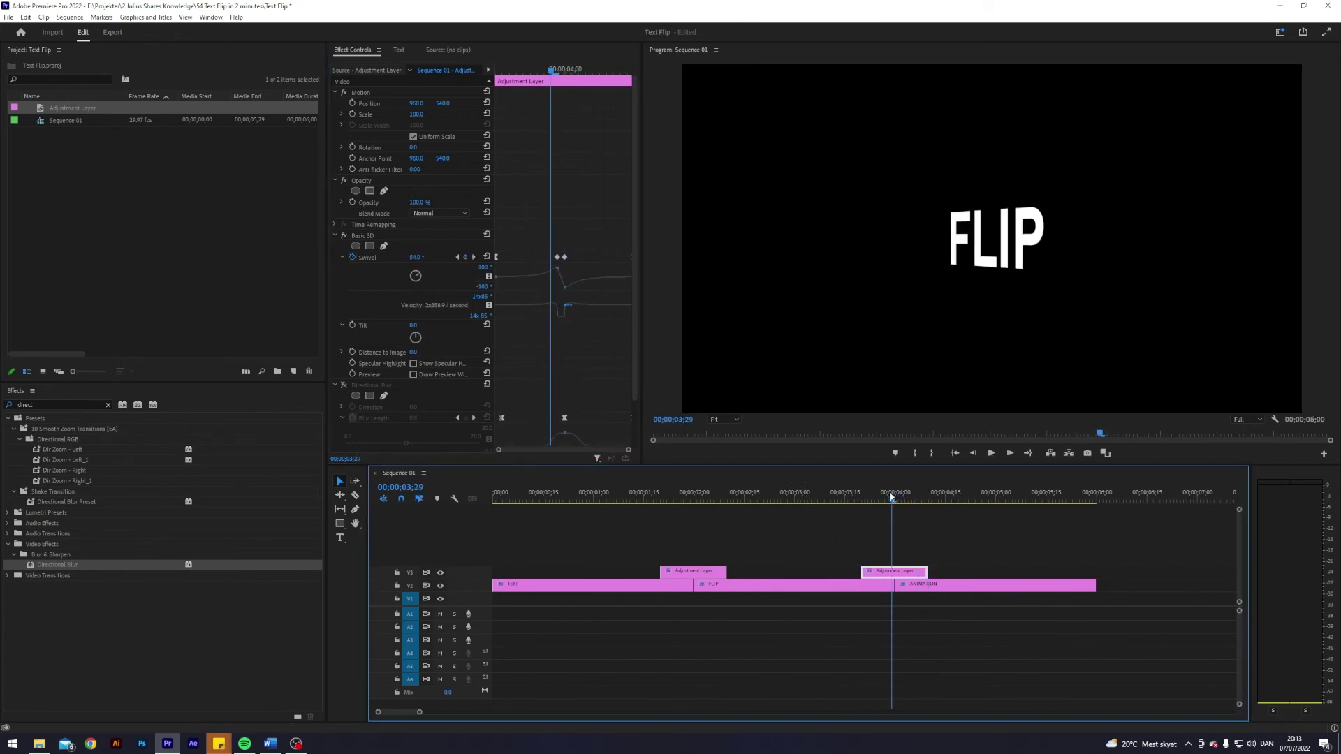
left_click(344, 386)
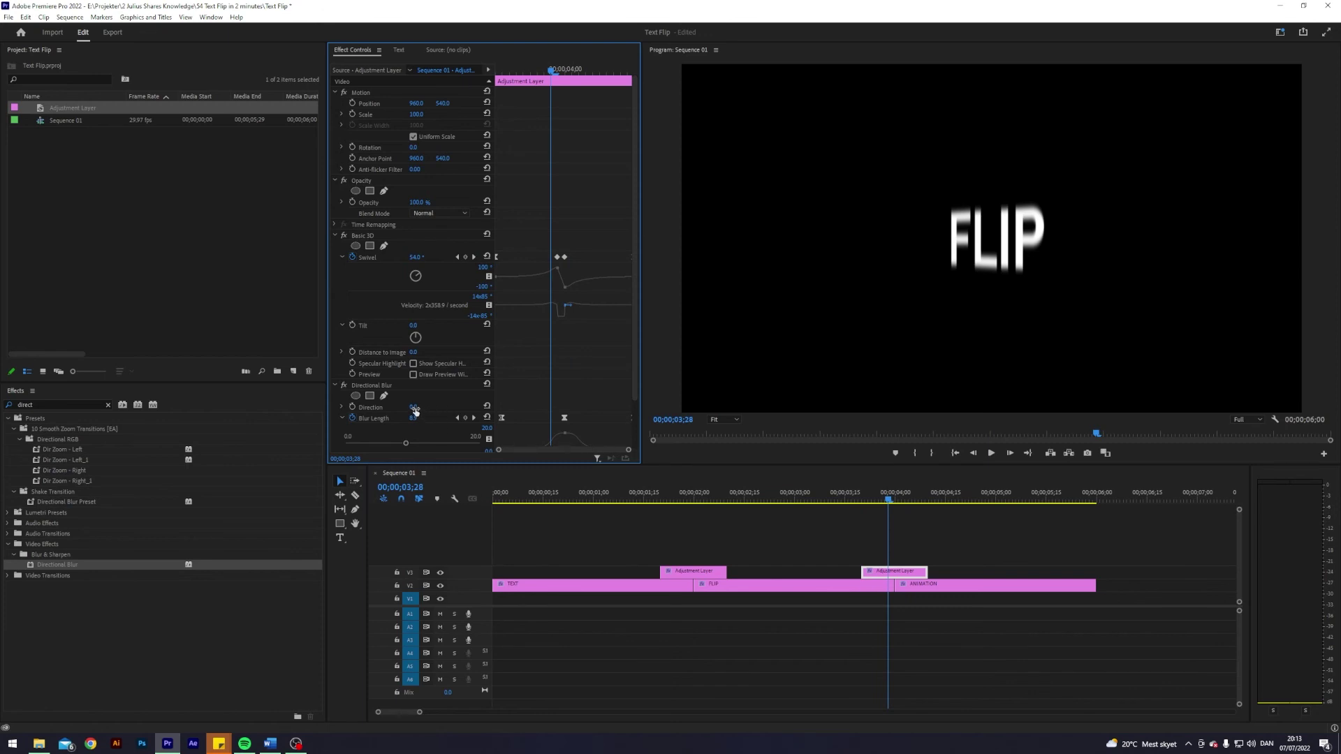
type("90")
key("Return")
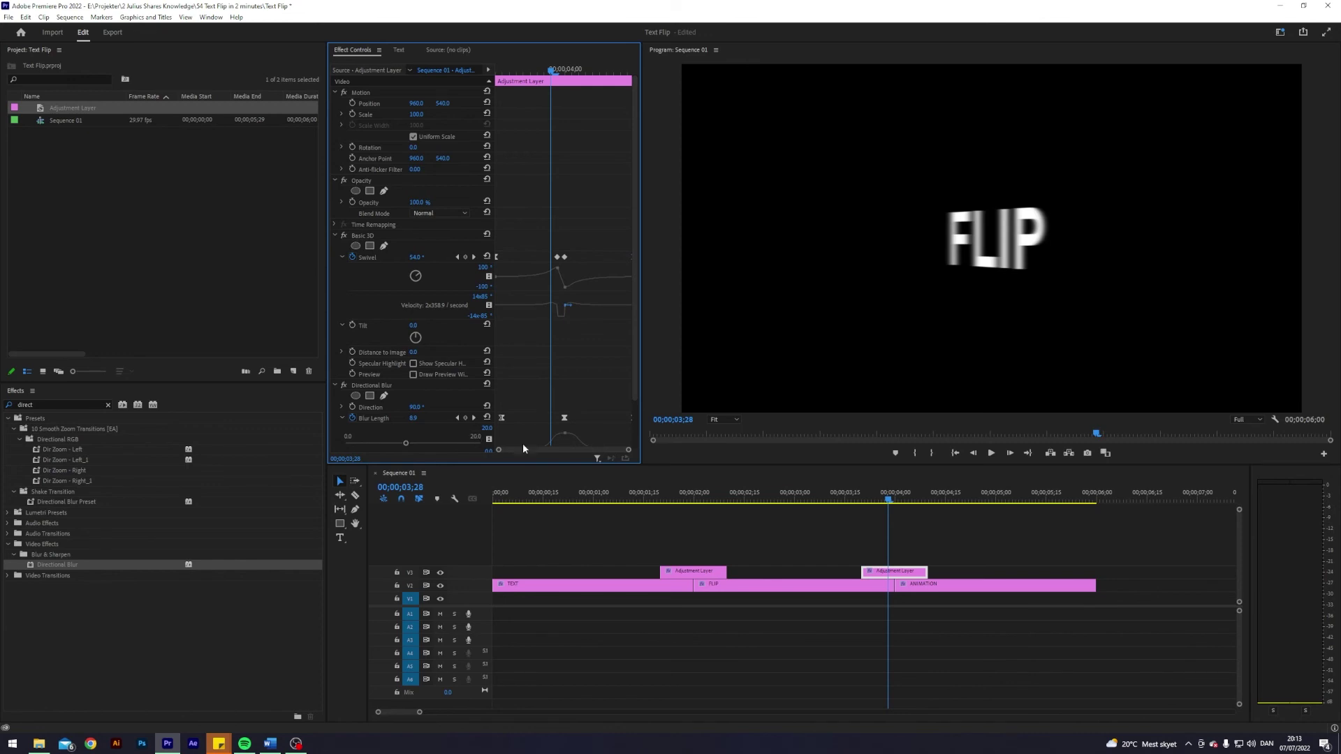
Play the blurred flip from 03;17, then return to the TEXT title at 01;13.
left_click(853, 498)
key("space")
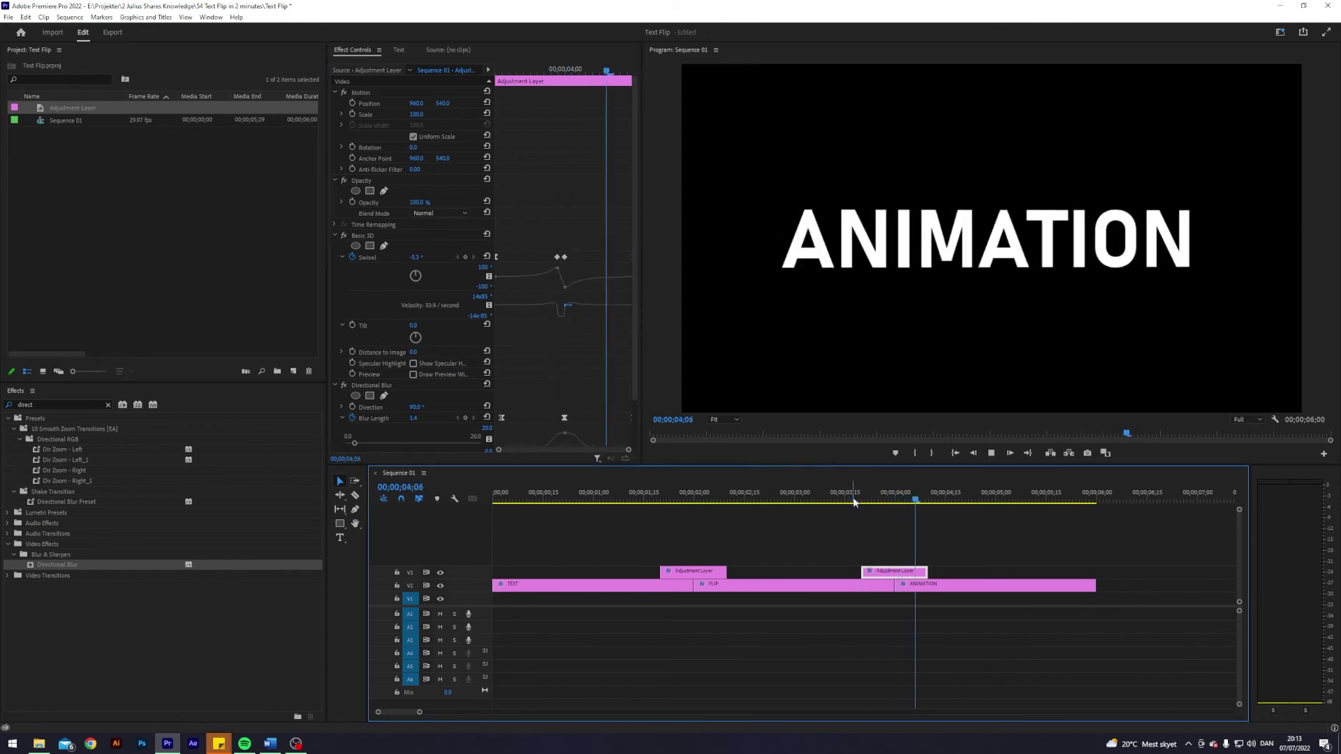
key("space")
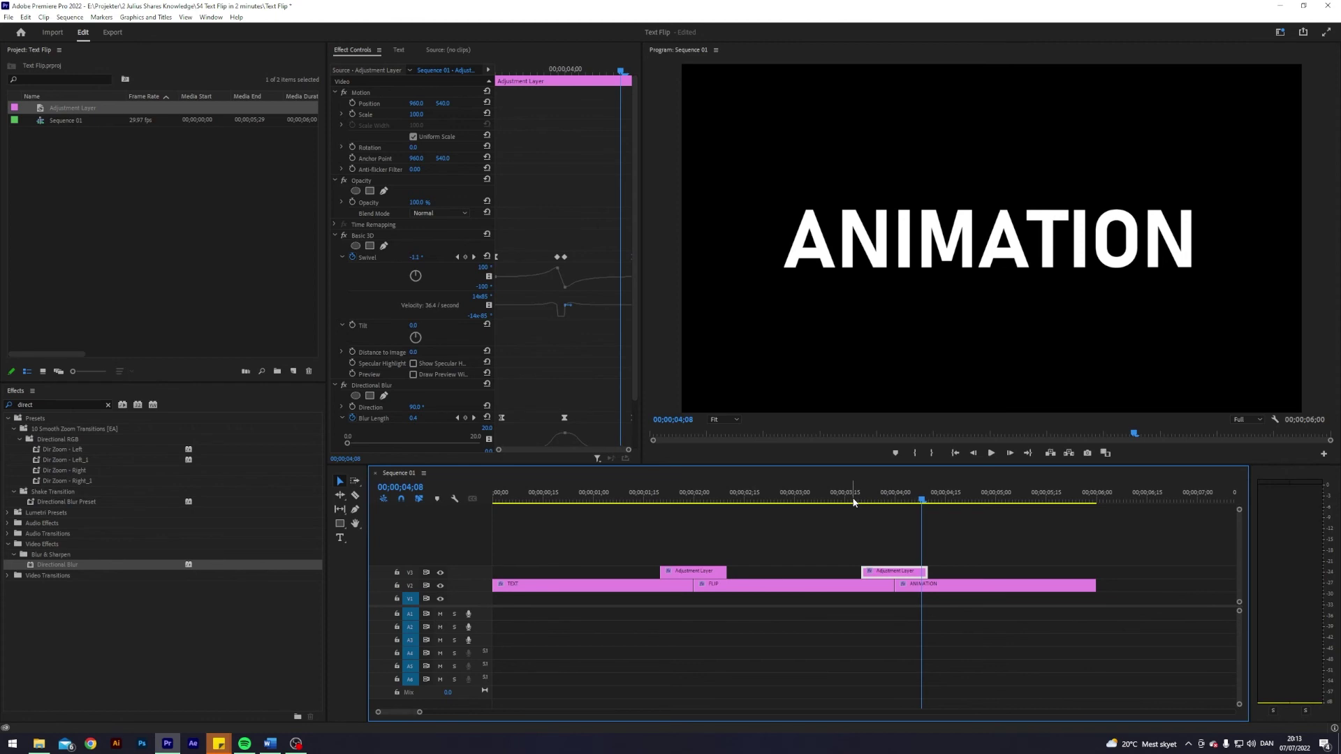
left_click_drag(900, 503, 647, 520)
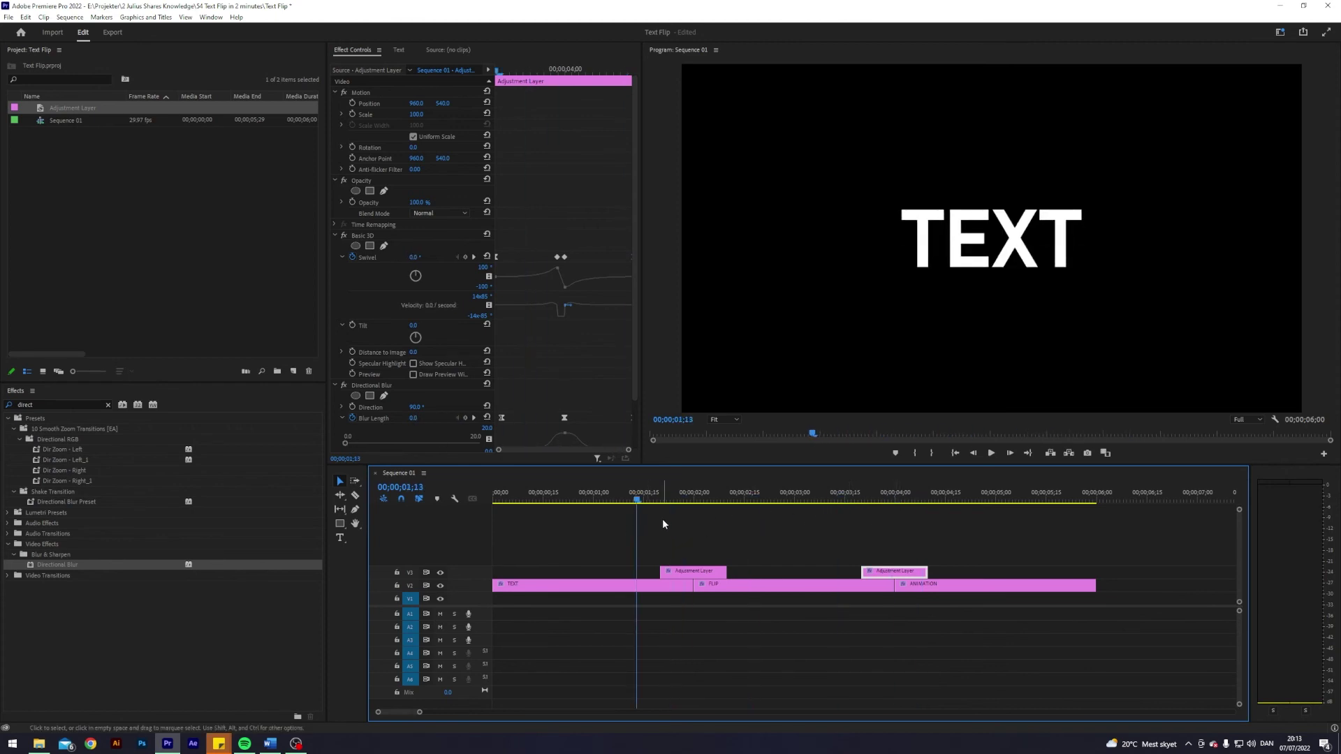
left_click(137, 220)
Start a new Color Matte, then cancel it at the naming dialog.
right_click(132, 213)
mouse_move(170, 264)
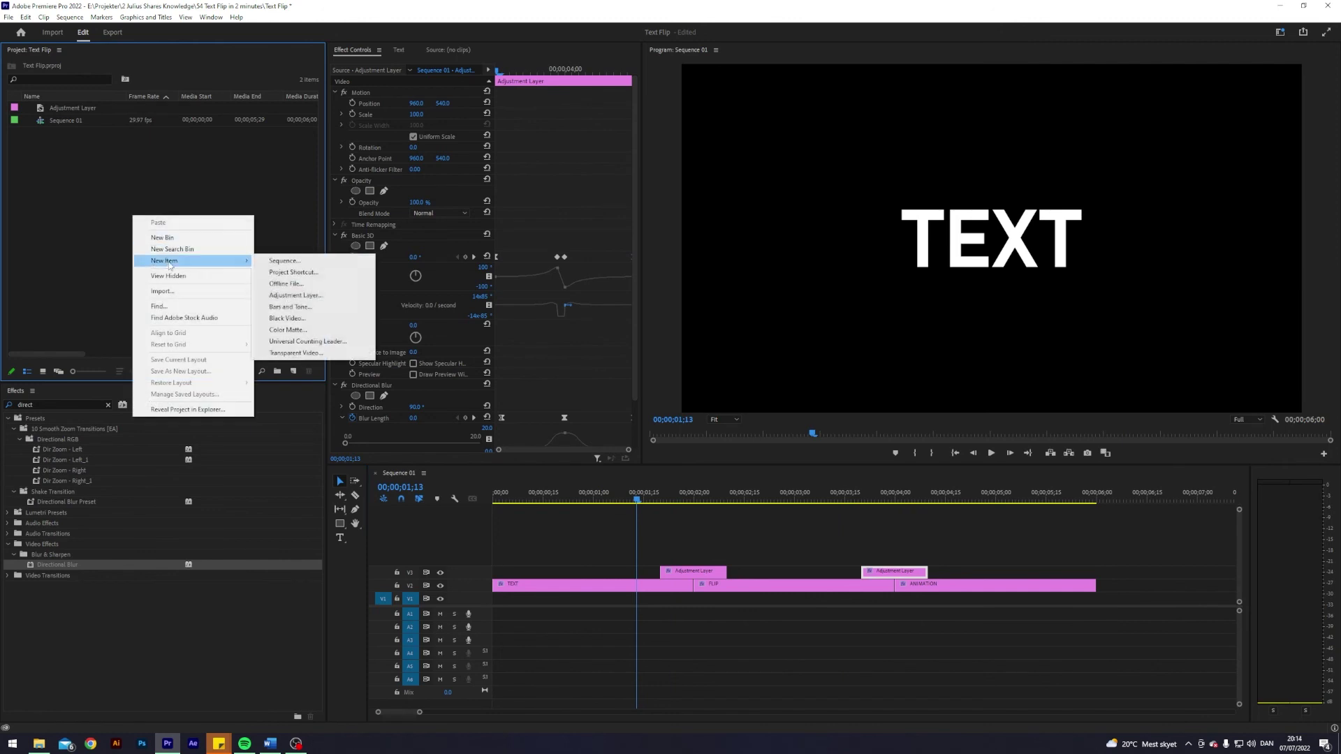
left_click(288, 329)
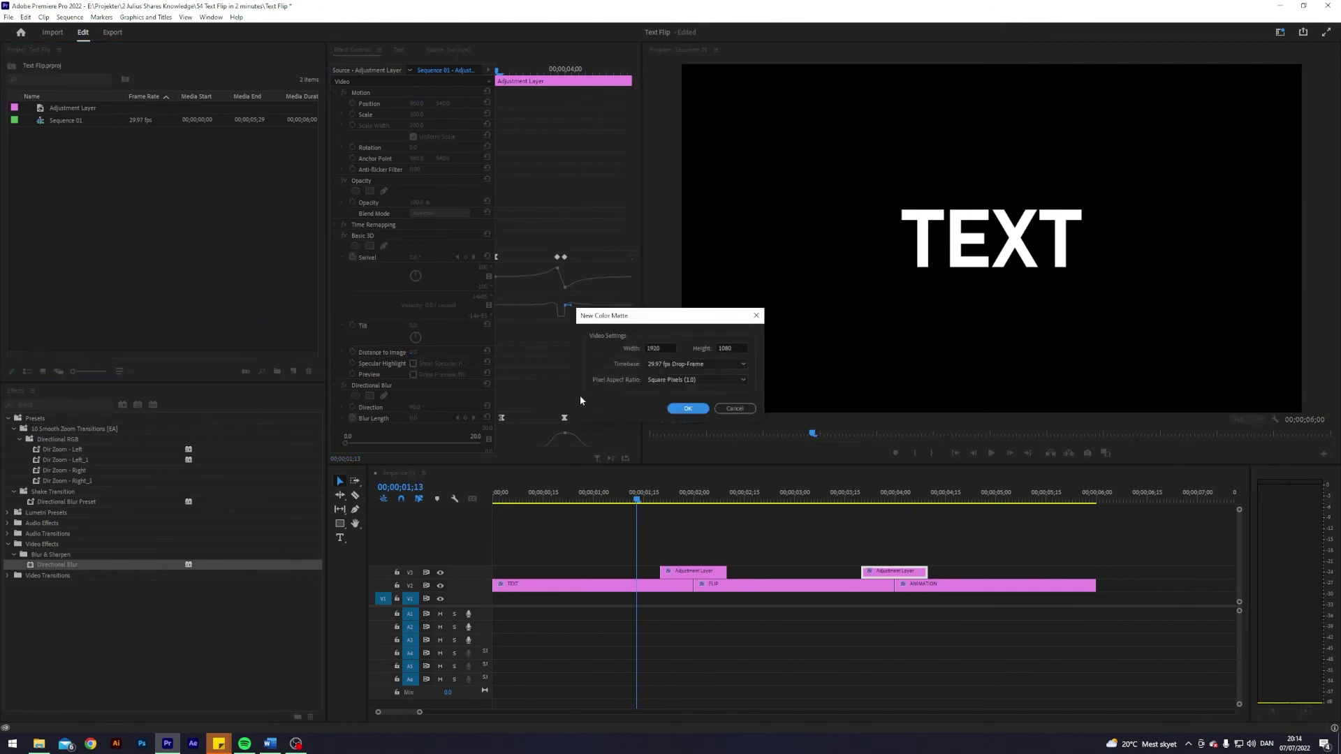
left_click(702, 412)
left_click(781, 300)
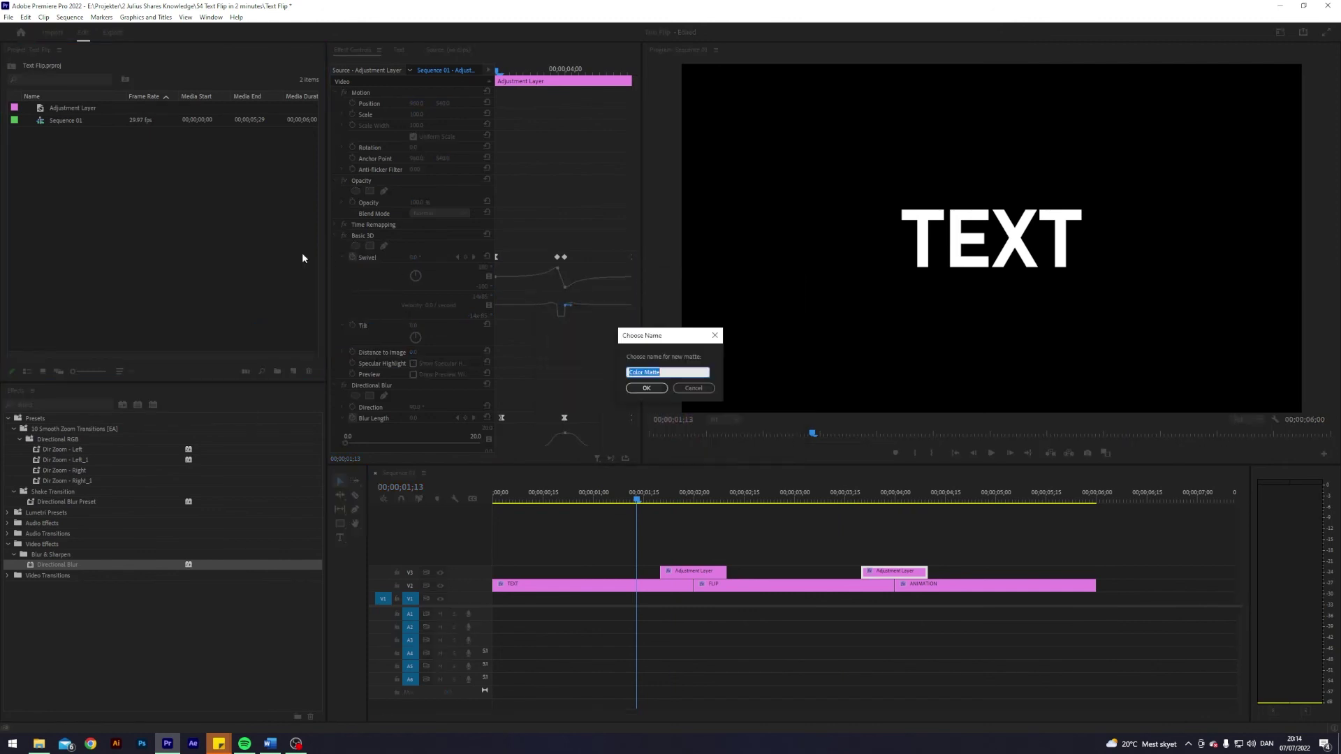
left_click(694, 388)
Create a red Color Matte named Color Matte, place it on V1 and extend it to 6:00.
right_click(120, 193)
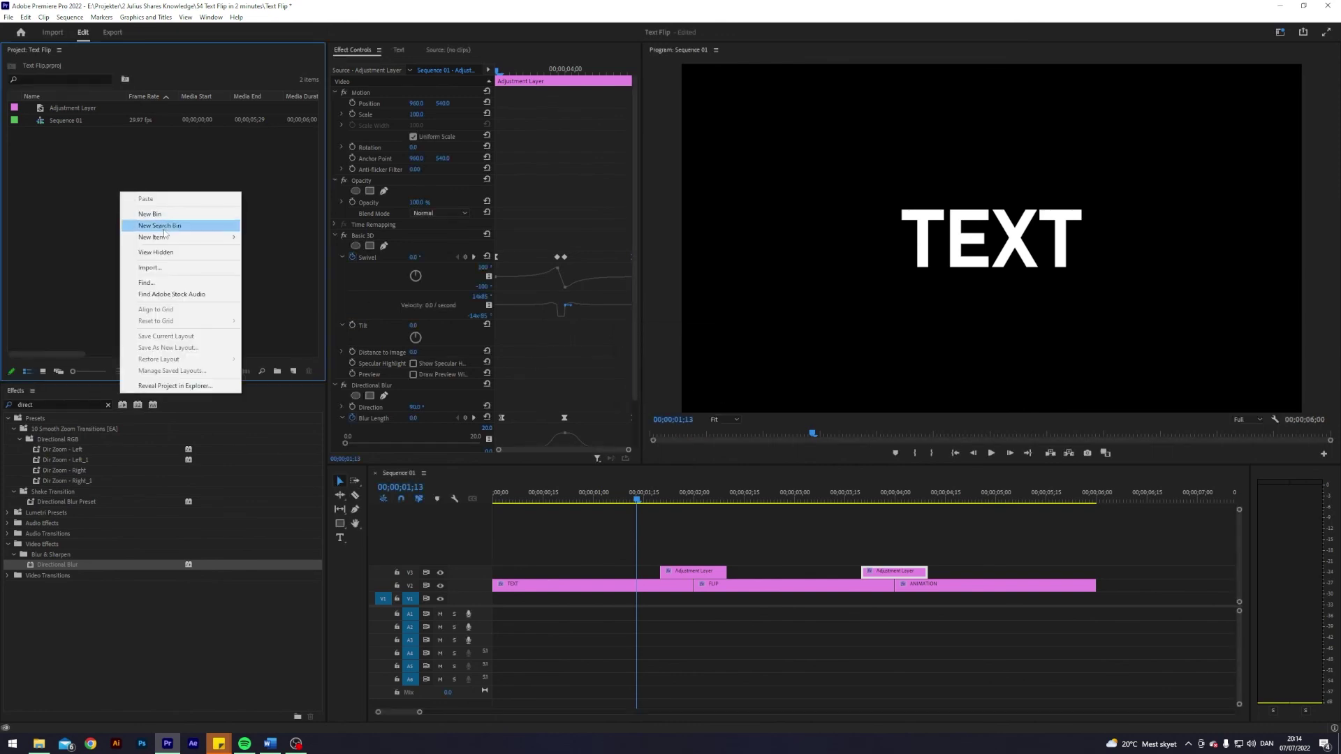
mouse_move(167, 238)
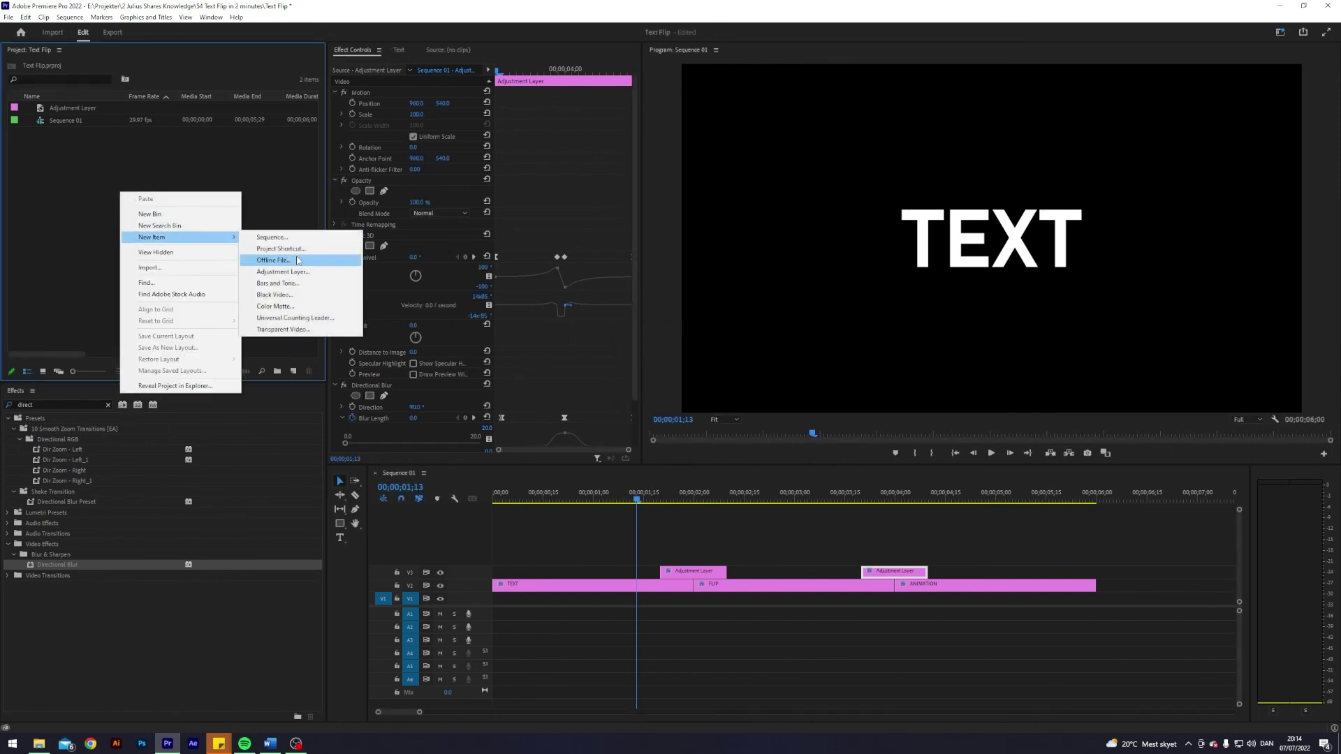
left_click(283, 307)
left_click(687, 407)
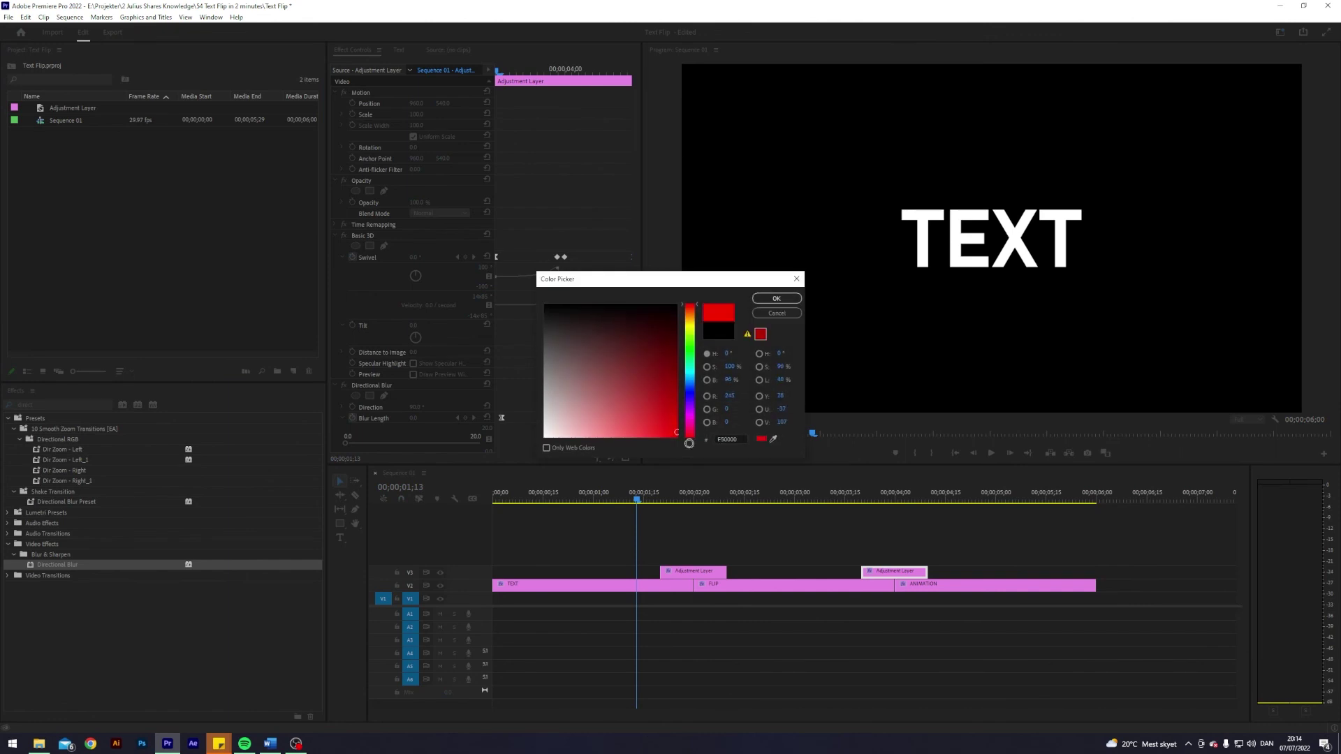
left_click(776, 299)
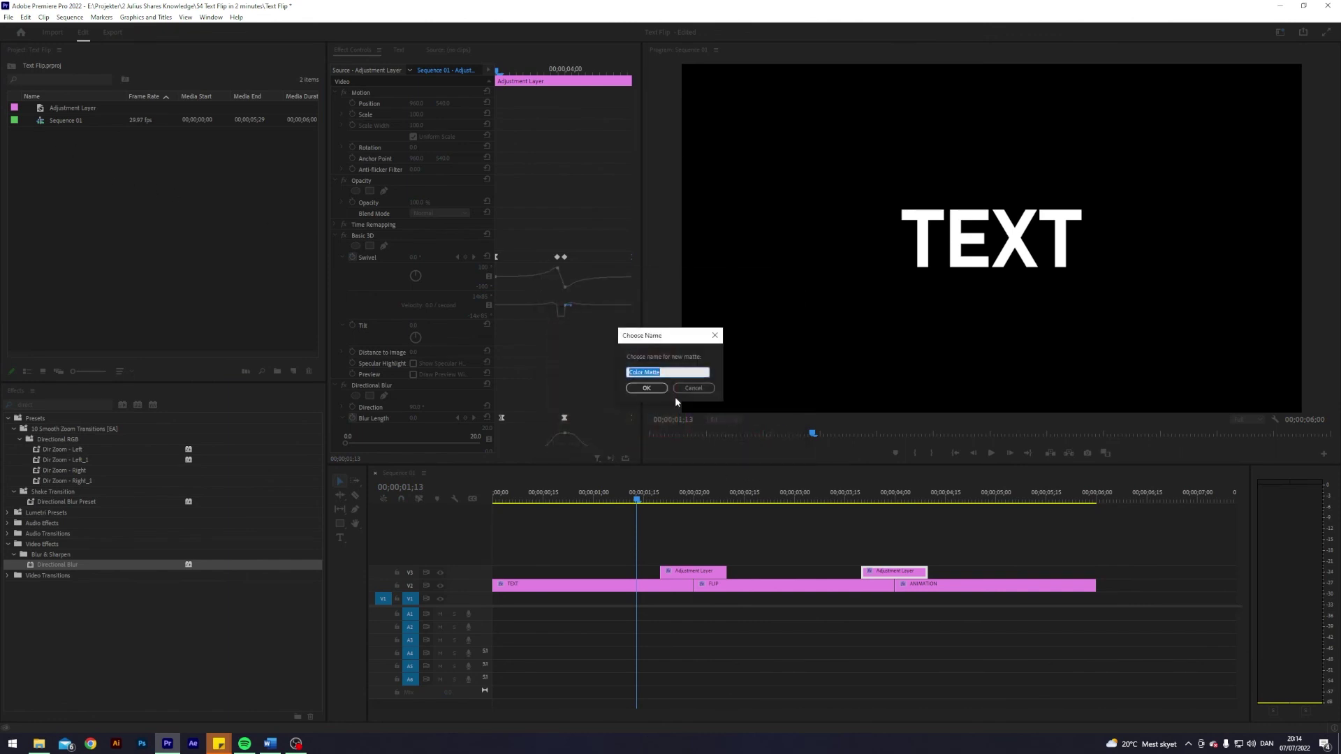
key("Return")
left_click_drag(56, 122, 492, 598)
left_click_drag(992, 598, 1096, 598)
Preview the flips over the red background, then select all title clips and adjustment layers.
key("space")
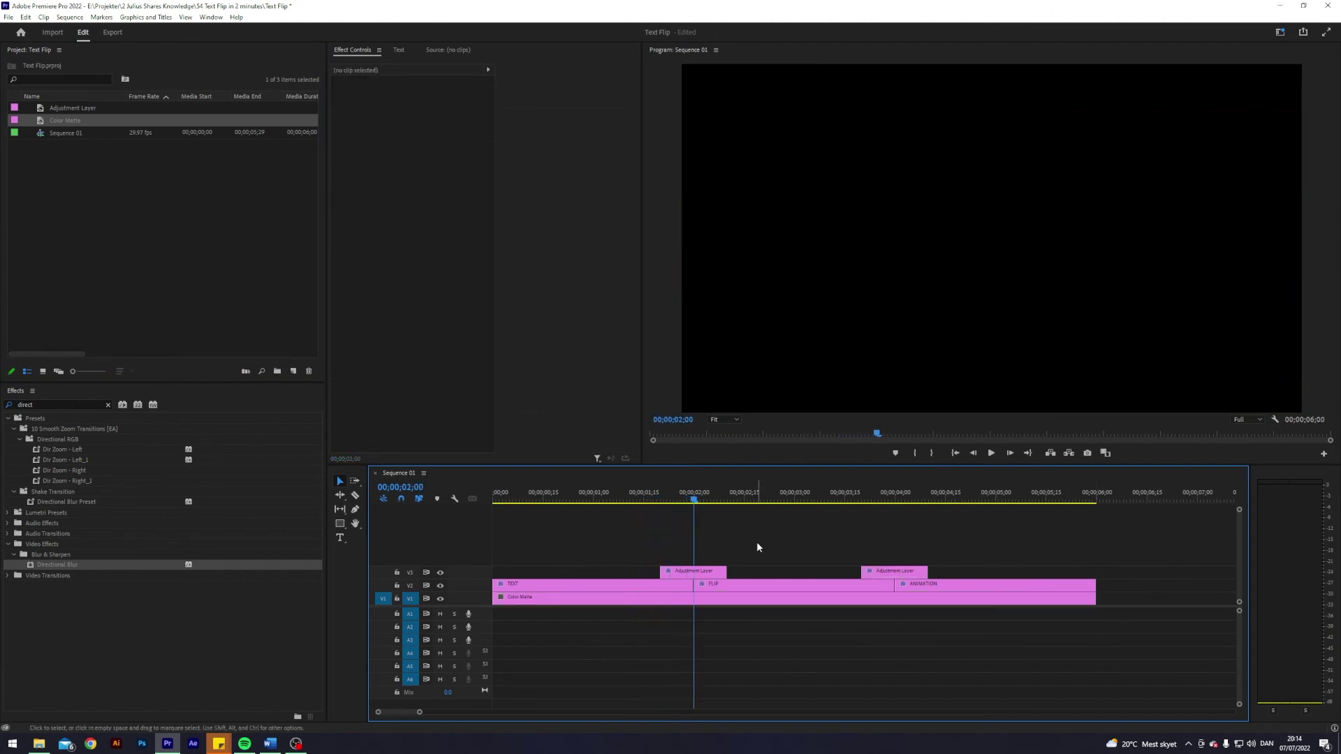
key("space")
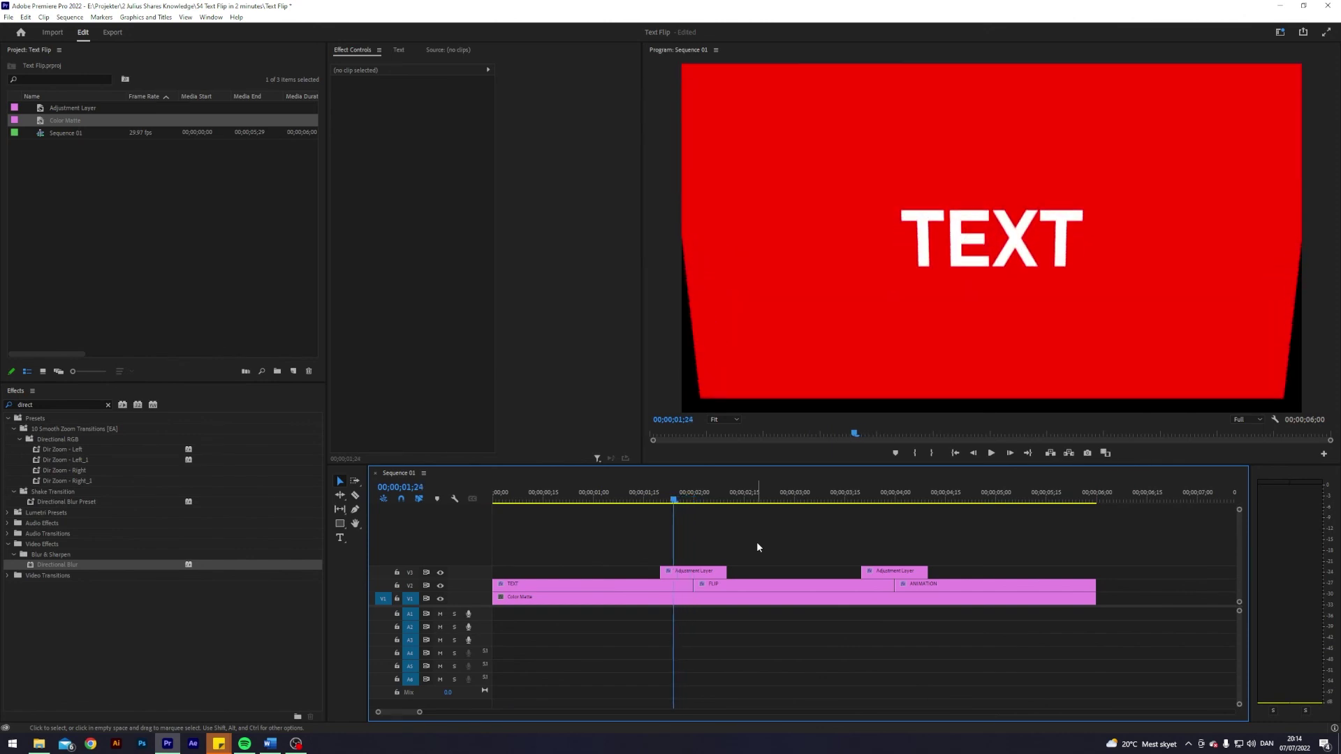
key("space")
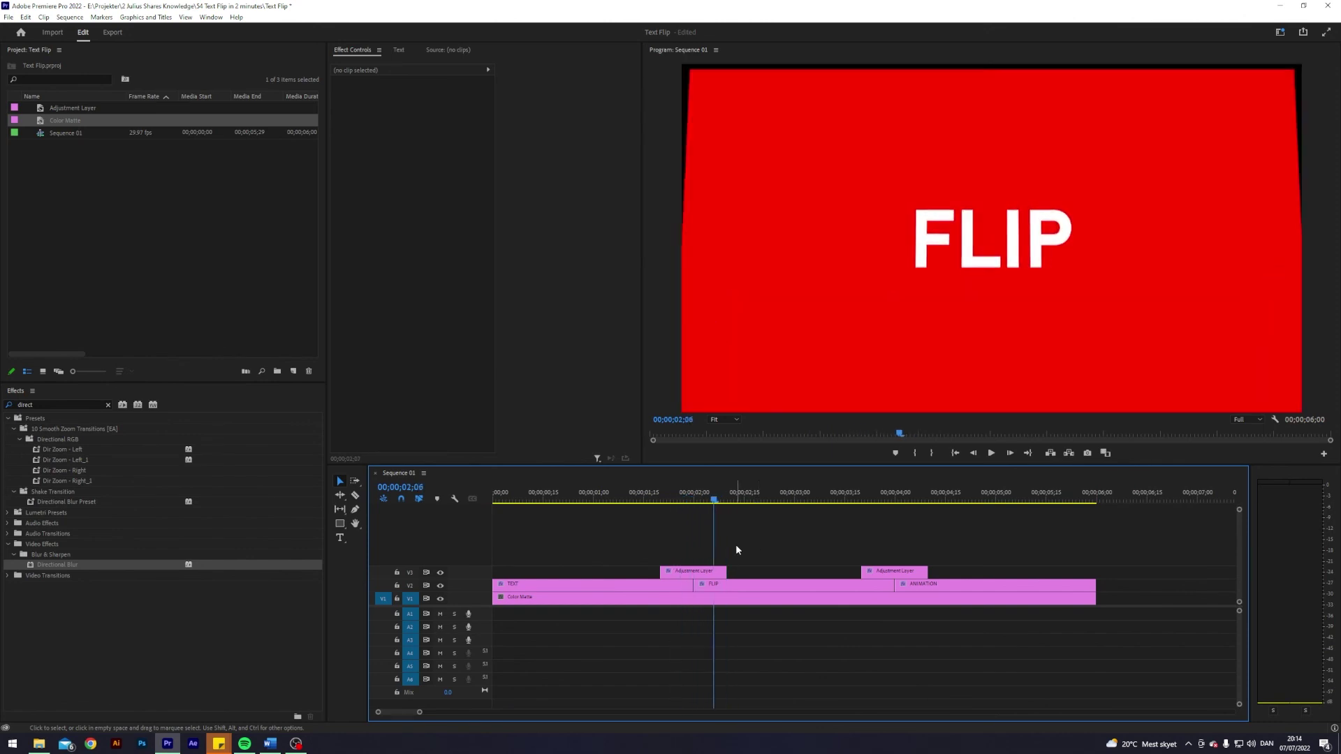
left_click(641, 500)
key("space")
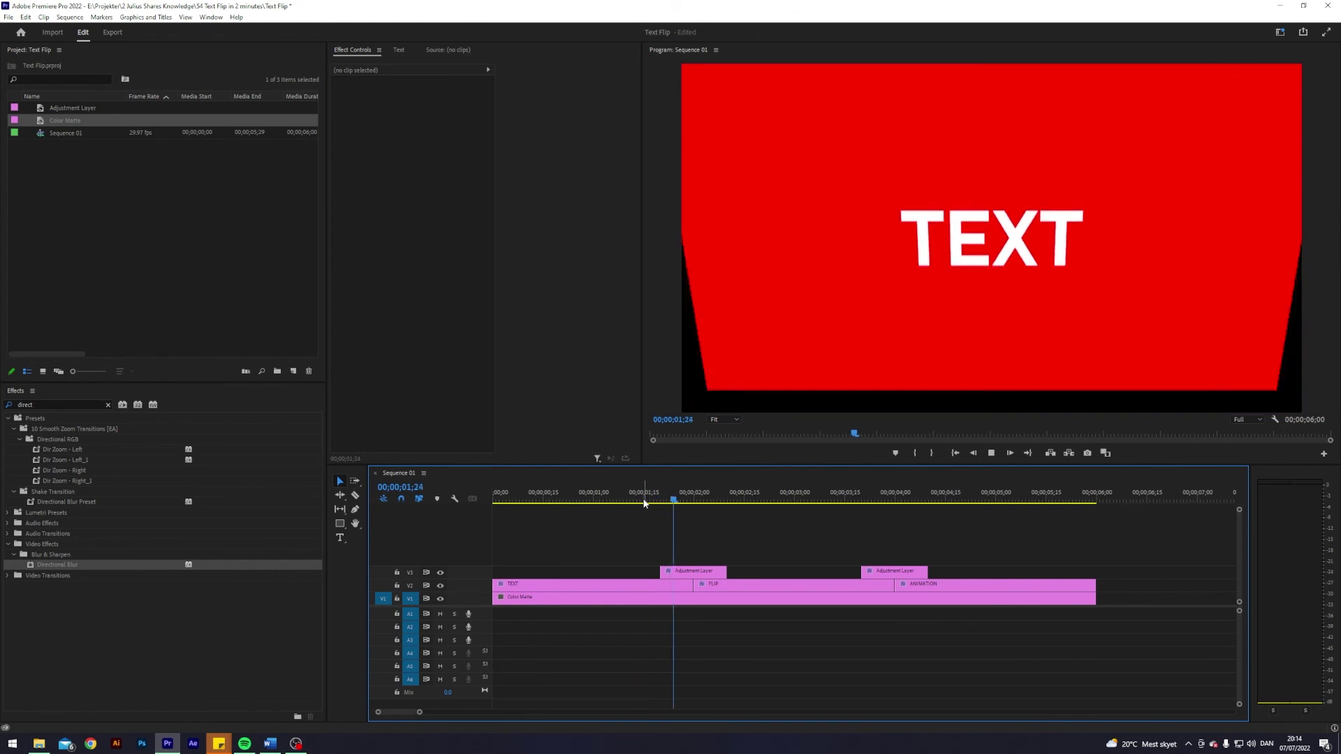
key("space")
left_click_drag(1089, 534, 535, 598)
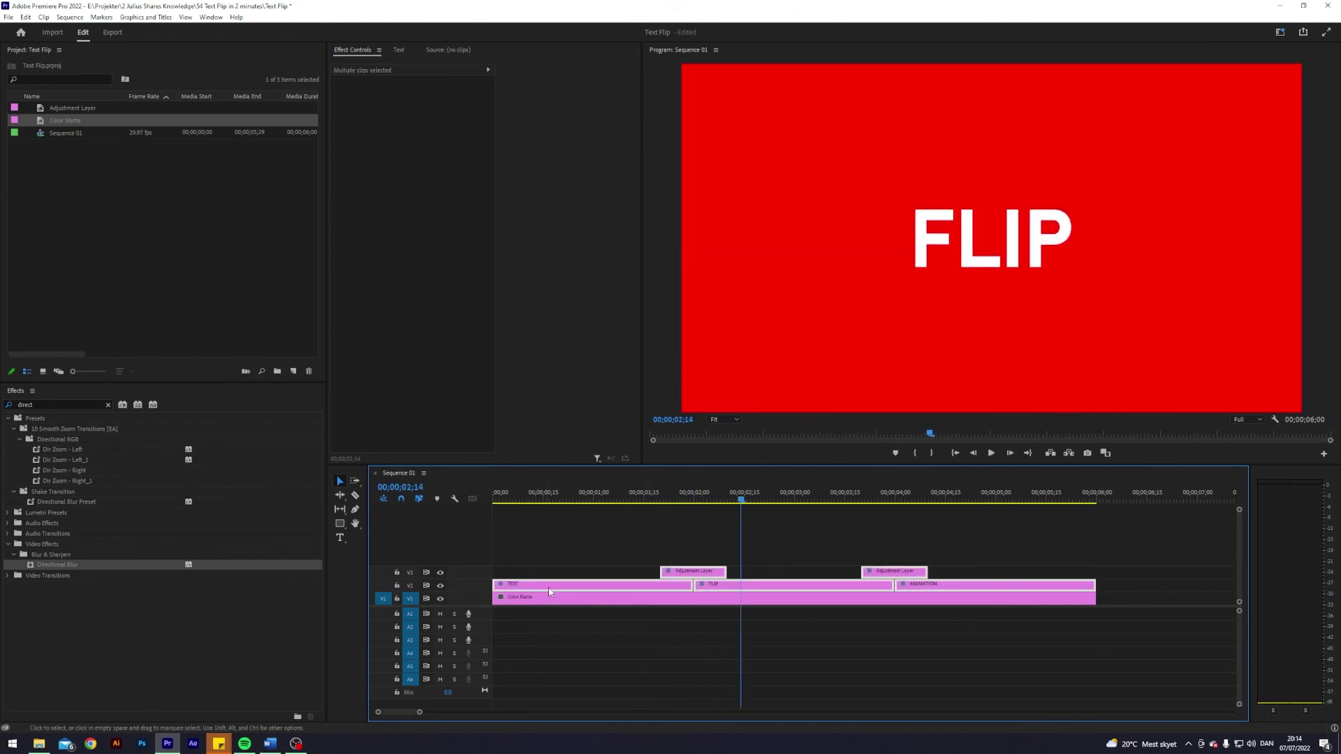
right_click(550, 589)
Nest the selected titles and adjustment layers into Nested Sequence 01 and play from 01;01.
left_click(577, 340)
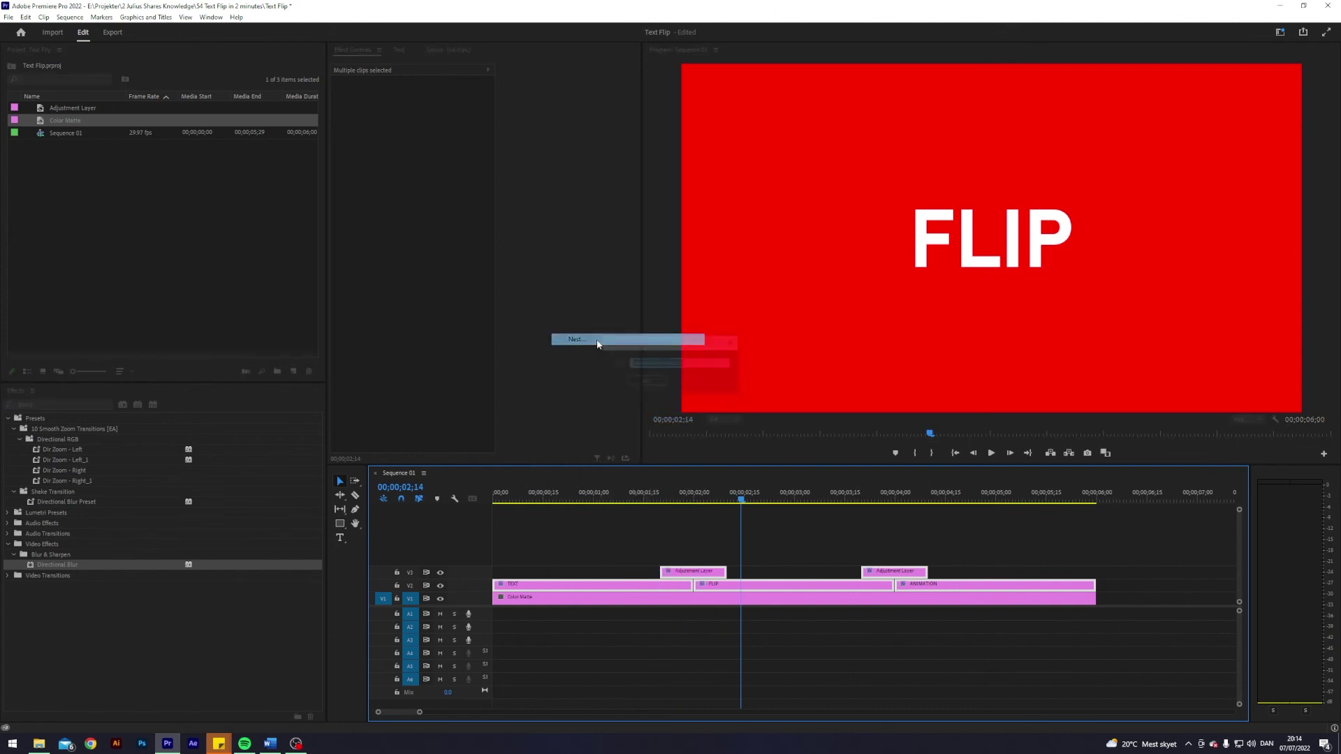
left_click(665, 383)
left_click(596, 498)
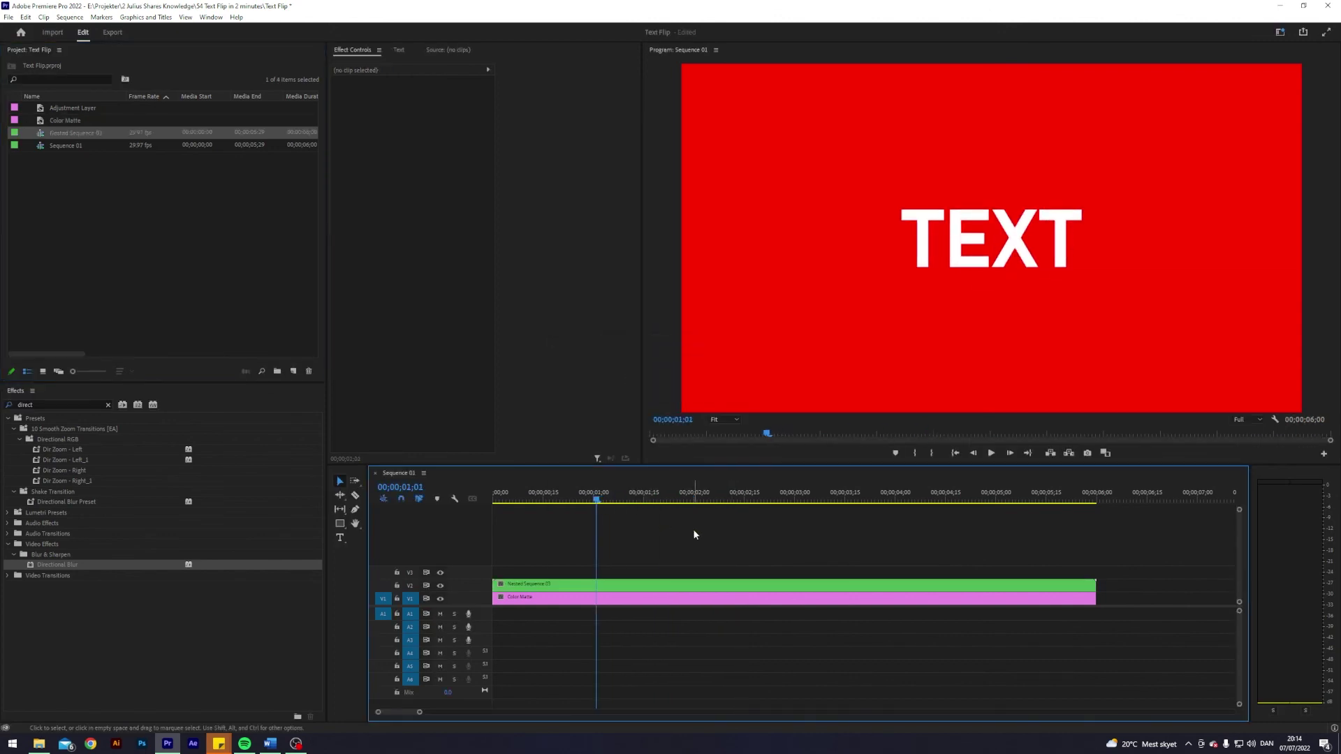
key("space")
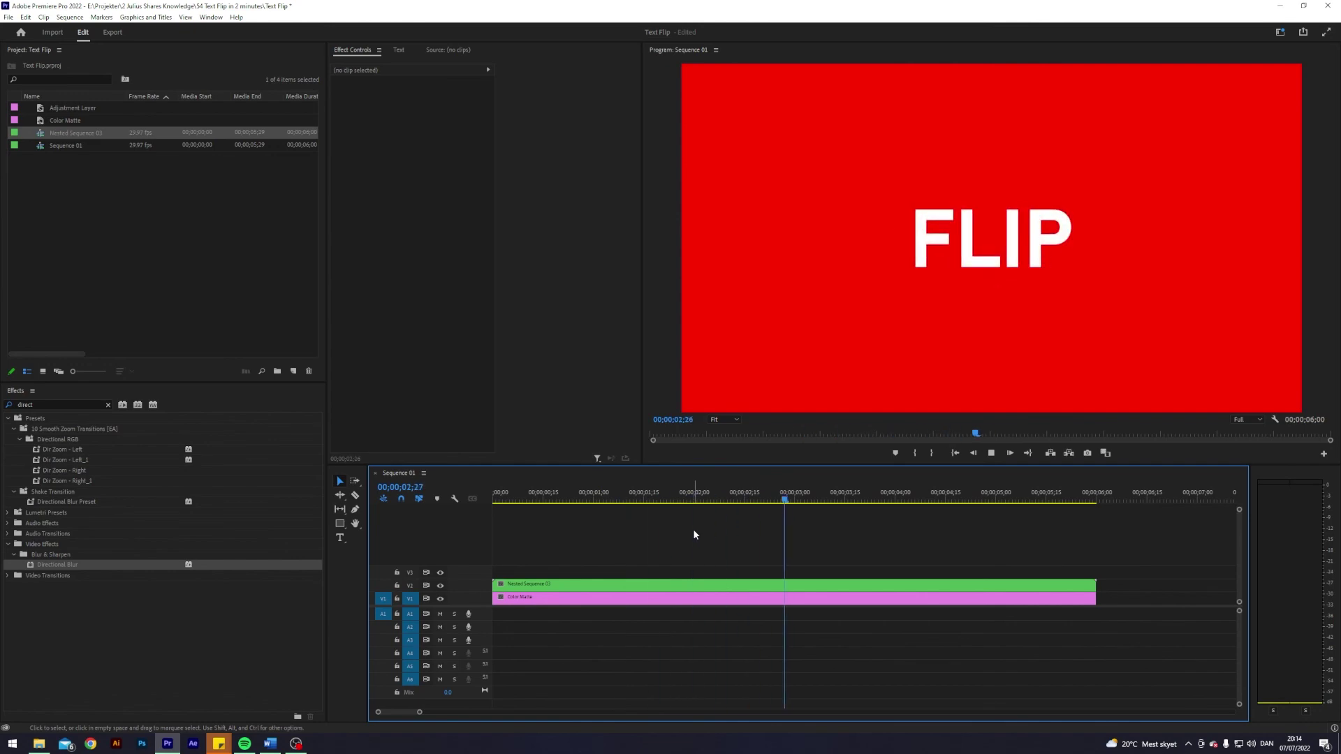